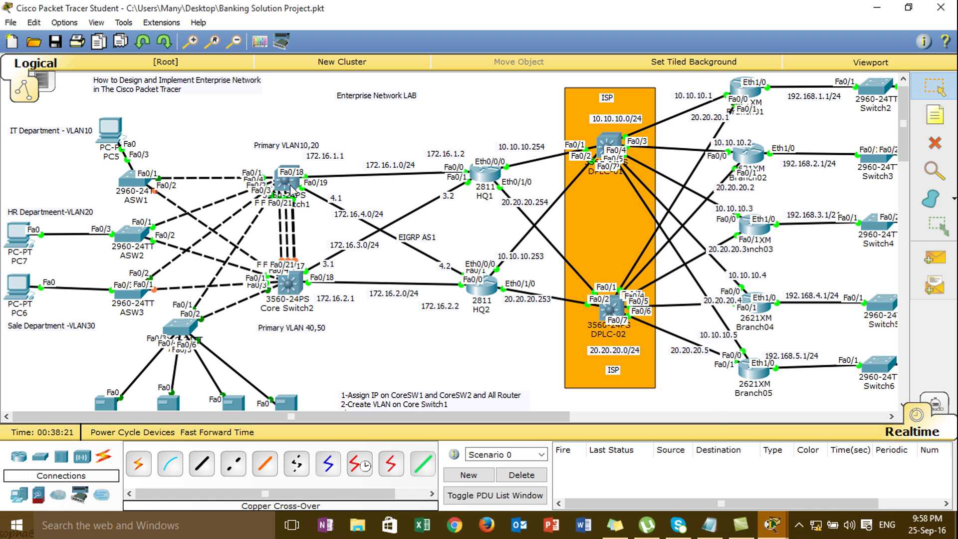
# Step: Open the command line of Core Switch1 and enter global configuration mode
pyautogui.click(290, 186)
pyautogui.moveTo(451, 98); pyautogui.dragTo(576, 47)
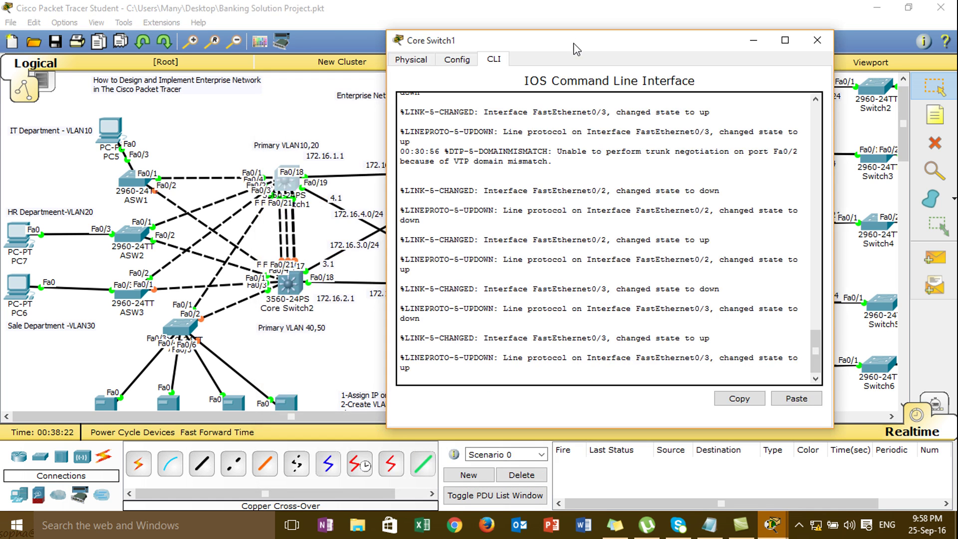
pyautogui.click(561, 172)
pyautogui.press('space')
pyautogui.write('conf')
pyautogui.press('Tab')
pyautogui.write('t')
pyautogui.press('Tab')
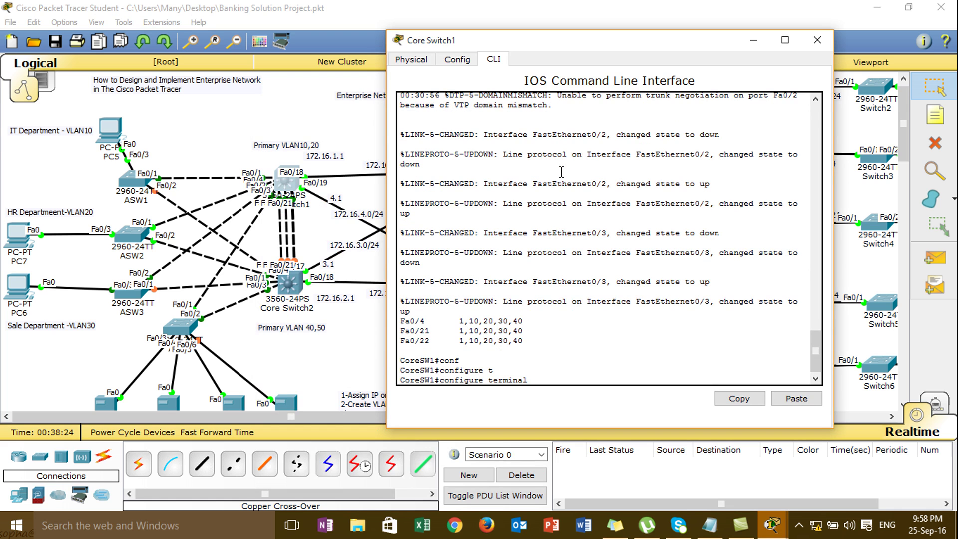
pyautogui.press('Return')
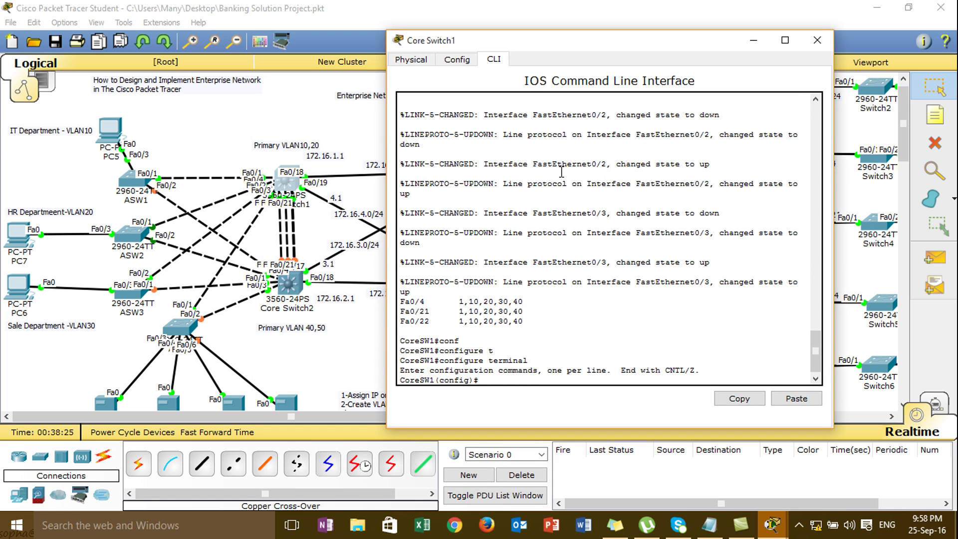
# Step: Make Core Switch1 the primary spanning-tree root for VLANs 10 and 20
pyautogui.write('sp')
pyautogui.press('Tab')
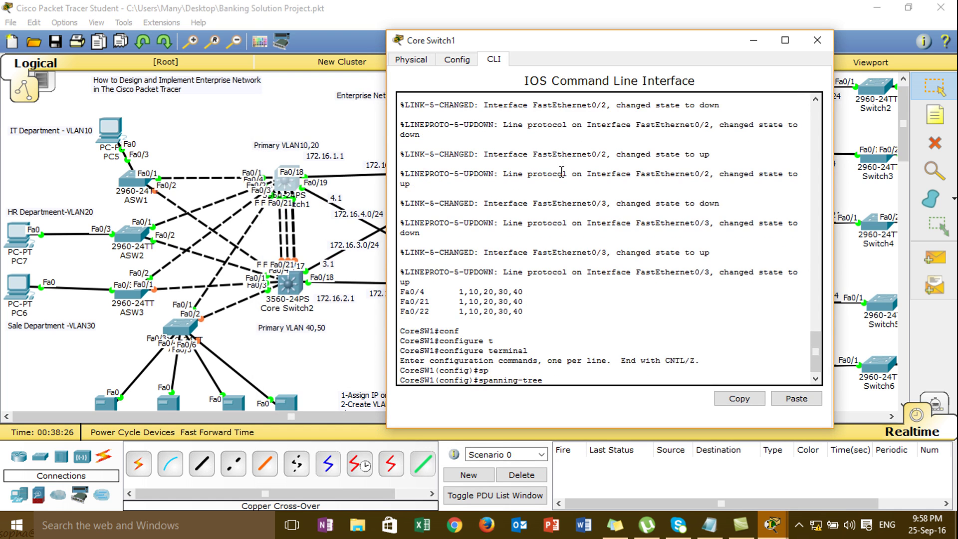
pyautogui.write('vl')
pyautogui.press('Tab')
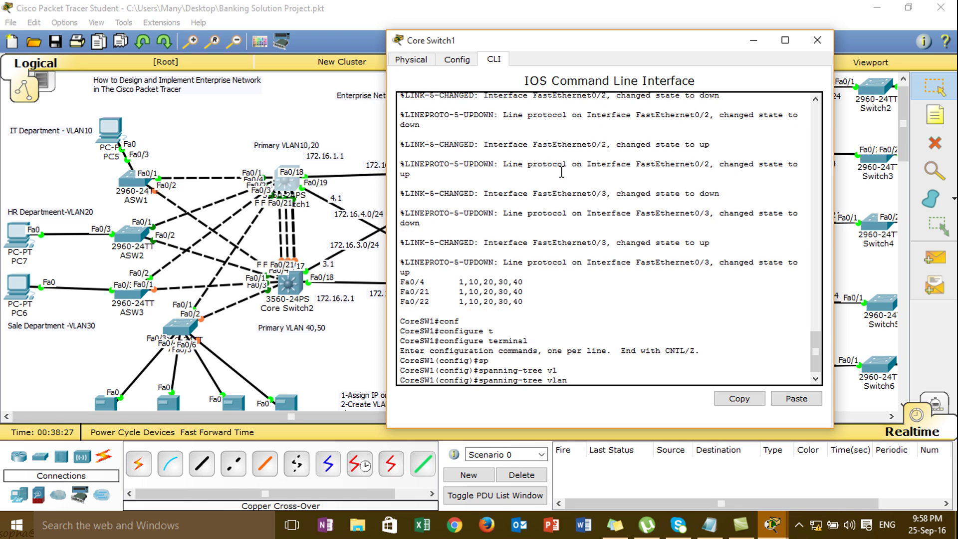
pyautogui.write('10')
pyautogui.write(',20')
pyautogui.write(' rp')
pyautogui.press('Tab')
pyautogui.write('pr')
pyautogui.press('Tab')
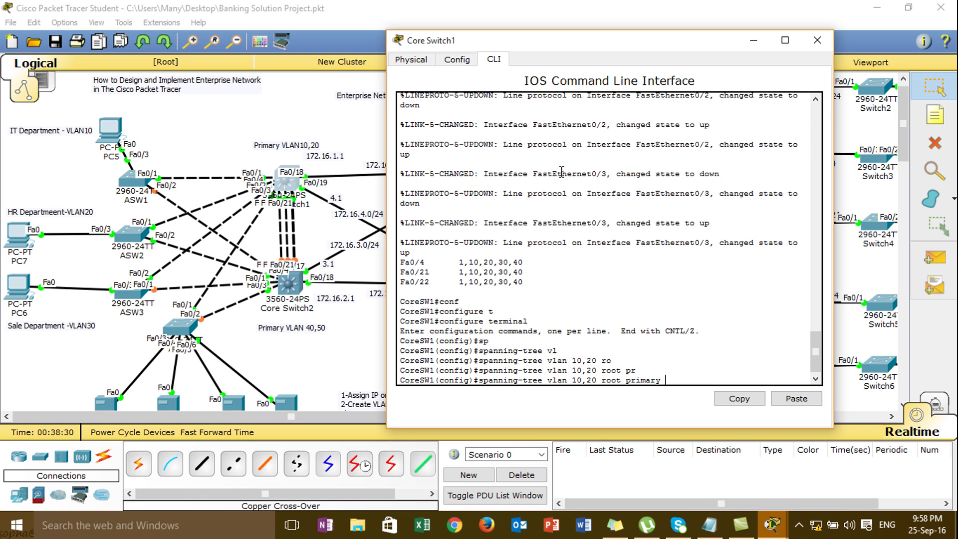
pyautogui.press('Return')
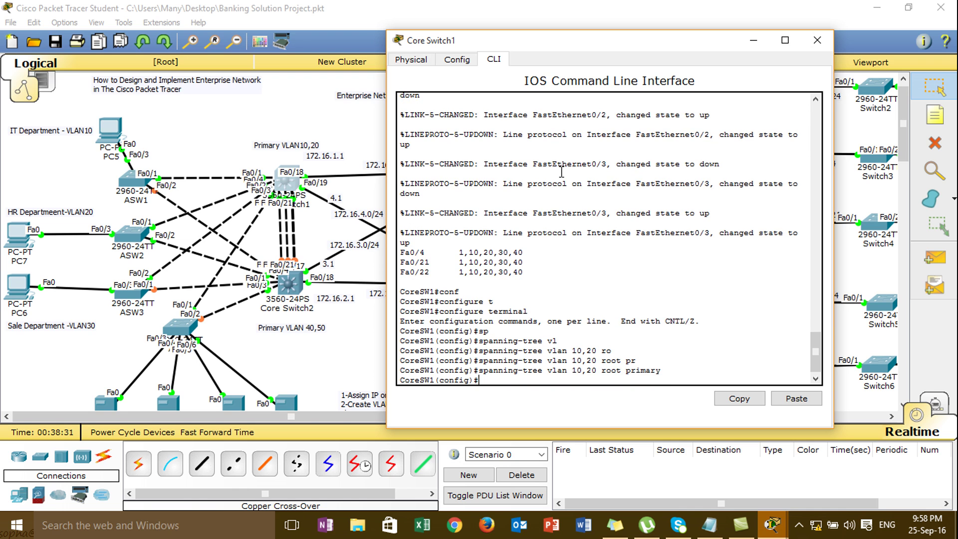
pyautogui.press('Return')
pyautogui.press('Return')
pyautogui.press('Return')
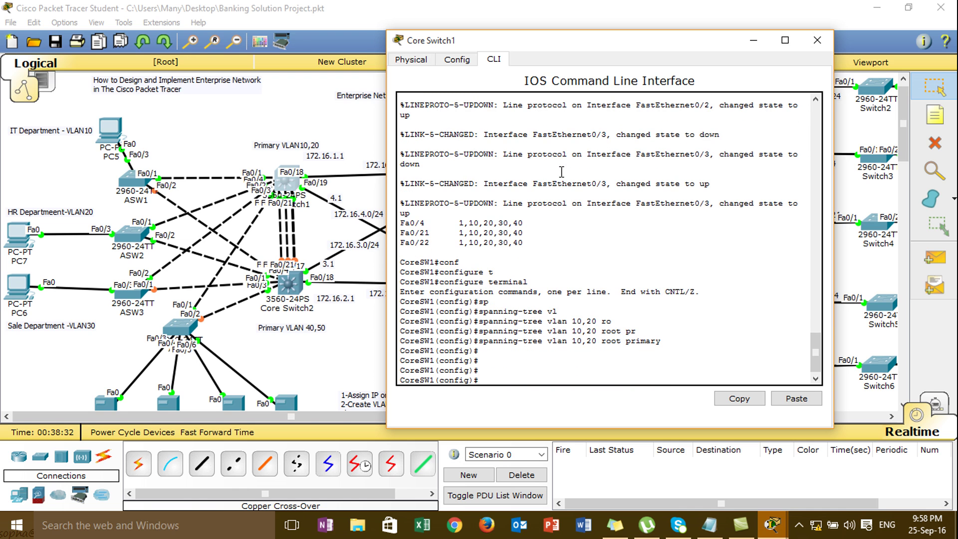
# Step: Open the command line of Core Switch2 and enter global configuration mode through privileged mode
pyautogui.click(333, 128)
pyautogui.moveTo(904, 149)
pyautogui.mouseDown()
pyautogui.moveTo(905, 202)
pyautogui.moveTo(902, 153)
pyautogui.mouseUp()
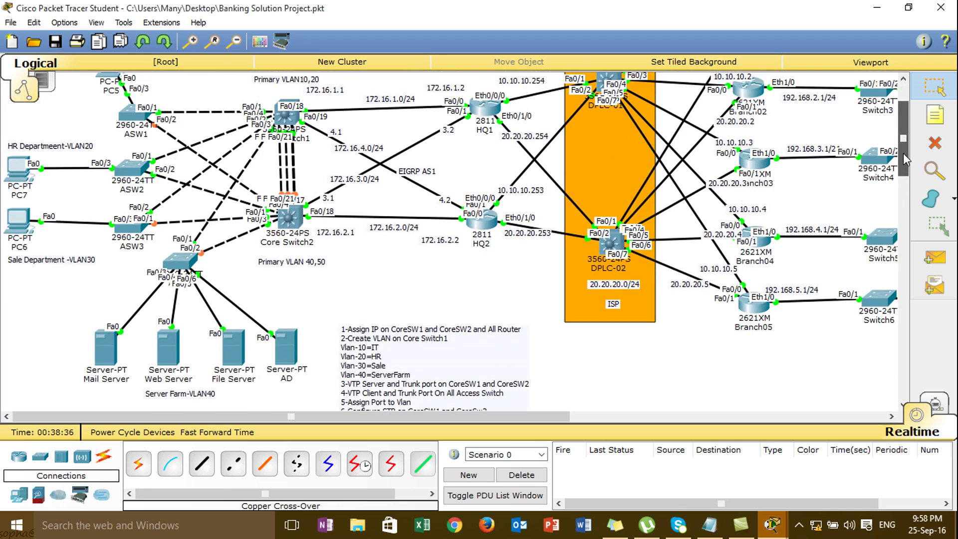
pyautogui.click(290, 217)
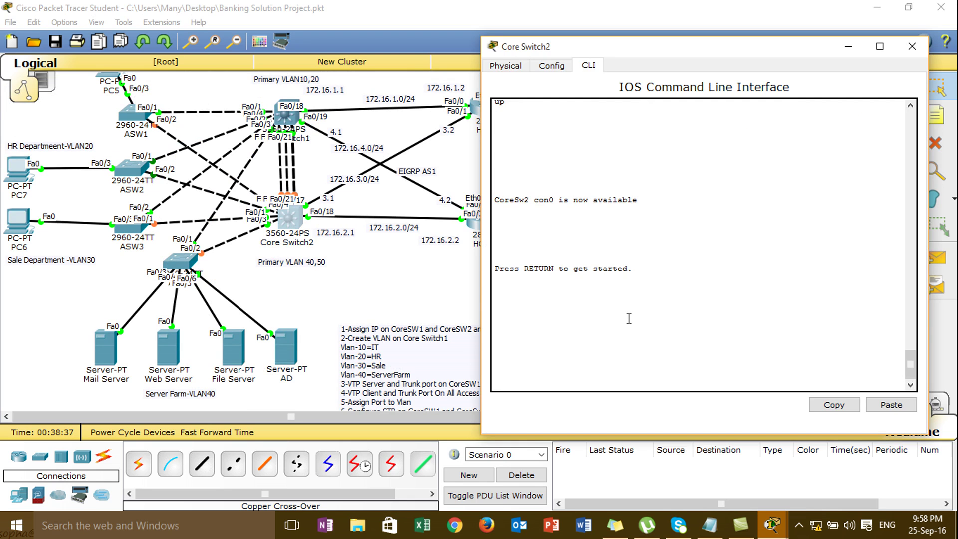
pyautogui.press('Return')
pyautogui.press('Return')
pyautogui.write('en')
pyautogui.press('Tab')
pyautogui.press('Return')
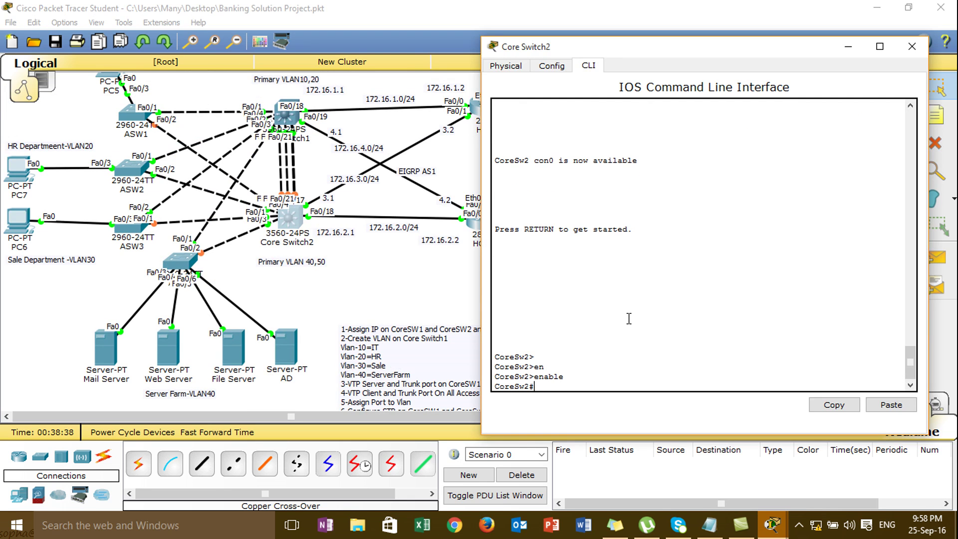
pyautogui.write('conf')
pyautogui.press('Tab')
pyautogui.press('Tab')
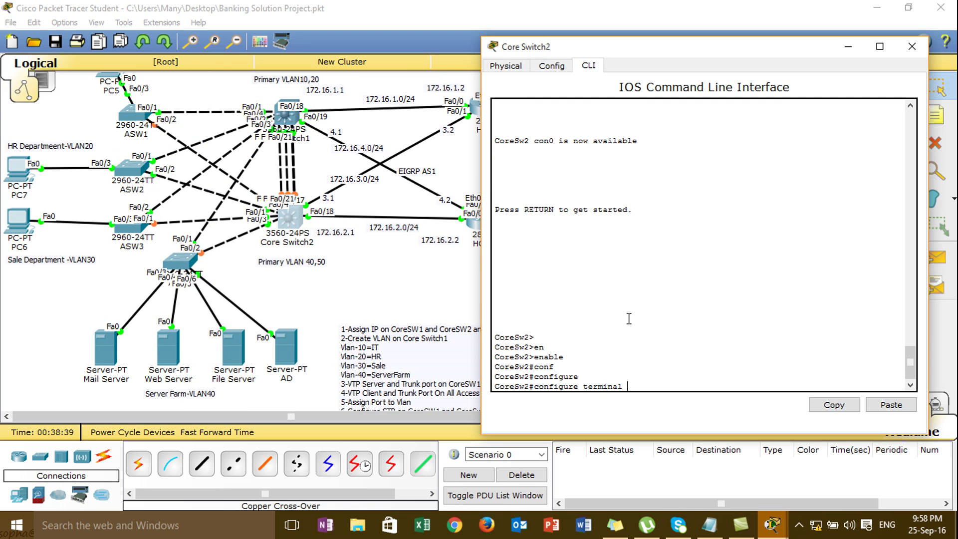
pyautogui.press('Return')
# Step: Make Core Switch2 the primary spanning-tree root for VLANs 40 and 50, and exit configuration mode
pyautogui.write('sp')
pyautogui.press('Tab')
pyautogui.write('p')
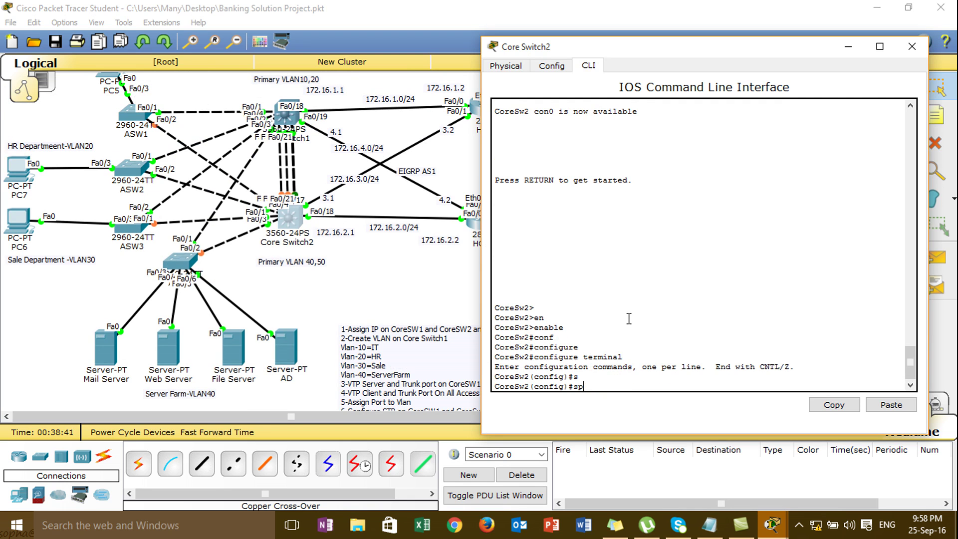
pyautogui.write('anning-tree v')
pyautogui.press('Tab')
pyautogui.write('vl')
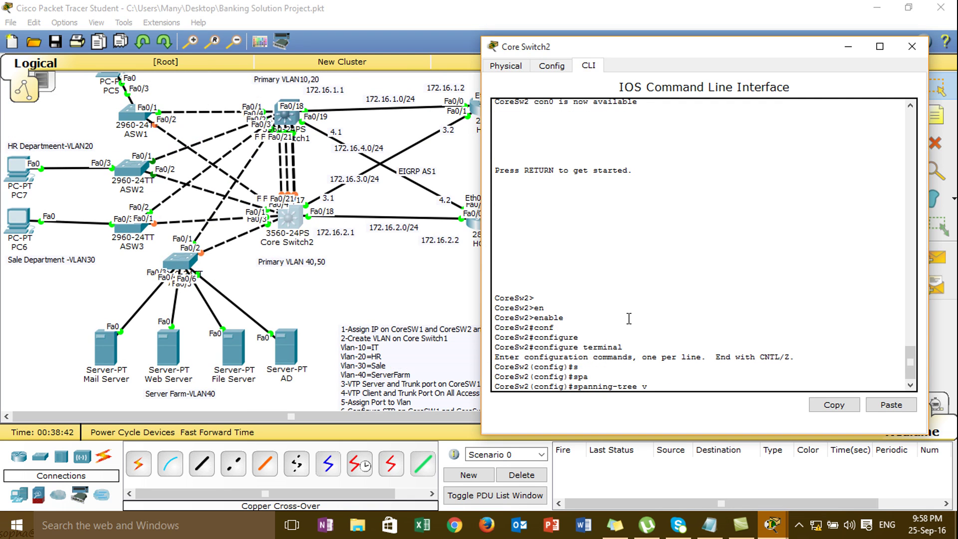
pyautogui.press('Tab')
pyautogui.write('4')
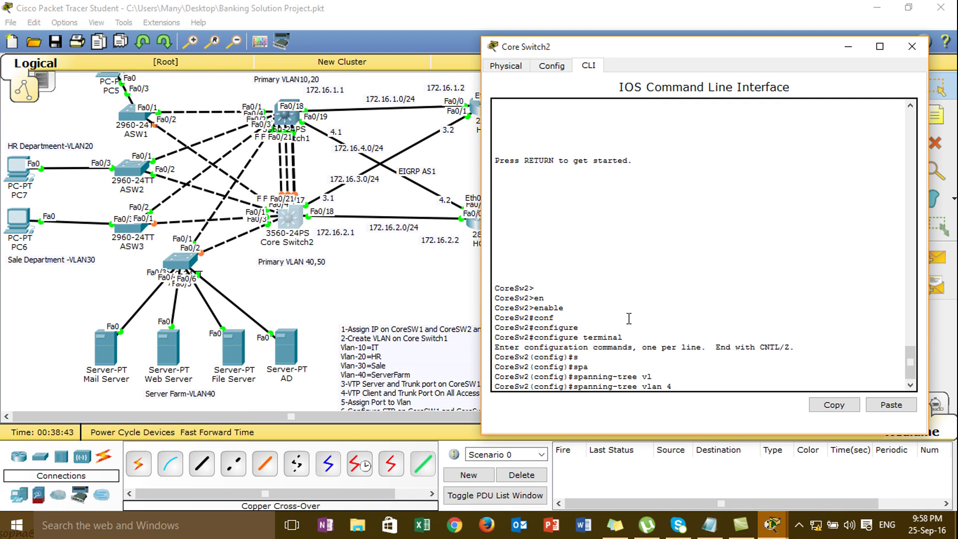
pyautogui.write('0,50 ro')
pyautogui.press('Tab')
pyautogui.write('pri')
pyautogui.press('Tab')
pyautogui.press('Return')
pyautogui.write('end')
pyautogui.press('Return')
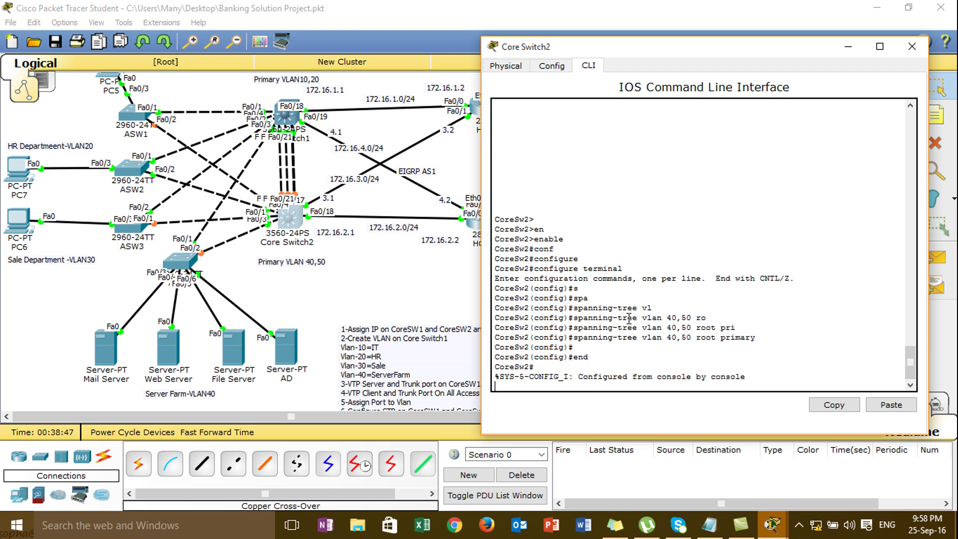
# Step: Show the spanning-tree status on Core Switch2 and read on through the VLAN 10 section
pyautogui.write('sh')
pyautogui.press('Tab')
pyautogui.write('sp')
pyautogui.press('Tab')
pyautogui.press('Return')
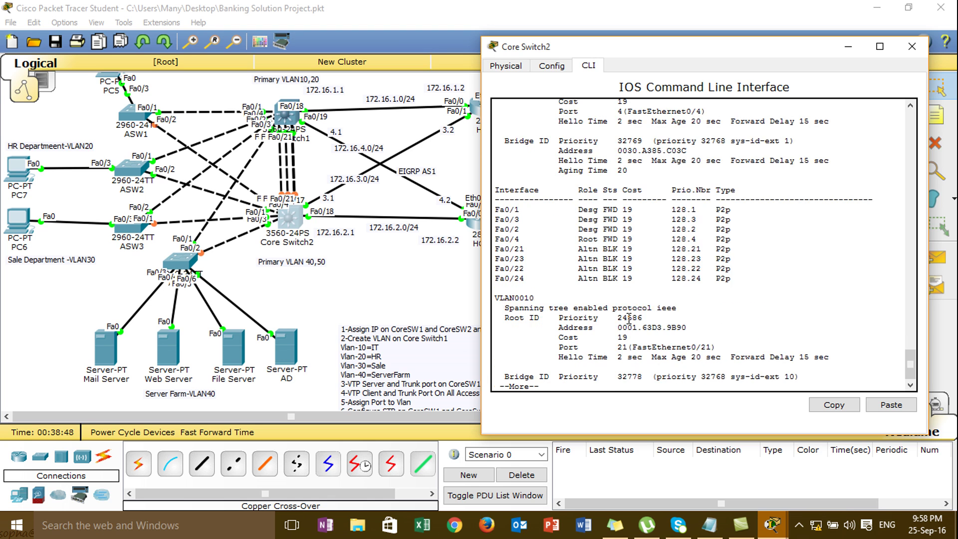
pyautogui.press('space')
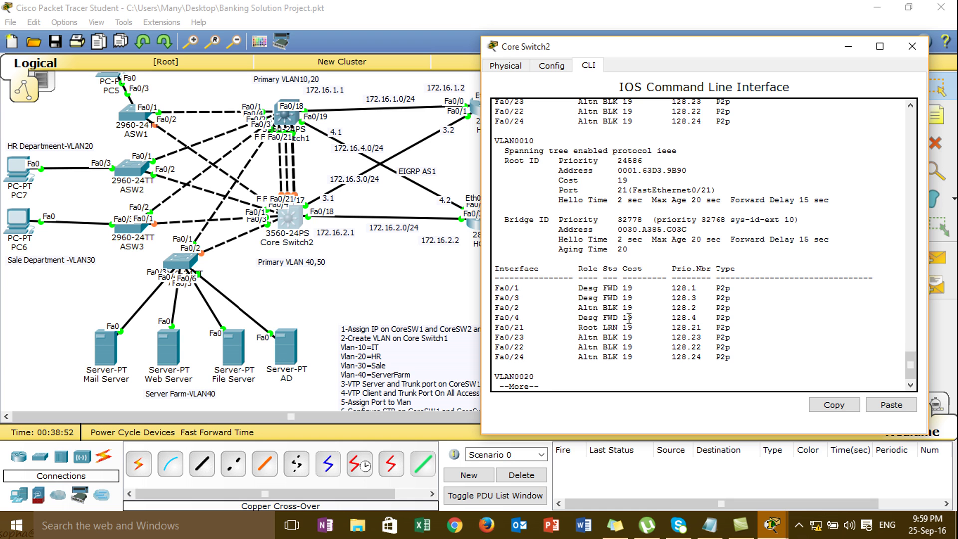
# Step: Read the rest of Core Switch2's spanning-tree output, covering VLANs 20, 30 and 40, to its end
pyautogui.press('Return')
pyautogui.press('Return')
pyautogui.press('Return')
pyautogui.press('Return')
pyautogui.press('Return')
pyautogui.press('Return')
pyautogui.press('Return')
pyautogui.press('Return')
pyautogui.press('Return')
pyautogui.press('Return')
pyautogui.press('Return')
pyautogui.press('Return')
pyautogui.press('Return')
pyautogui.press('Return')
pyautogui.press('Return')
pyautogui.press('Return')
pyautogui.press('Return')
pyautogui.press('Return')
pyautogui.press('Return')
pyautogui.press('Return')
pyautogui.press('Return')
pyautogui.press('Return')
pyautogui.press('Return')
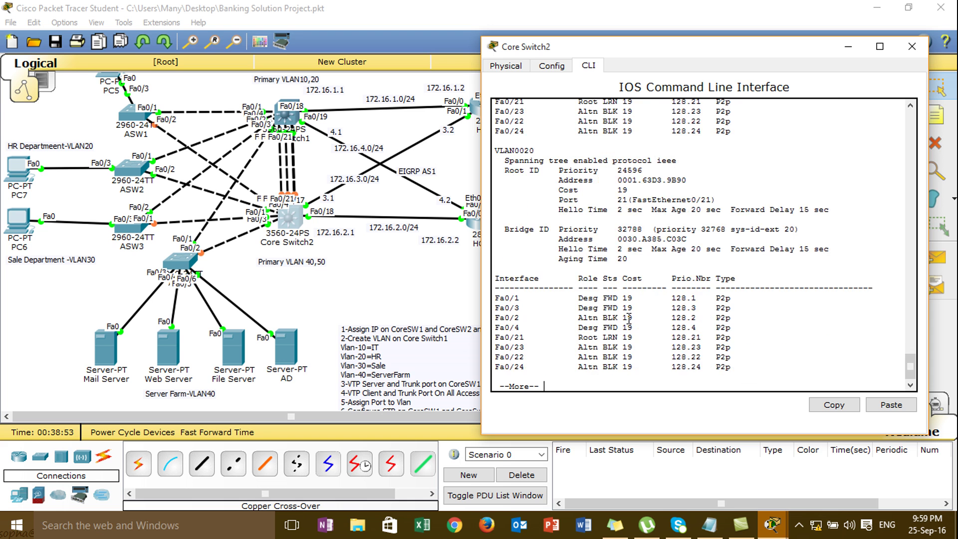
pyautogui.press('Return')
pyautogui.press('Return')
pyautogui.press('Return')
pyautogui.press('Return')
pyautogui.press('Return')
pyautogui.press('Return')
pyautogui.press('Return')
pyautogui.press('Return')
pyautogui.press('Return')
pyautogui.press('Return')
pyautogui.press('Return')
pyautogui.press('Return')
pyautogui.press('Return')
pyautogui.press('Return')
pyautogui.press('Return')
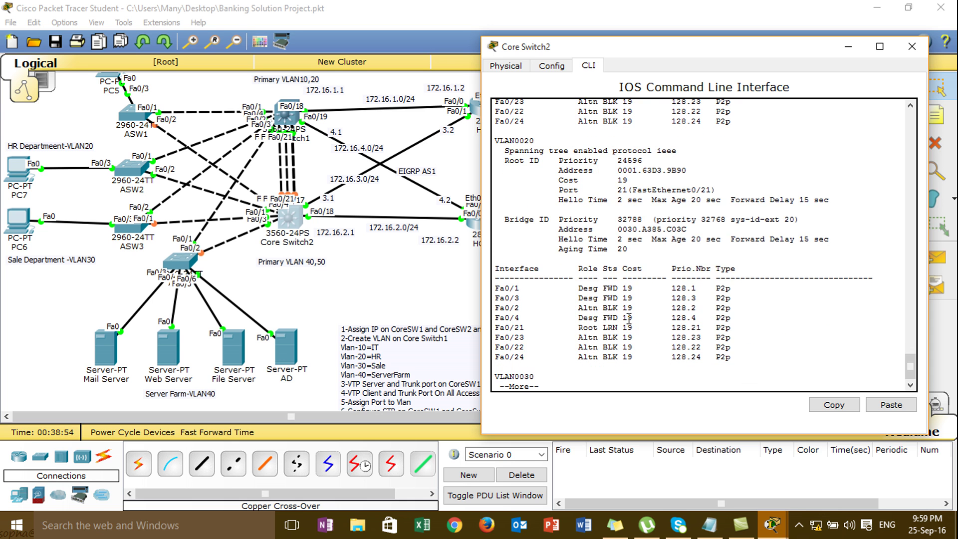
pyautogui.press('Return')
pyautogui.press('Return')
pyautogui.press('Return')
pyautogui.press('Return')
pyautogui.press('Return')
pyautogui.press('Return')
pyautogui.press('Return')
pyautogui.press('Return')
pyautogui.press('Return')
pyautogui.press('Return')
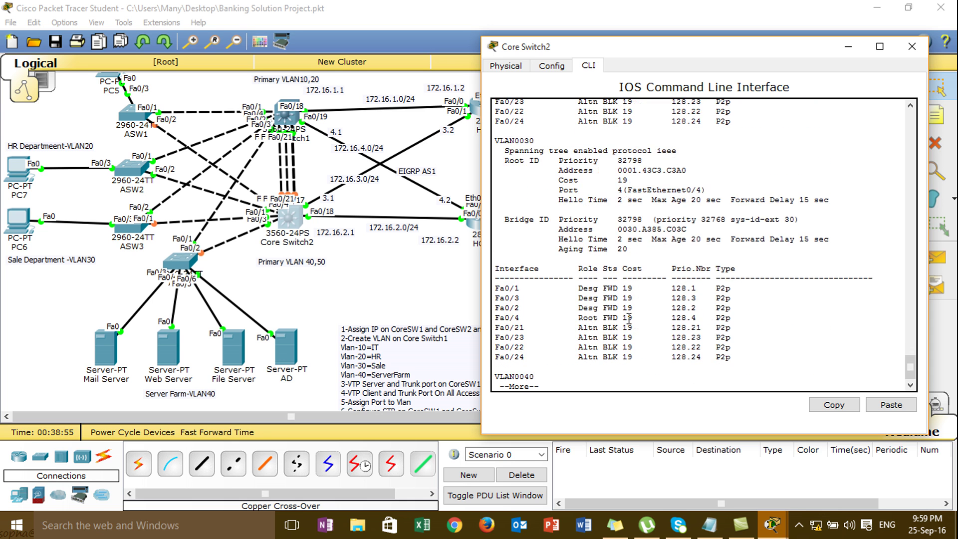
pyautogui.press('space')
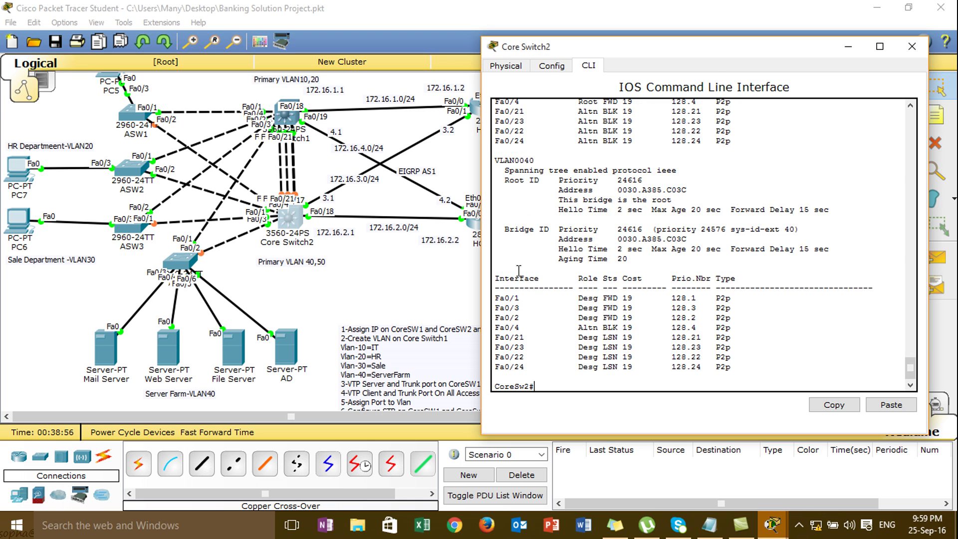
# Step: Return to the command line of Core Switch1 and exit configuration mode
pyautogui.click(417, 285)
pyautogui.click(291, 126)
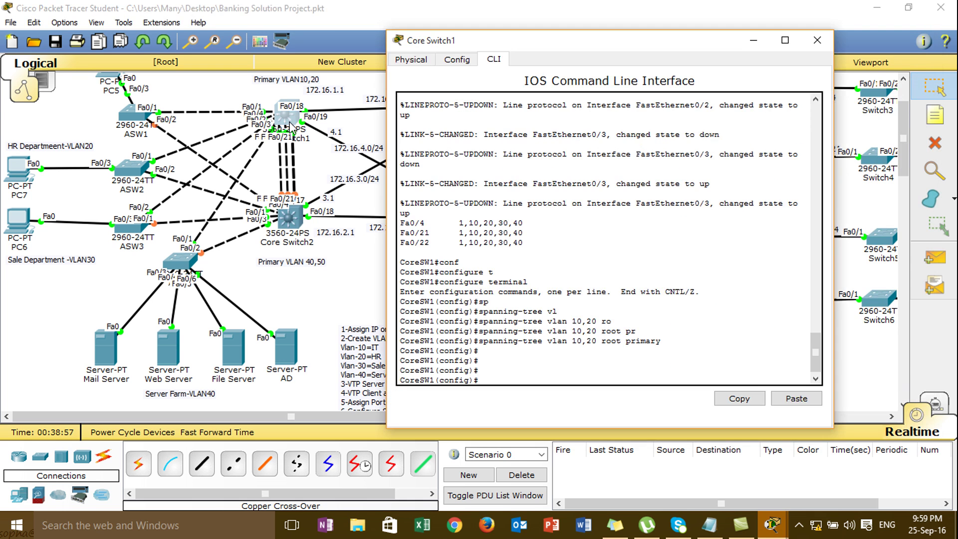
pyautogui.press('Return')
pyautogui.press('Return')
pyautogui.write('end')
pyautogui.press('Return')
pyautogui.press('Return')
# Step: Show the spanning-tree status on Core Switch1 and read on through the VLAN 10 section
pyautogui.write('s')
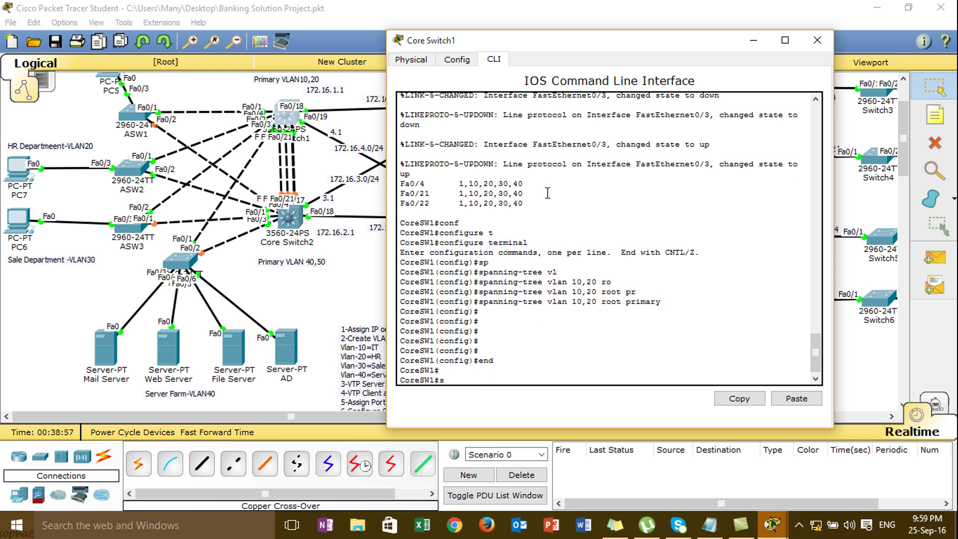
pyautogui.write('how')
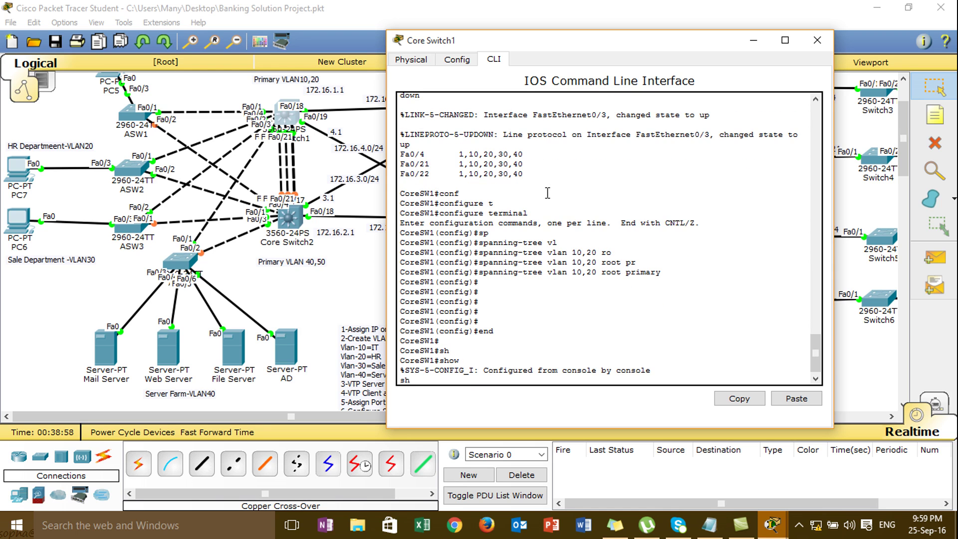
pyautogui.press('Tab')
pyautogui.write('ow')
pyautogui.press('BackSpace')
pyautogui.press('BackSpace')
pyautogui.press('BackSpace')
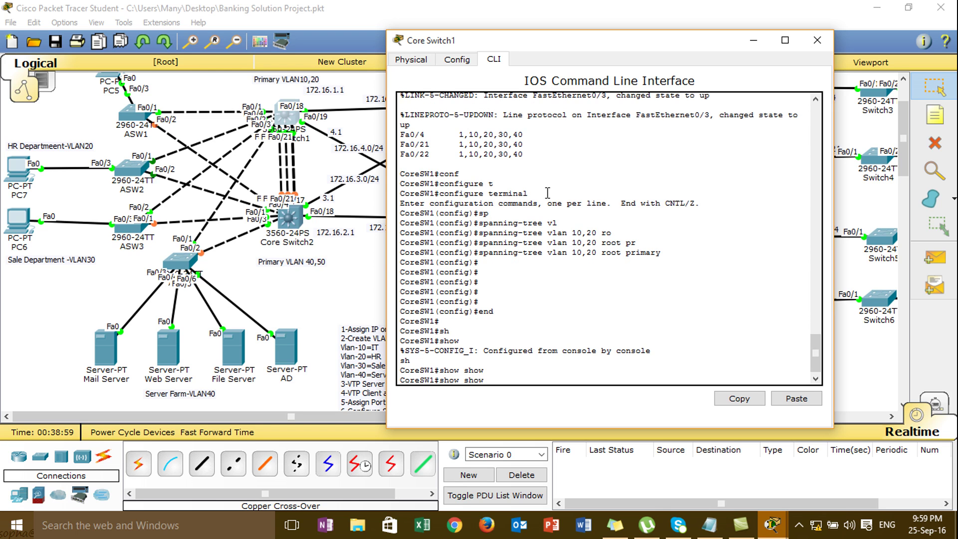
pyautogui.press('Tab')
pyautogui.write('pa')
pyautogui.press('Tab')
pyautogui.press('Return')
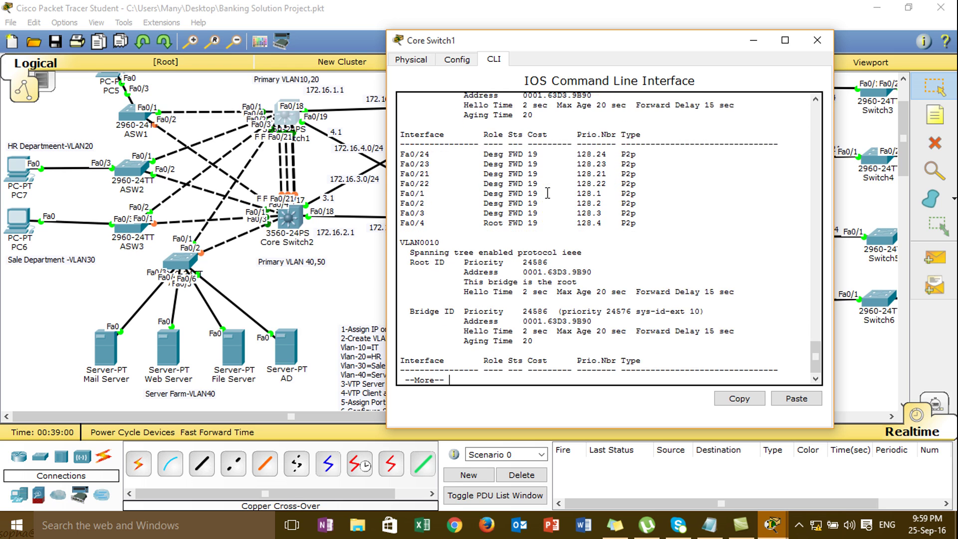
pyautogui.press('space')
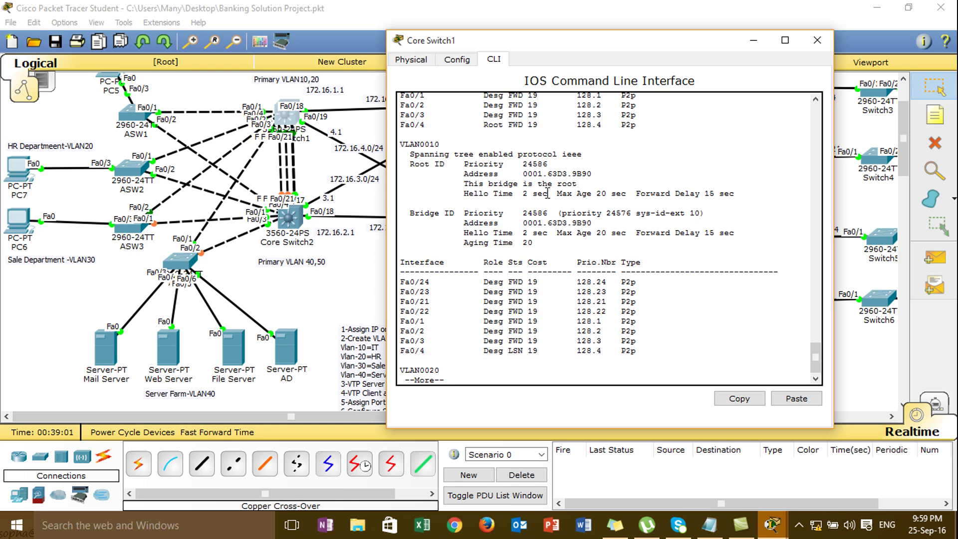
# Step: Examine the root ID and bridge ID details of VLAN 20 in Core Switch1's spanning-tree output
pyautogui.press('Return')
pyautogui.press('Return')
pyautogui.press('Return')
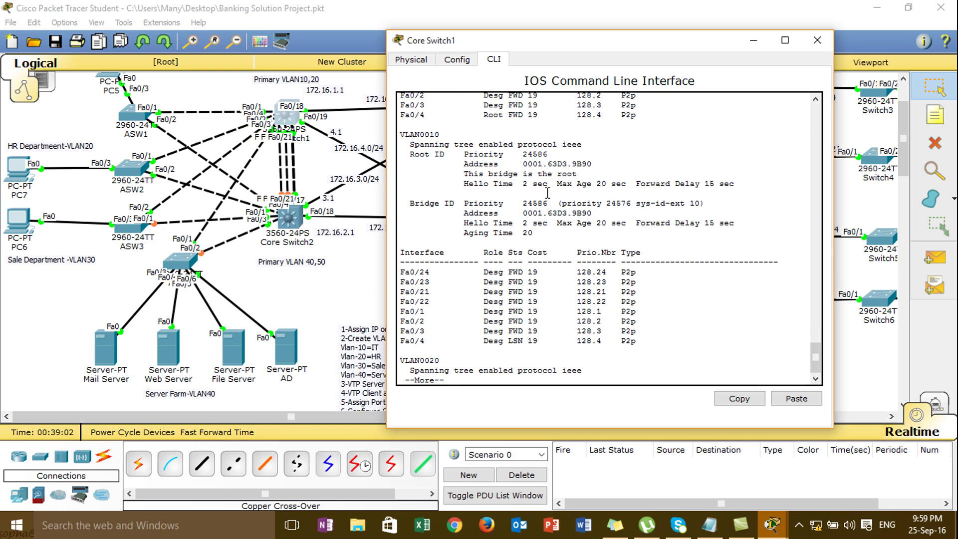
pyautogui.press('Return')
pyautogui.press('Return')
pyautogui.press('Return')
pyautogui.press('Return')
pyautogui.press('Return')
pyautogui.press('Return')
pyautogui.press('Return')
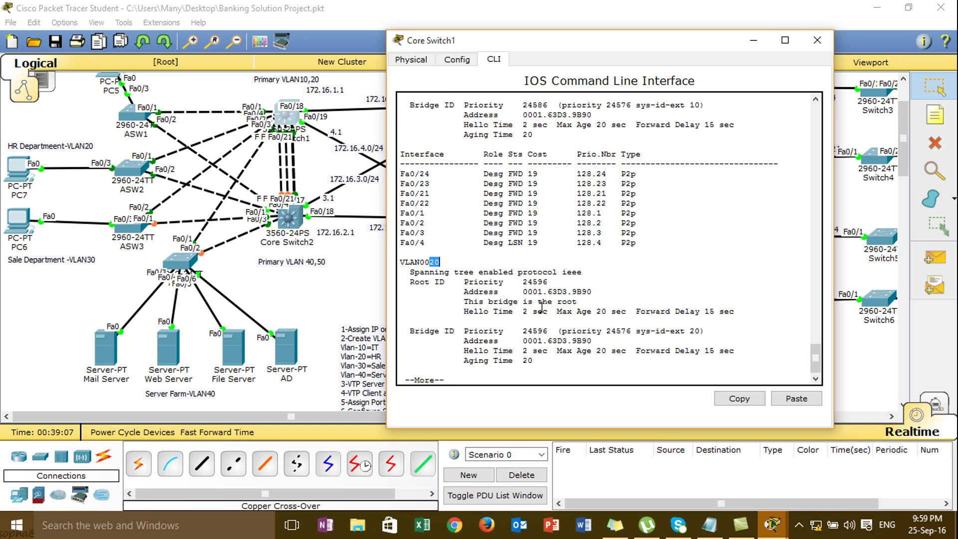
pyautogui.moveTo(579, 301); pyautogui.dragTo(575, 314)
# Step: Read the VLAN 20 interface table in Core Switch1's spanning-tree output and continue to the VLAN 30 root ID
pyautogui.press('Return')
pyautogui.press('Return')
pyautogui.press('Return')
pyautogui.press('Return')
pyautogui.press('Return')
pyautogui.press('Return')
pyautogui.press('Return')
pyautogui.press('Return')
pyautogui.press('Return')
pyautogui.press('Return')
pyautogui.press('Return')
pyautogui.press('Return')
pyautogui.press('Return')
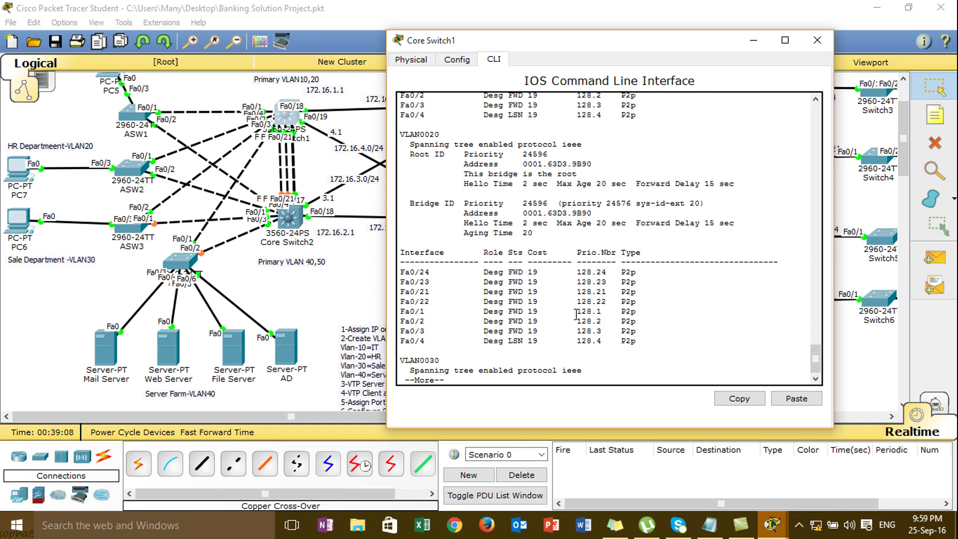
pyautogui.press('Return')
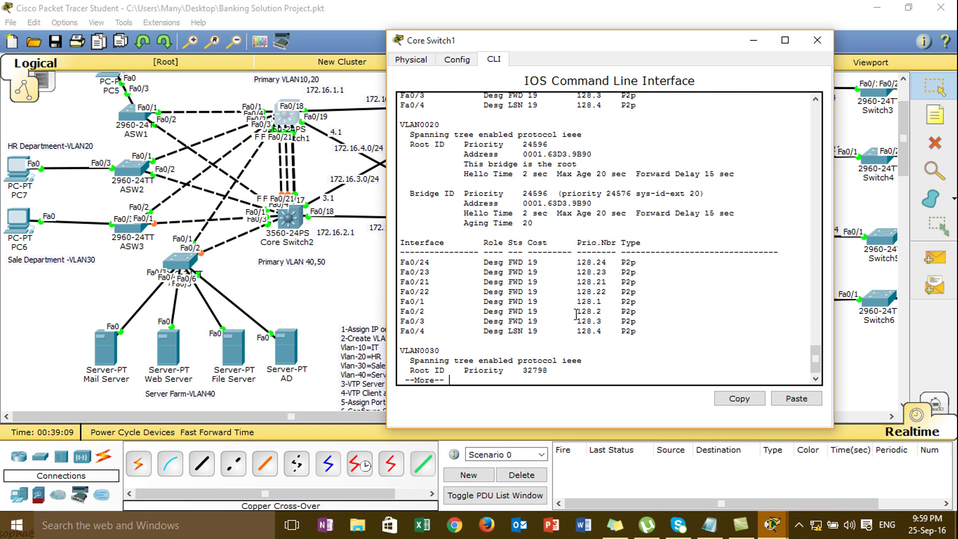
pyautogui.press('Return')
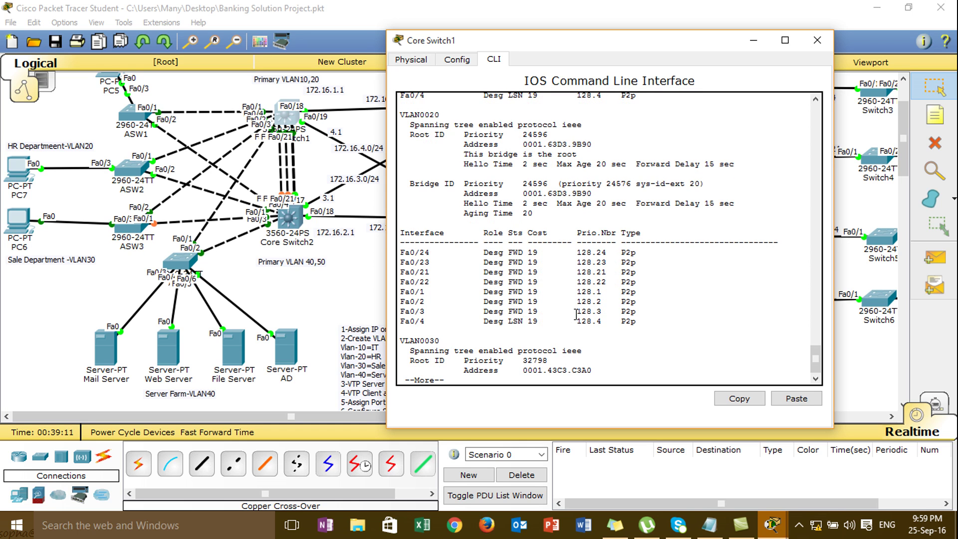
# Step: Examine the root ID and bridge ID details of VLAN 30 in Core Switch1's spanning-tree output
pyautogui.press('Return')
pyautogui.press('Return')
pyautogui.press('Return')
pyautogui.press('Return')
pyautogui.press('Return')
pyautogui.press('Return')
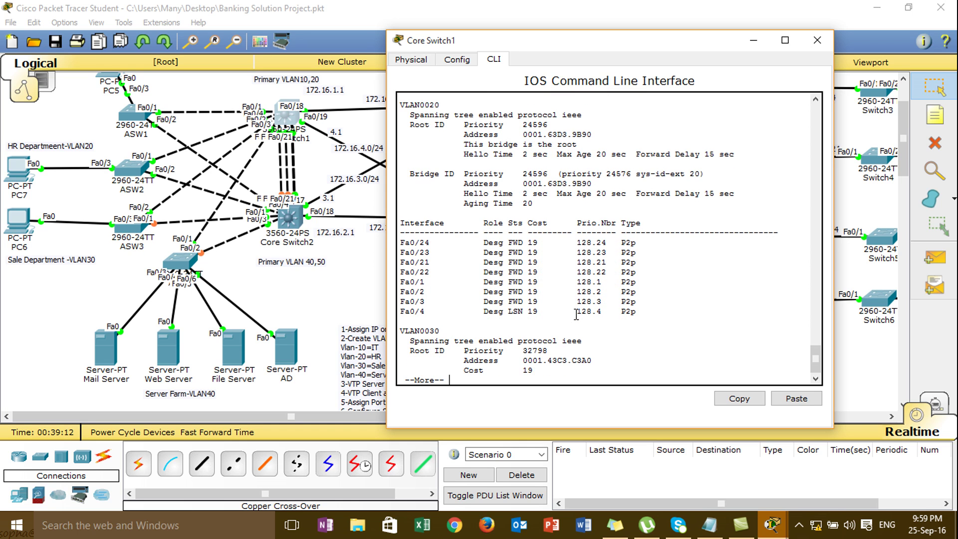
pyautogui.press('Return')
pyautogui.press('Return')
pyautogui.press('Return')
pyautogui.press('Return')
pyautogui.press('Return')
pyautogui.press('Return')
pyautogui.press('Return')
pyautogui.press('Return')
pyautogui.press('Return')
pyautogui.press('Return')
pyautogui.press('Return')
pyautogui.press('Return')
pyautogui.press('Return')
pyautogui.press('Return')
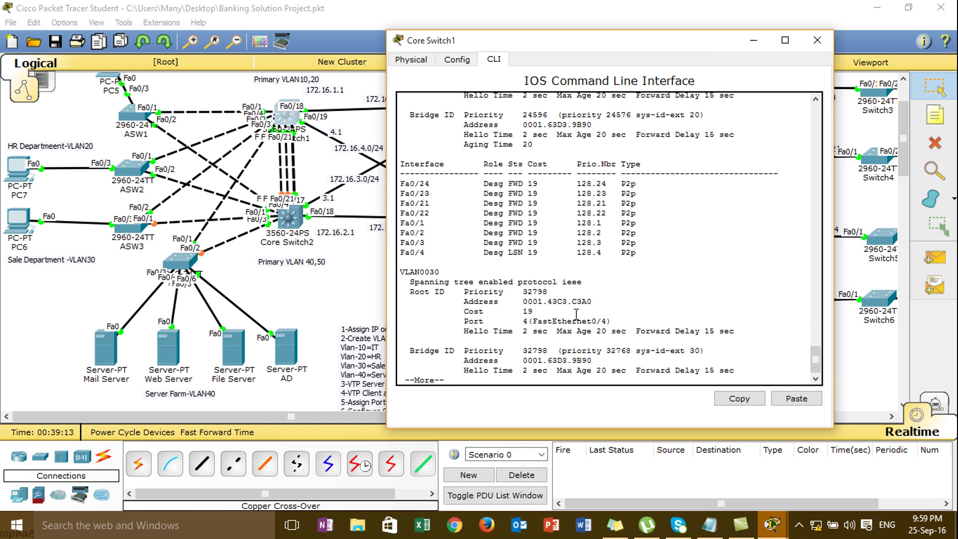
# Step: Read the VLAN 30 interface table and the root ID details of VLAN 40 on Core Switch1
pyautogui.press('Return')
pyautogui.press('Return')
pyautogui.press('Return')
pyautogui.press('Return')
pyautogui.press('Return')
pyautogui.press('Return')
pyautogui.press('Return')
pyautogui.press('Return')
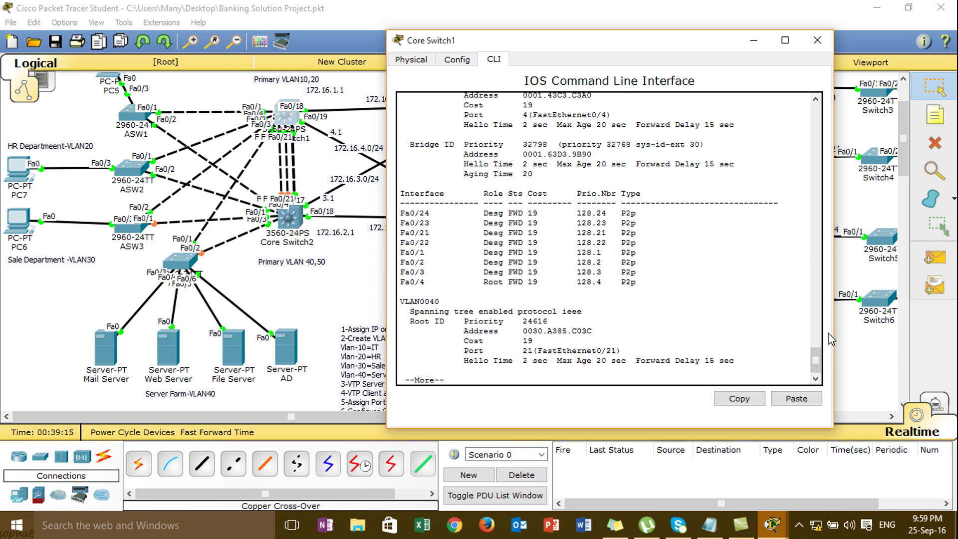
# Step: Recheck the root bridge lines of VLANs 10 and 20 in Core Switch1's output, and close the switch's window
pyautogui.moveTo(817, 360); pyautogui.dragTo(818, 313)
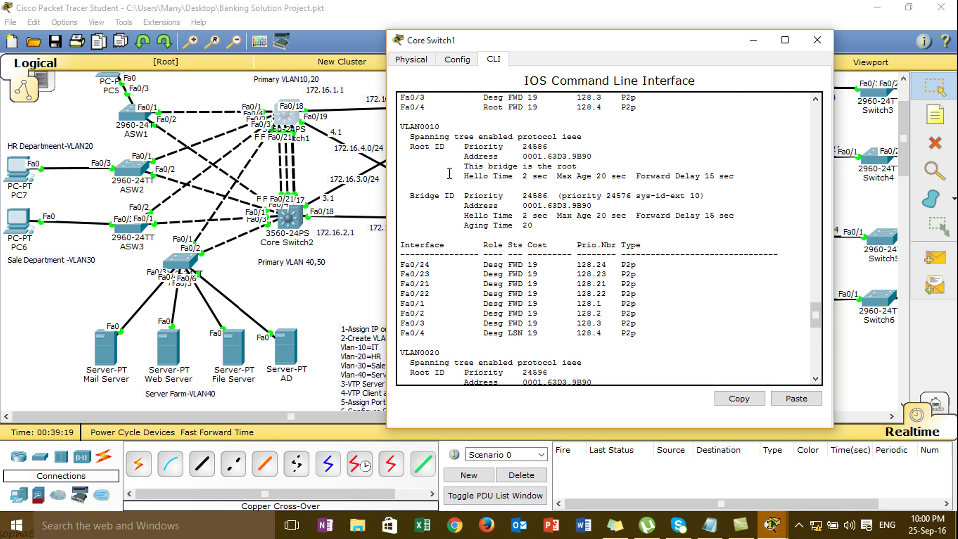
pyautogui.moveTo(538, 167); pyautogui.dragTo(578, 167)
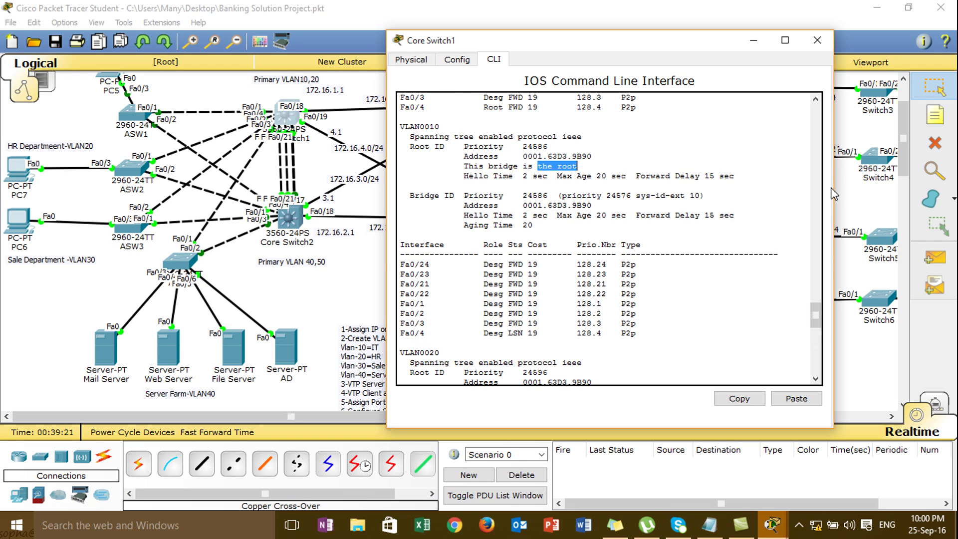
pyautogui.moveTo(815, 314); pyautogui.dragTo(817, 325)
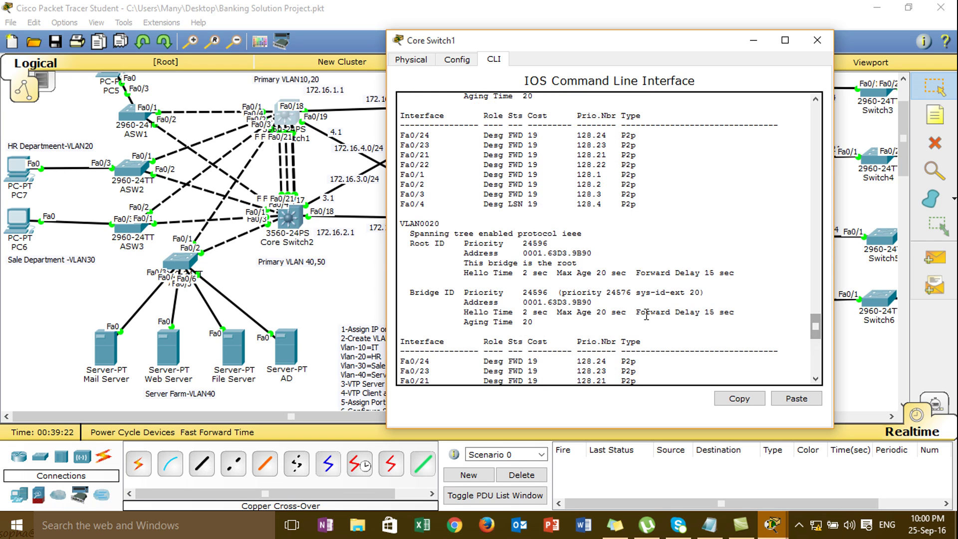
pyautogui.moveTo(518, 263); pyautogui.dragTo(565, 268)
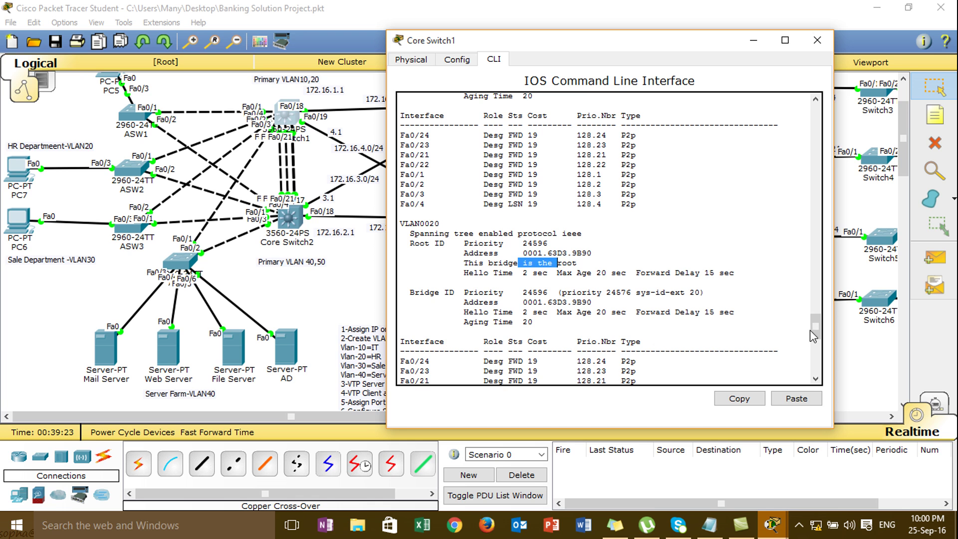
pyautogui.moveTo(816, 329); pyautogui.dragTo(818, 355)
pyautogui.doubleClick(596, 305)
pyautogui.click(816, 43)
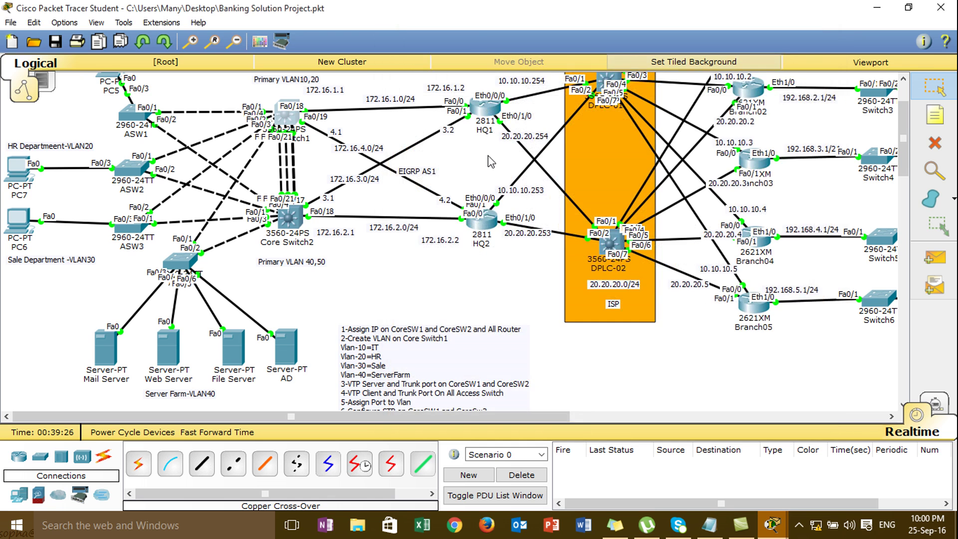
# Step: Open Core Switch2's command line and show its spanning-tree status
pyautogui.click(289, 218)
pyautogui.press('Return')
pyautogui.press('Return')
pyautogui.write('sh')
pyautogui.press('Tab')
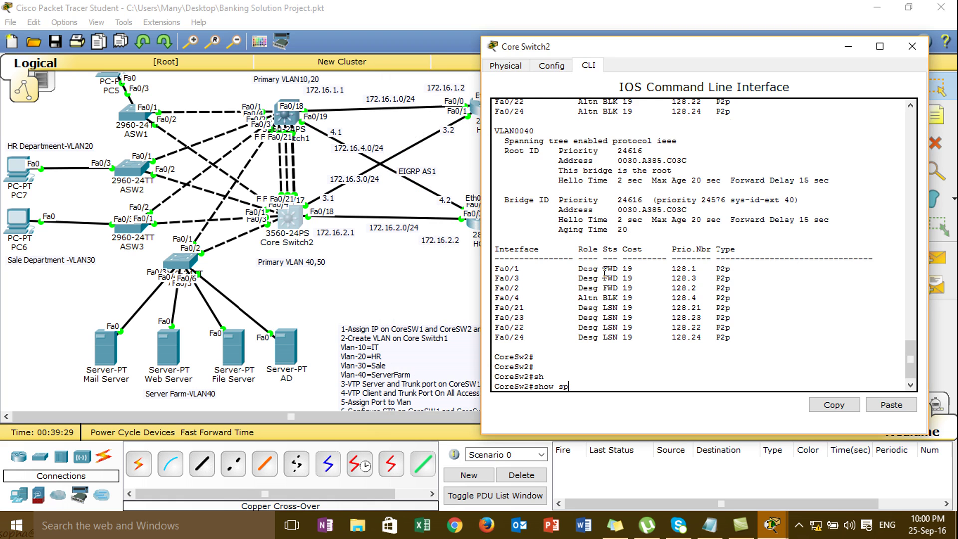
pyautogui.write('sp')
pyautogui.press('Tab')
pyautogui.press('Return')
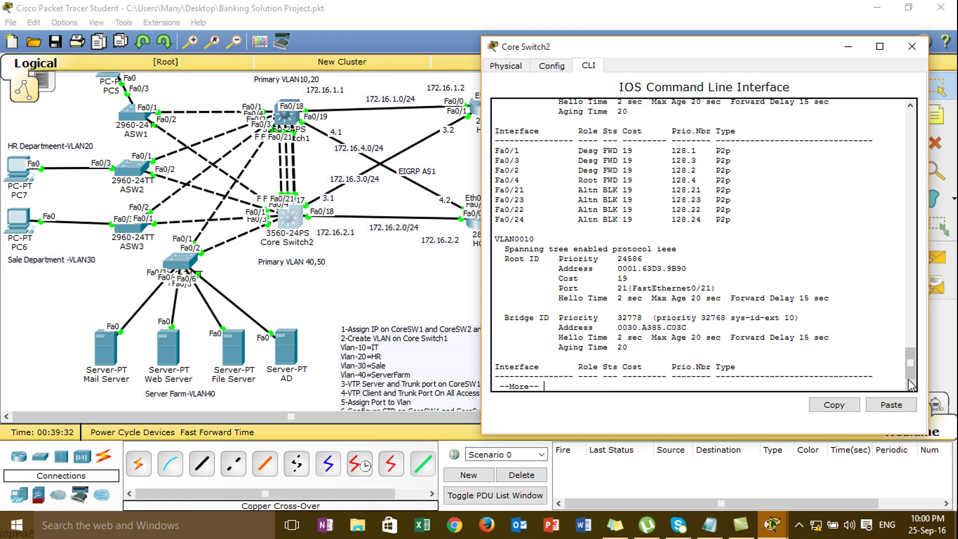
# Step: Read through the VLAN 10 and VLAN 20 sections of Core Switch2's spanning-tree output to the VLAN 30 details
pyautogui.press('space')
pyautogui.press('space')
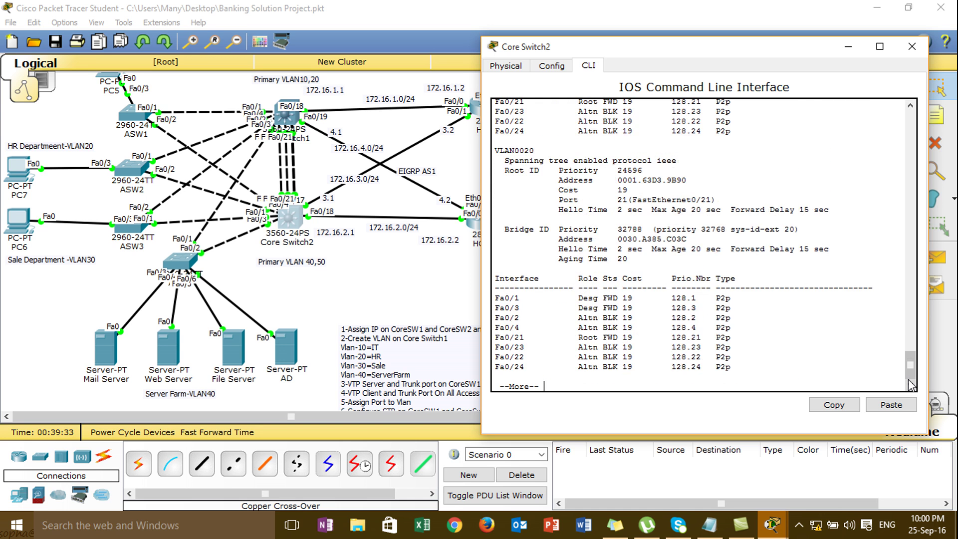
pyautogui.press('space')
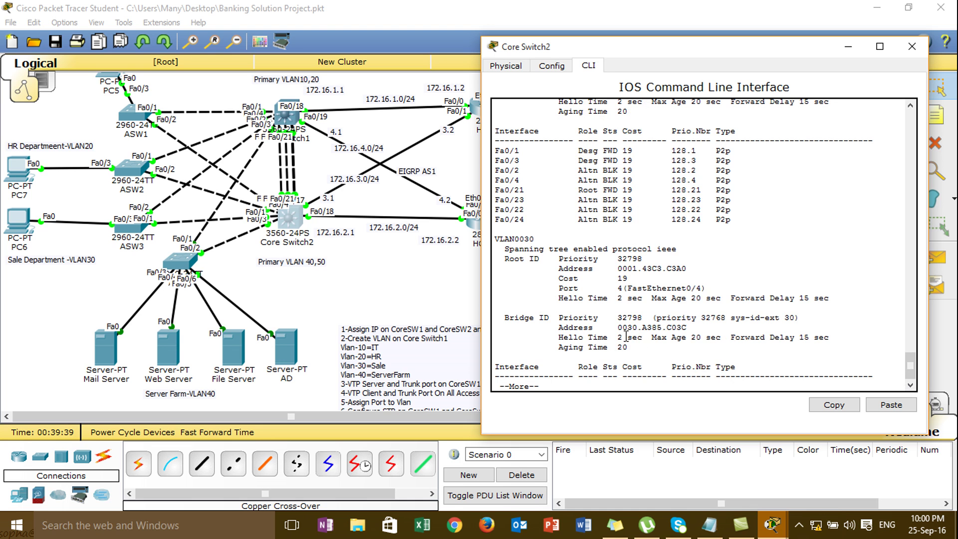
# Step: Read the VLAN 30 interface table and check the root ID details of VLAN 40 on Core Switch2
pyautogui.press('space')
pyautogui.press('Return')
pyautogui.press('Return')
pyautogui.press('Return')
pyautogui.press('Return')
pyautogui.press('Return')
pyautogui.press('Return')
pyautogui.press('Return')
pyautogui.press('Return')
pyautogui.press('Return')
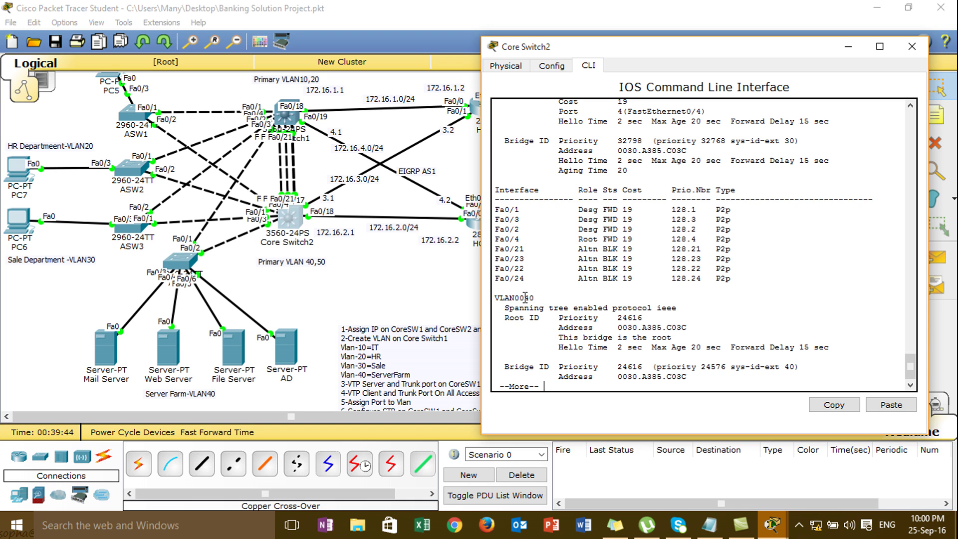
pyautogui.moveTo(524, 297); pyautogui.dragTo(534, 298)
# Step: Read the VLAN 40 interface table to the end of Core Switch2's spanning-tree output
pyautogui.press('Return')
pyautogui.press('Return')
pyautogui.press('Return')
pyautogui.press('Return')
pyautogui.press('Return')
pyautogui.press('Return')
pyautogui.press('Return')
pyautogui.press('Return')
pyautogui.press('Return')
pyautogui.press('Return')
pyautogui.press('Return')
pyautogui.press('Return')
pyautogui.press('Return')
pyautogui.press('Return')
pyautogui.press('Return')
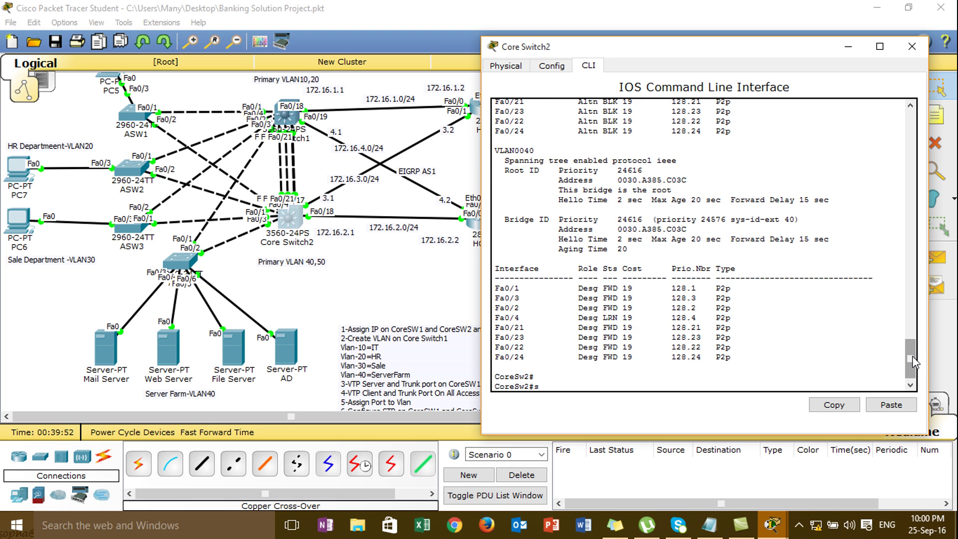
# Step: Show the running configuration of Core Switch2
pyautogui.press('Tab')
pyautogui.write('h')
pyautogui.press('Tab')
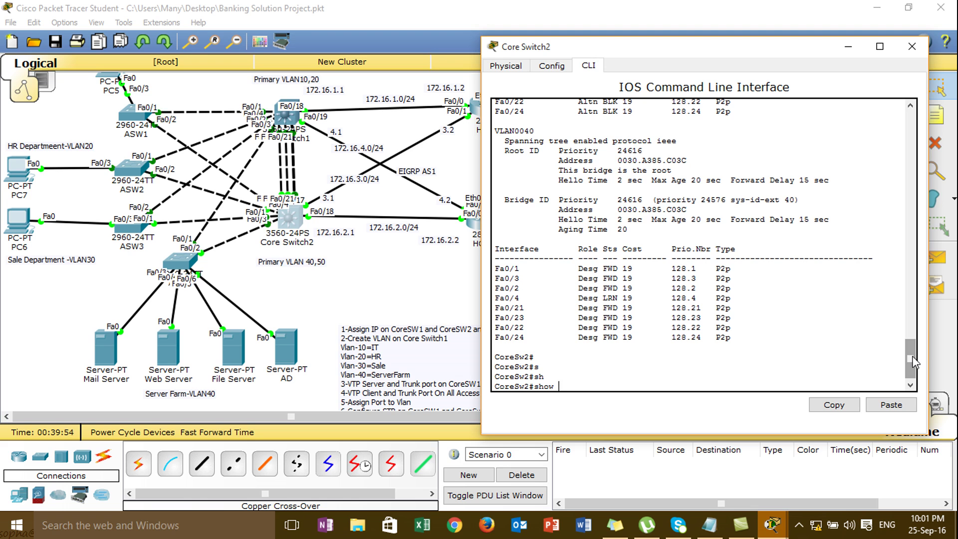
pyautogui.write('run')
pyautogui.press('Return')
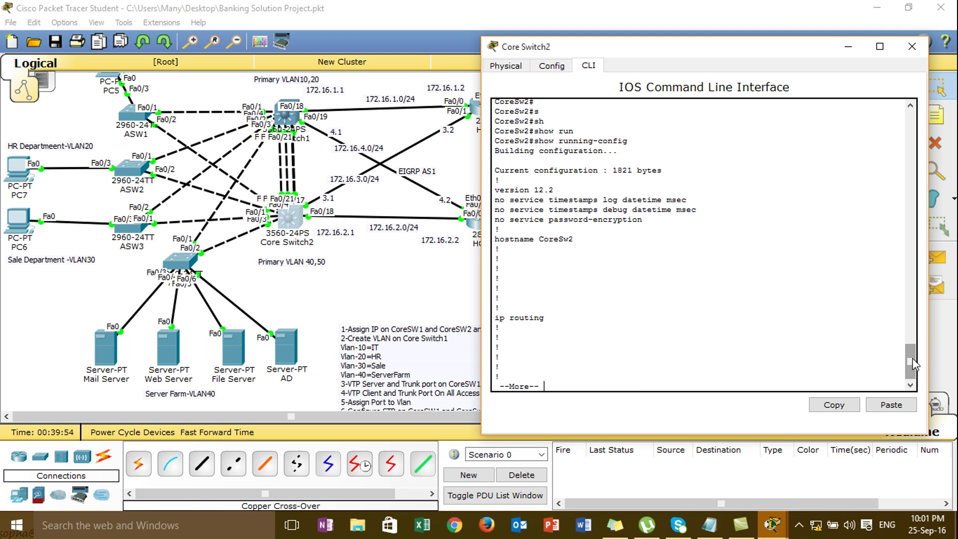
# Step: Read on to the spanning-tree mode and VLAN priority lines in Core Switch2's running configuration
pyautogui.press('Return')
pyautogui.press('Return')
pyautogui.press('Return')
pyautogui.press('Return')
pyautogui.press('Return')
pyautogui.press('Return')
pyautogui.press('Return')
pyautogui.press('Return')
pyautogui.press('Return')
pyautogui.press('Return')
pyautogui.press('Return')
pyautogui.press('Return')
pyautogui.press('Return')
pyautogui.press('Return')
pyautogui.press('Return')
pyautogui.press('Return')
pyautogui.press('Return')
pyautogui.press('Return')
pyautogui.press('Return')
pyautogui.press('Return')
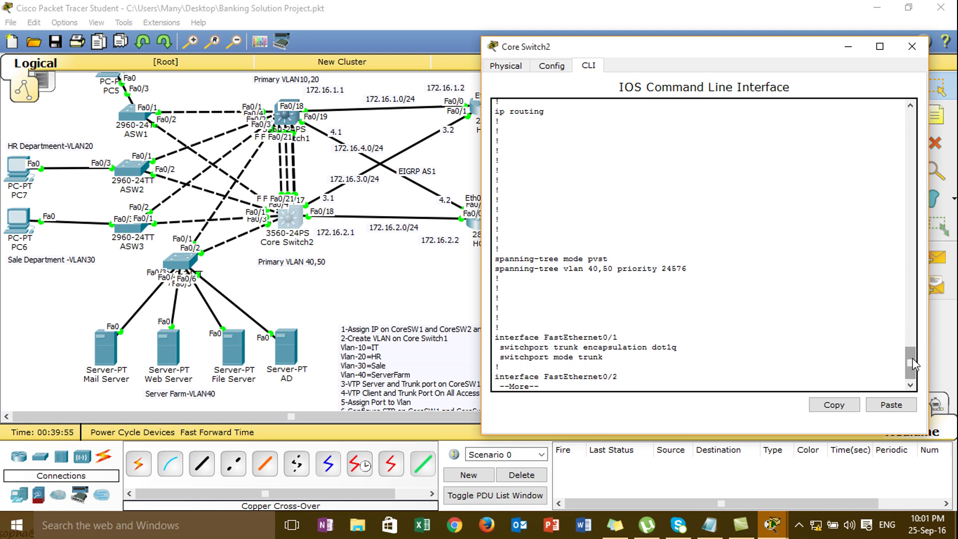
# Step: Review the FastEthernet interface settings in Core Switch2's running configuration, up to FastEthernet0/17
pyautogui.press('Return')
pyautogui.press('Return')
pyautogui.press('Return')
pyautogui.press('Return')
pyautogui.press('Return')
pyautogui.press('Return')
pyautogui.press('Return')
pyautogui.press('Return')
pyautogui.press('Return')
pyautogui.press('Return')
pyautogui.press('Return')
pyautogui.press('Return')
pyautogui.press('Return')
pyautogui.press('Return')
pyautogui.press('Return')
pyautogui.press('Return')
pyautogui.press('Return')
pyautogui.press('Return')
pyautogui.press('Return')
pyautogui.press('Return')
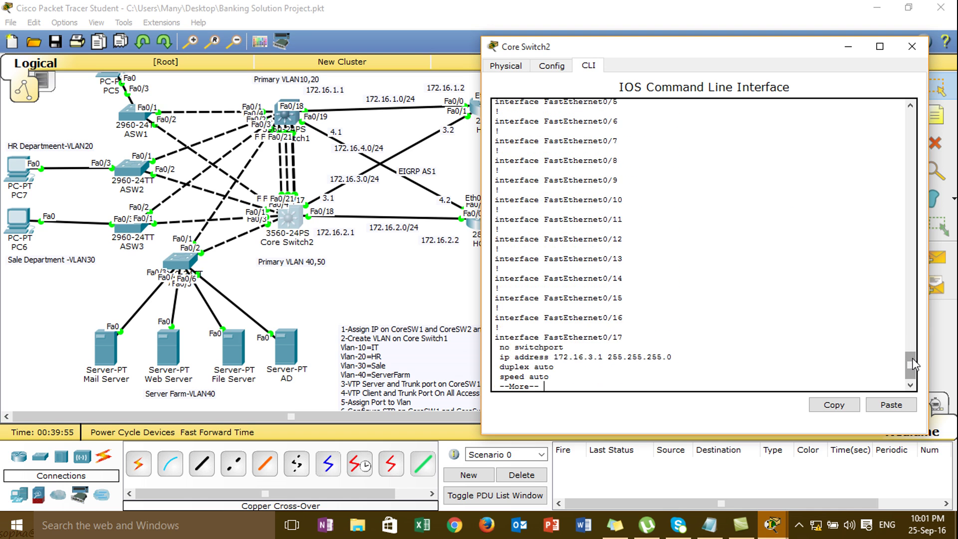
# Step: Read the remaining interface and line settings to the end of Core Switch2's running configuration
pyautogui.press('Return')
pyautogui.press('Return')
pyautogui.press('Return')
pyautogui.press('Return')
pyautogui.press('Return')
pyautogui.press('Return')
pyautogui.press('Return')
pyautogui.press('Return')
pyautogui.press('Return')
pyautogui.press('Return')
pyautogui.press('Return')
pyautogui.press('Return')
pyautogui.press('Return')
pyautogui.press('Return')
pyautogui.press('Return')
pyautogui.press('Return')
pyautogui.press('Return')
pyautogui.press('Return')
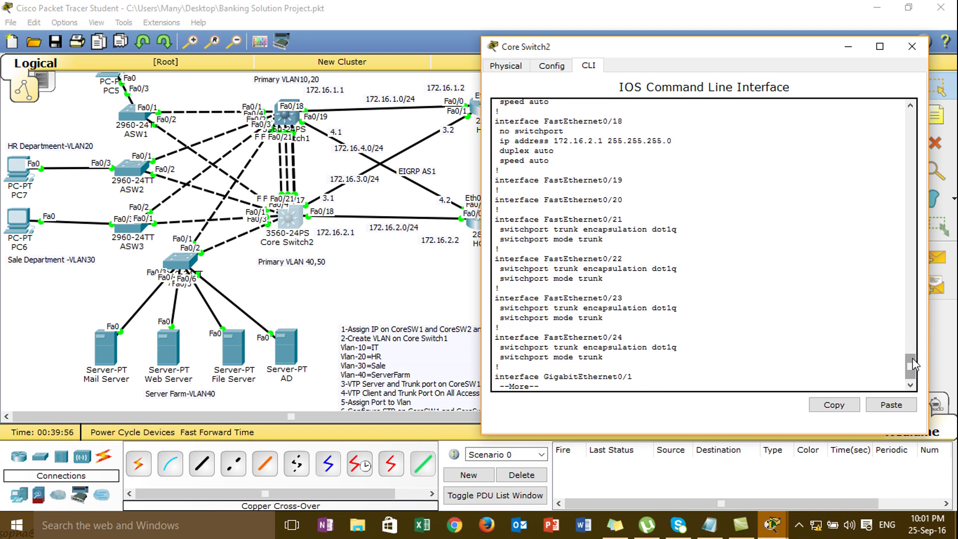
pyautogui.press('space')
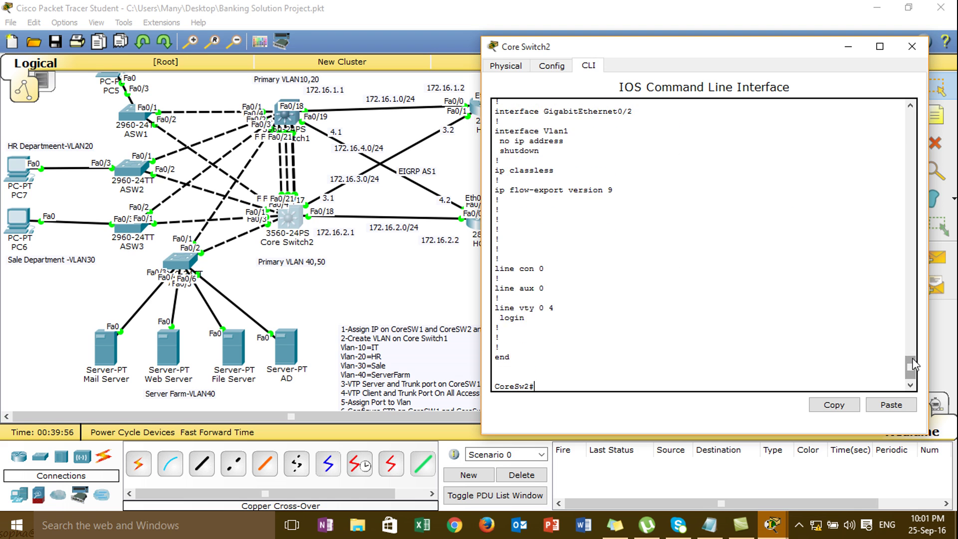
# Step: Enter global configuration mode on Core Switch2 and begin a spanning-tree vlan command
pyautogui.press('Return')
pyautogui.press('Return')
pyautogui.press('Return')
pyautogui.press('Return')
pyautogui.press('Return')
pyautogui.press('Return')
pyautogui.press('Return')
pyautogui.press('Return')
pyautogui.press('Return')
pyautogui.press('Return')
pyautogui.press('Return')
pyautogui.write('cof')
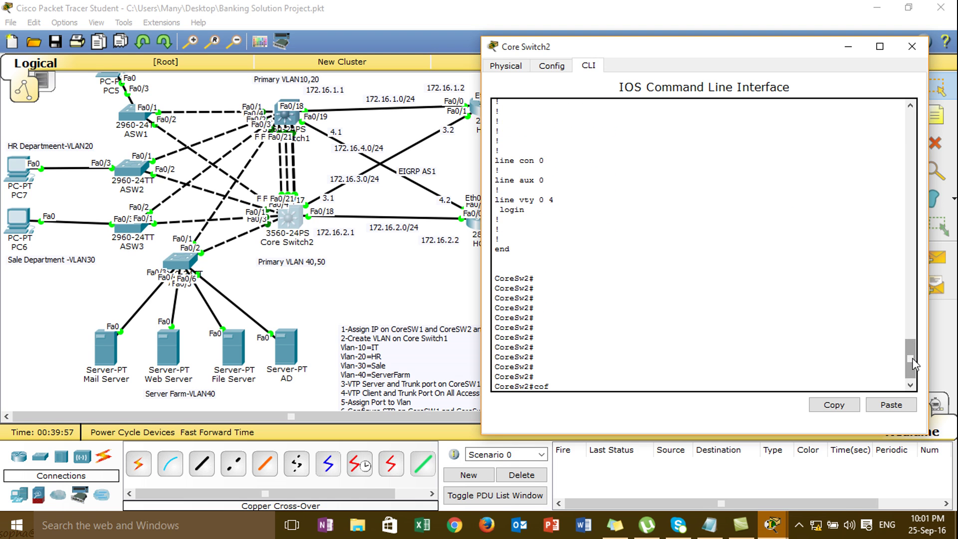
pyautogui.press('BackSpace')
pyautogui.write('cconf')
pyautogui.press('Tab')
pyautogui.write('t')
pyautogui.press('Tab')
pyautogui.press('Return')
pyautogui.write('sp')
pyautogui.press('Tab')
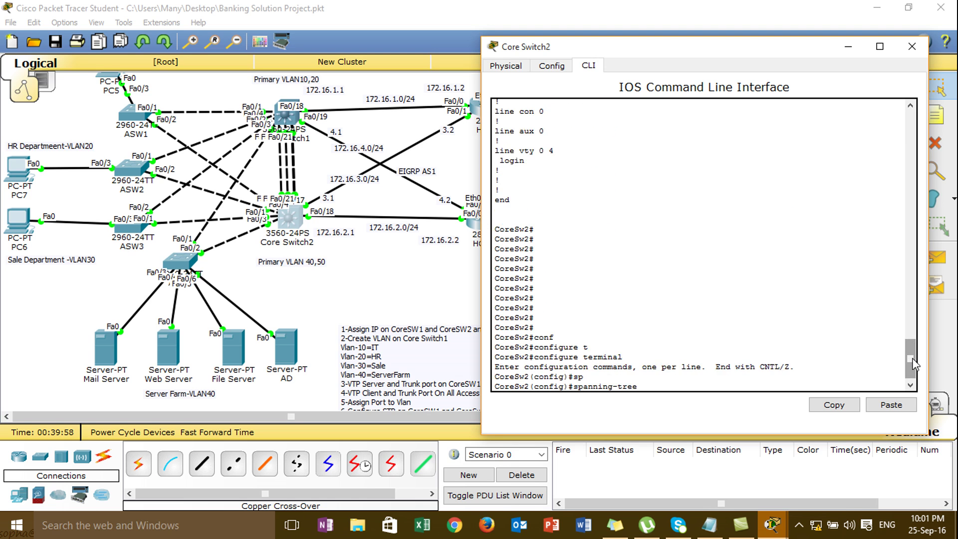
pyautogui.write('v')
pyautogui.press('Tab')
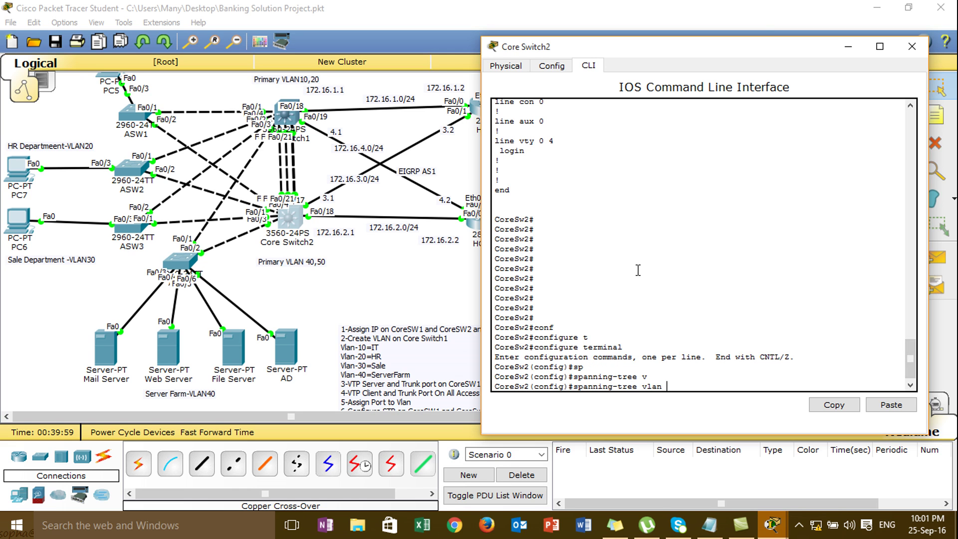
# Step: Change the primary VLAN label below Core Switch2 in the topology to "Primary VLAN30,40"
pyautogui.click(334, 293)
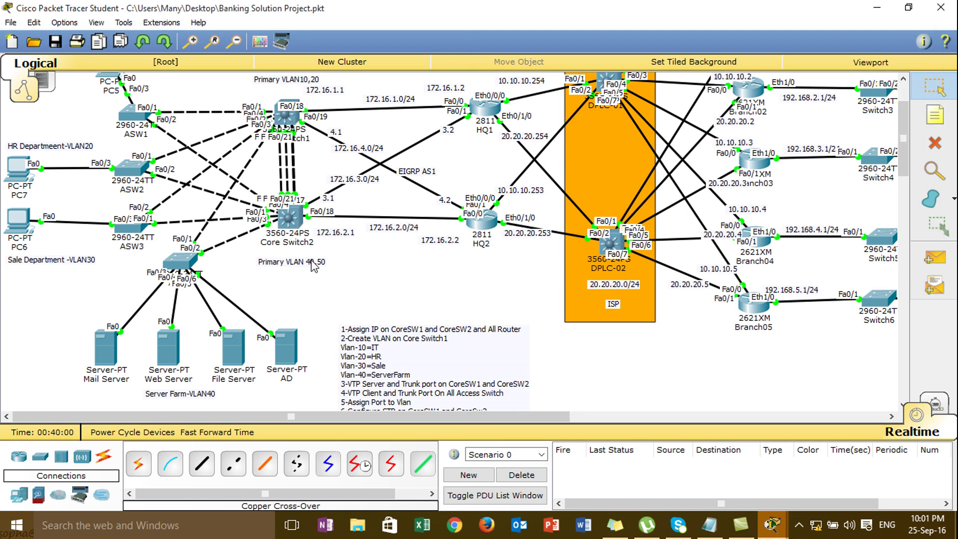
pyautogui.click(310, 263)
pyautogui.press('BackSpace')
pyautogui.press('BackSpace')
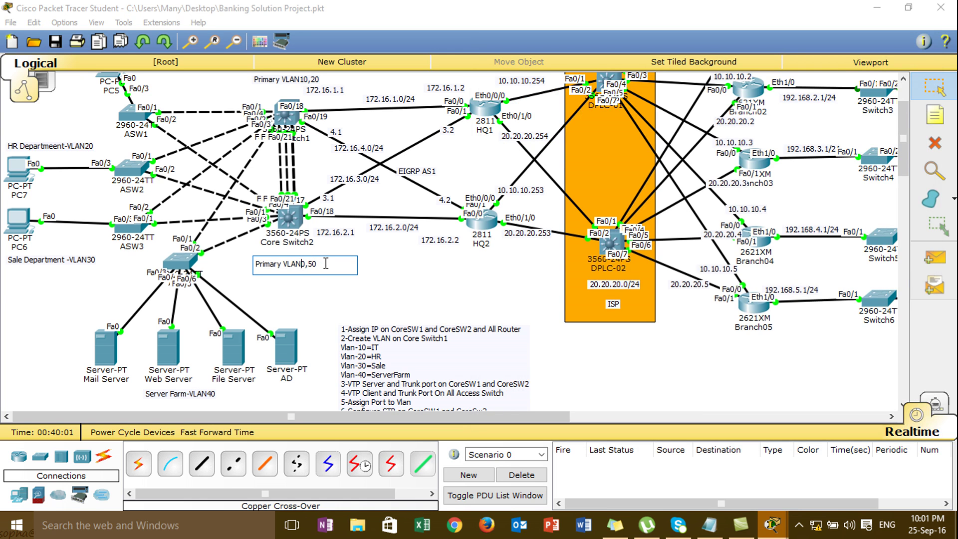
pyautogui.write('30,4')
pyautogui.click(368, 296)
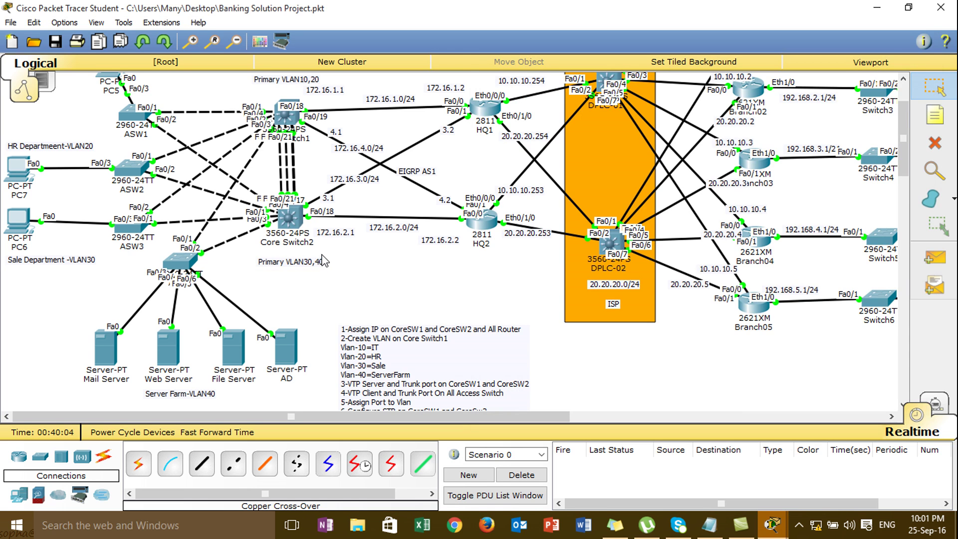
# Step: Make Core Switch2 the primary spanning-tree root for VLANs 30 and 40, and leave configuration mode
pyautogui.click(291, 219)
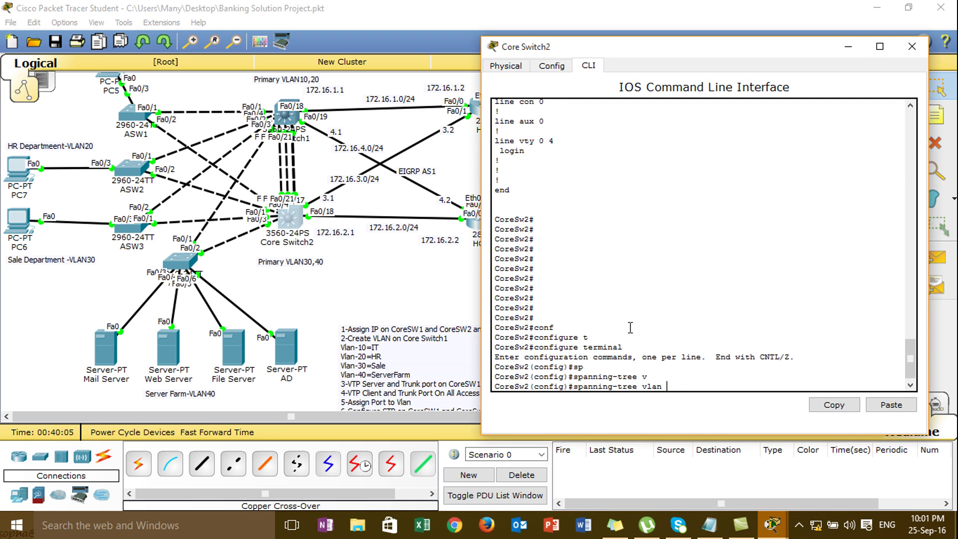
pyautogui.write('30,40 ro')
pyautogui.press('Tab')
pyautogui.write('pr')
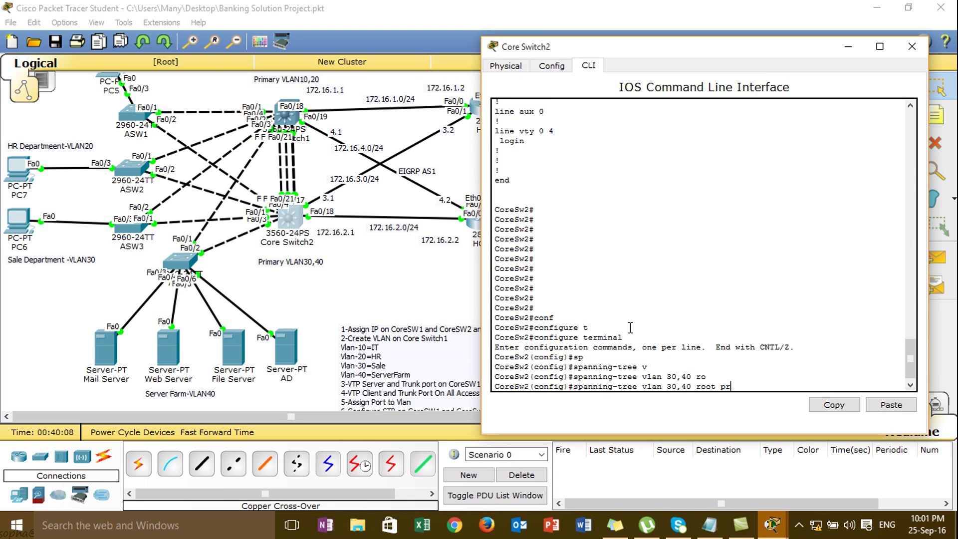
pyautogui.press('Tab')
pyautogui.press('Return')
pyautogui.press('Return')
pyautogui.write('end')
pyautogui.press('Return')
# Step: Show the spanning-tree status on Core Switch2, starting with VLAN 1
pyautogui.write('sh')
pyautogui.press('Tab')
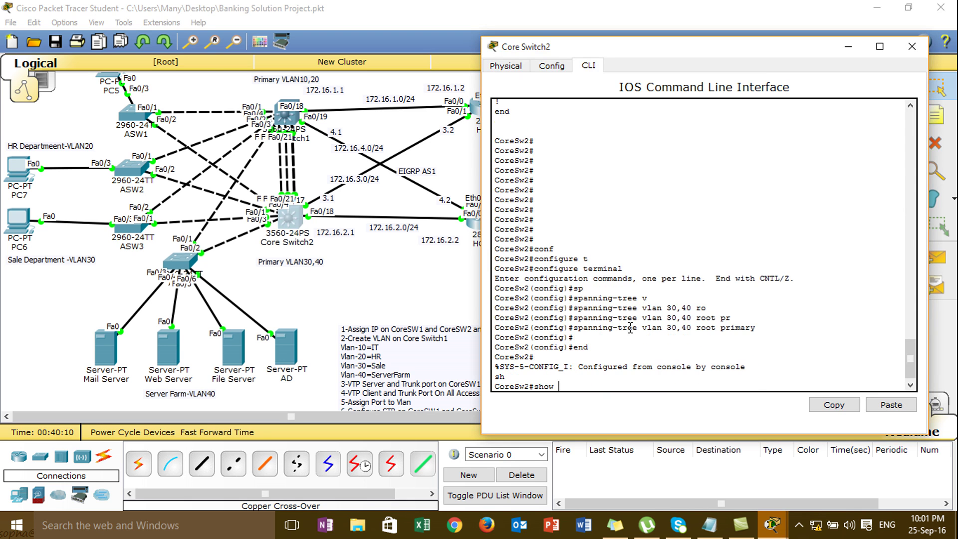
pyautogui.write('spn')
pyautogui.press('Tab')
pyautogui.press('BackSpace')
pyautogui.press('Tab')
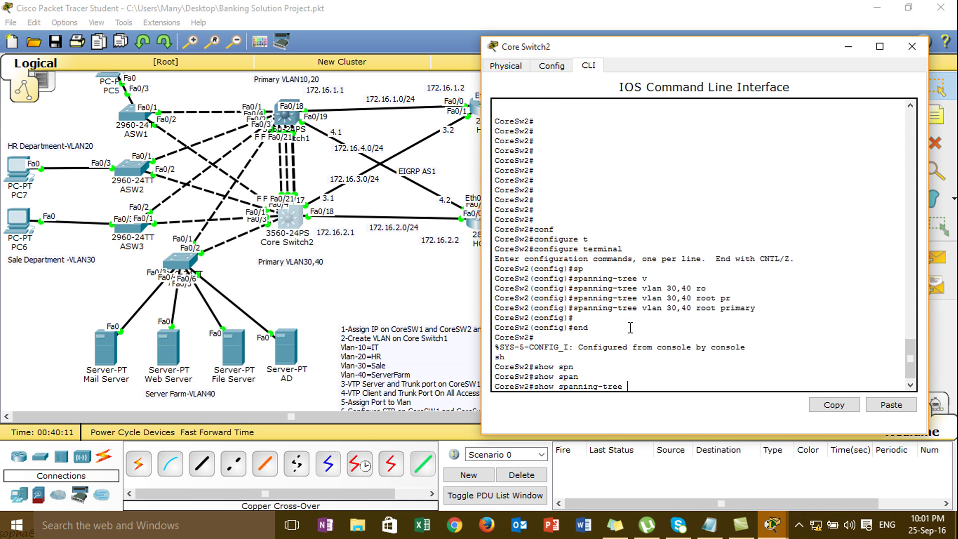
pyautogui.press('Return')
pyautogui.press('Return')
pyautogui.press('Return')
pyautogui.press('Return')
pyautogui.press('Return')
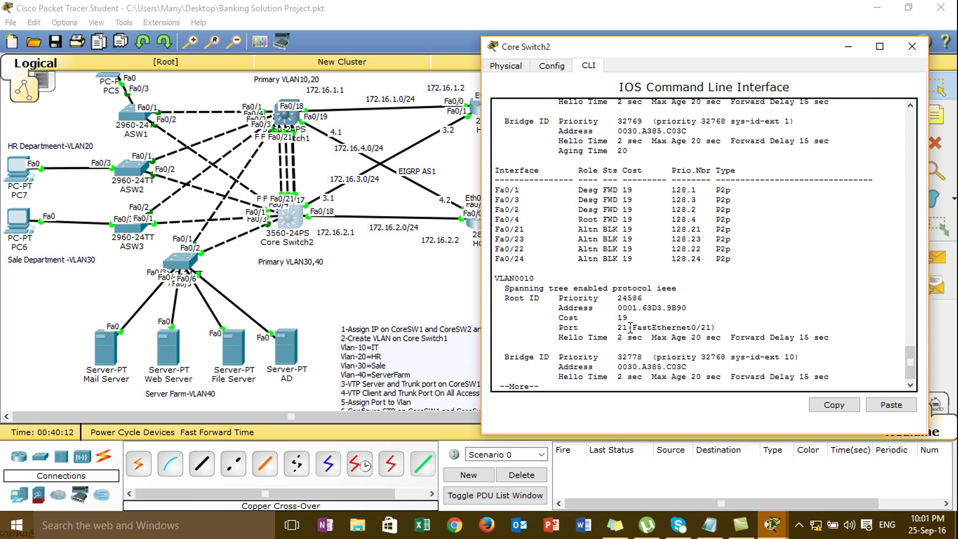
# Step: Read VLAN 10's bridge details and interface roles in Core Switch2's spanning-tree output
pyautogui.press('Return')
pyautogui.press('Return')
pyautogui.press('Return')
pyautogui.press('Return')
pyautogui.press('Return')
pyautogui.press('Return')
pyautogui.press('Return')
pyautogui.press('Return')
pyautogui.press('Return')
pyautogui.press('Return')
pyautogui.press('Return')
pyautogui.press('Return')
pyautogui.press('Return')
pyautogui.press('Return')
pyautogui.press('Return')
pyautogui.press('Return')
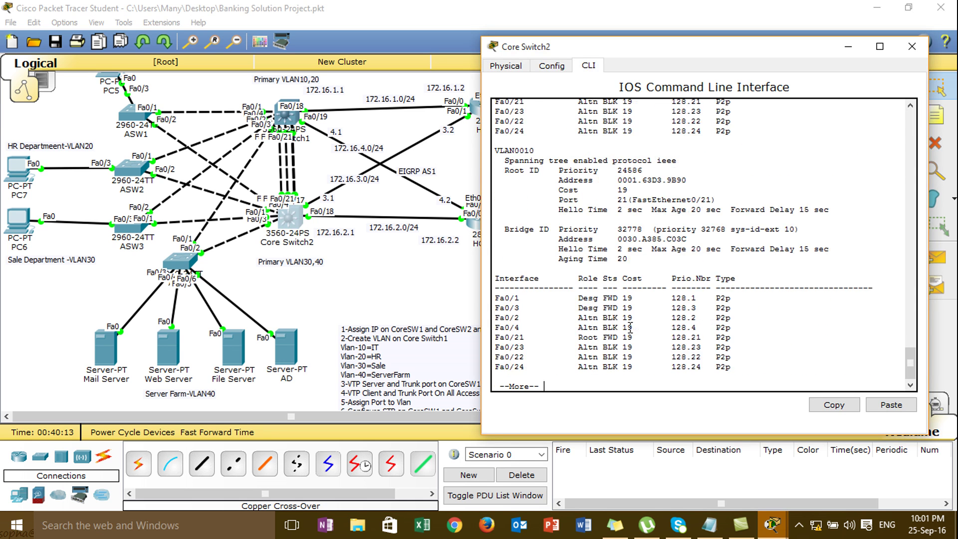
# Step: Read through VLAN 20's spanning-tree section on Core Switch2, up to VLAN 30's root ID
pyautogui.press('Return')
pyautogui.press('Return')
pyautogui.press('Return')
pyautogui.press('Return')
pyautogui.press('Return')
pyautogui.press('Return')
pyautogui.press('Return')
pyautogui.press('Return')
pyautogui.press('Return')
pyautogui.press('Return')
pyautogui.press('Return')
pyautogui.press('Return')
pyautogui.press('Return')
pyautogui.press('Return')
pyautogui.press('Return')
pyautogui.press('Return')
pyautogui.press('Return')
pyautogui.press('Return')
pyautogui.press('Return')
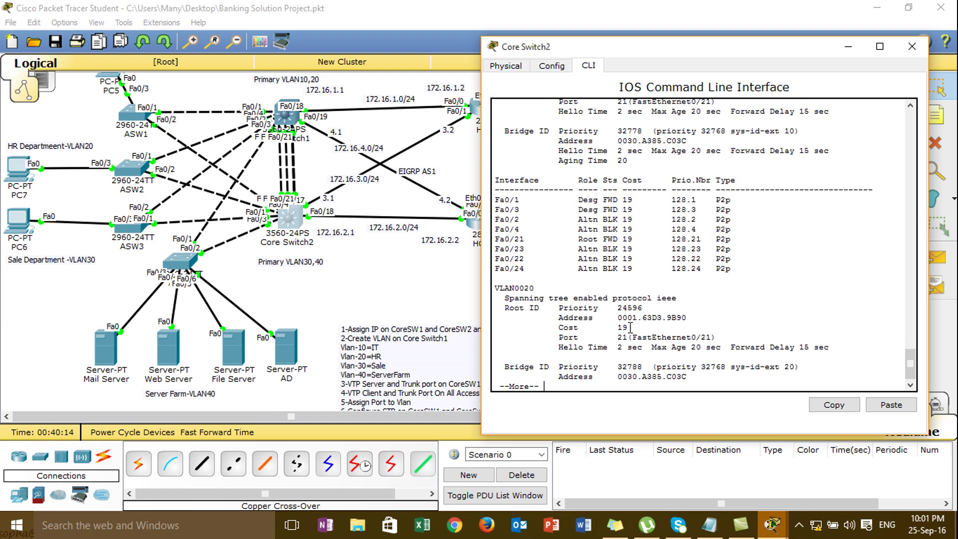
pyautogui.press('Return')
pyautogui.press('Return')
pyautogui.press('Return')
pyautogui.press('Return')
pyautogui.press('Return')
pyautogui.press('Return')
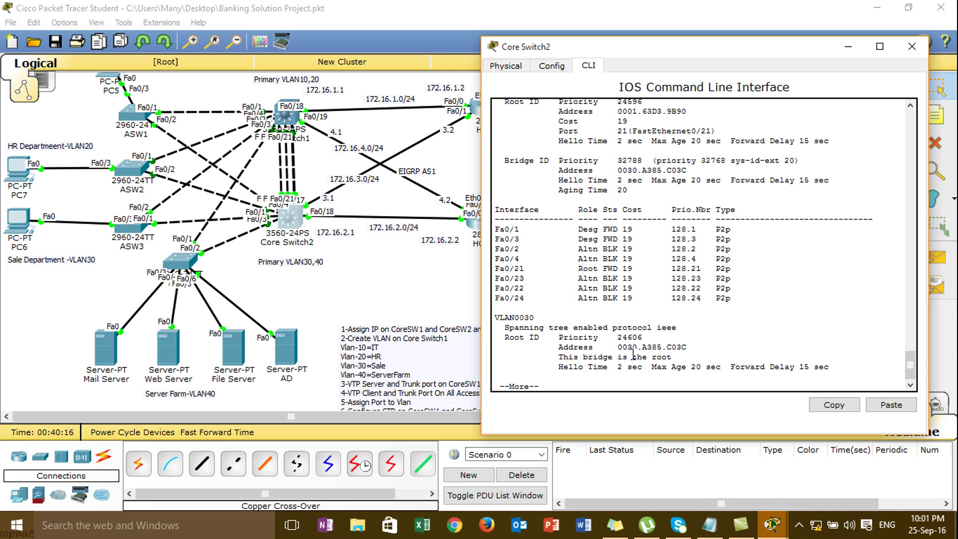
# Step: Check VLAN 30's bridge ID and interface roles in Core Switch2's spanning-tree output
pyautogui.press('Return')
pyautogui.press('Return')
pyautogui.press('Return')
pyautogui.press('Return')
pyautogui.press('Return')
pyautogui.press('Return')
pyautogui.press('Return')
pyautogui.press('Return')
pyautogui.press('Return')
pyautogui.press('Return')
pyautogui.press('Return')
pyautogui.press('Return')
pyautogui.press('Return')
pyautogui.press('Return')
pyautogui.press('Return')
pyautogui.press('Return')
pyautogui.press('Return')
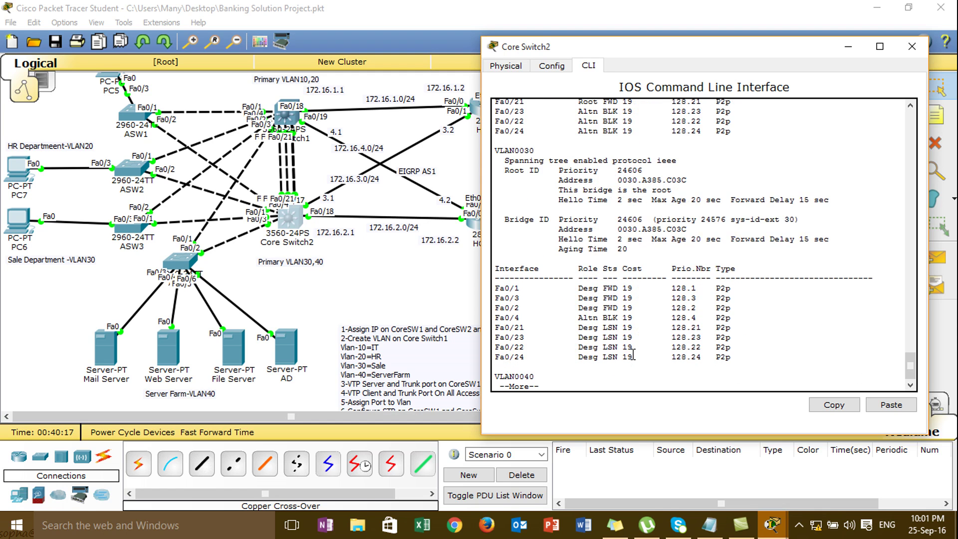
# Step: Check VLAN 40's root ID entry in Core Switch2's spanning-tree output
pyautogui.press('Return')
pyautogui.press('Return')
pyautogui.press('Return')
pyautogui.press('Return')
pyautogui.press('Return')
pyautogui.press('Return')
pyautogui.press('Return')
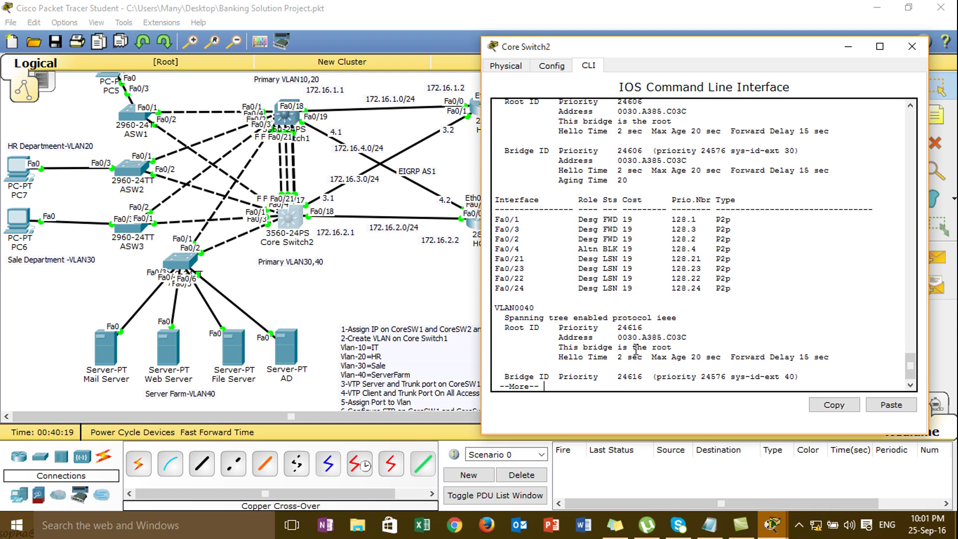
pyautogui.moveTo(629, 348); pyautogui.dragTo(678, 338)
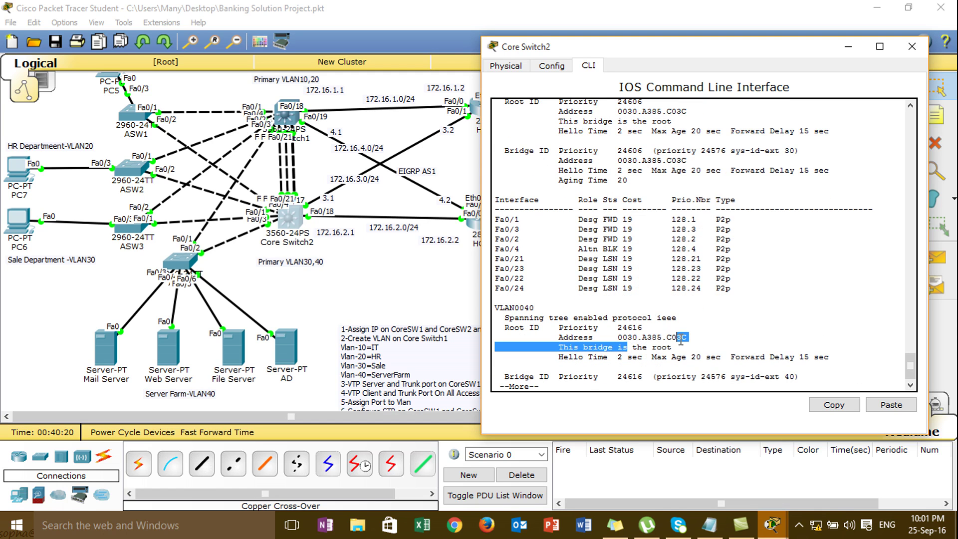
# Step: Close Core Switch2's window and check the lab task list below the topology
pyautogui.click(909, 48)
pyautogui.moveTo(905, 136); pyautogui.dragTo(905, 160)
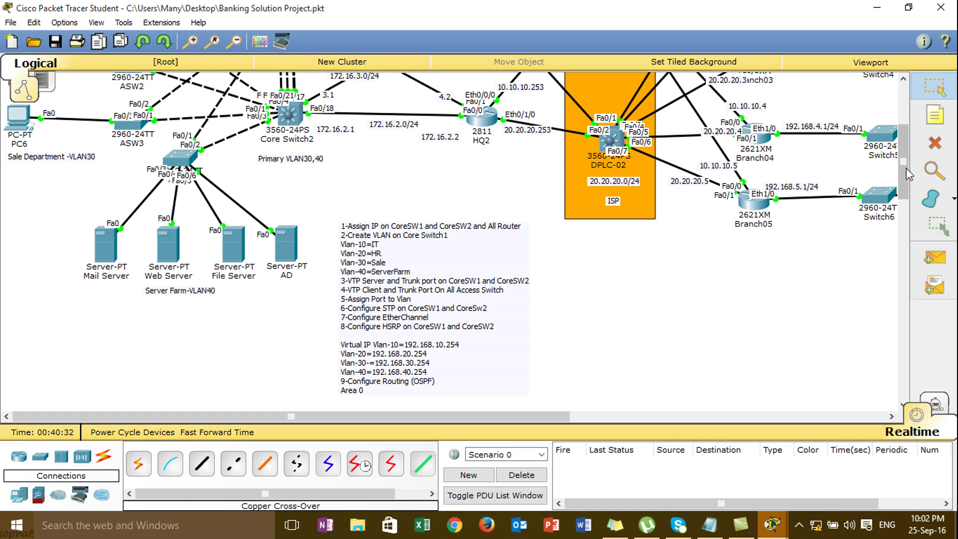
pyautogui.moveTo(902, 168); pyautogui.dragTo(900, 140)
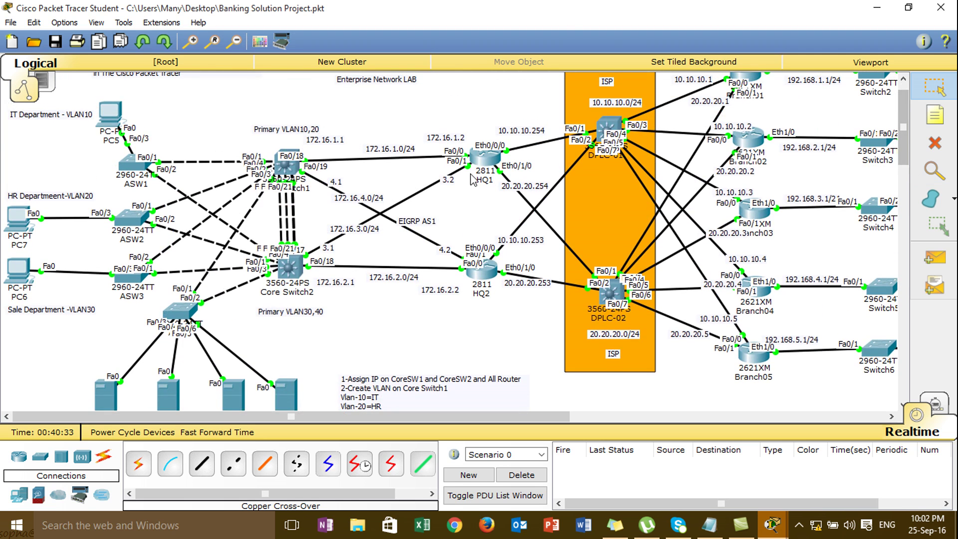
# Step: Open Core Switch1's command line beside the topology and display the rest of its VLAN 40 spanning-tree output
pyautogui.click(296, 172)
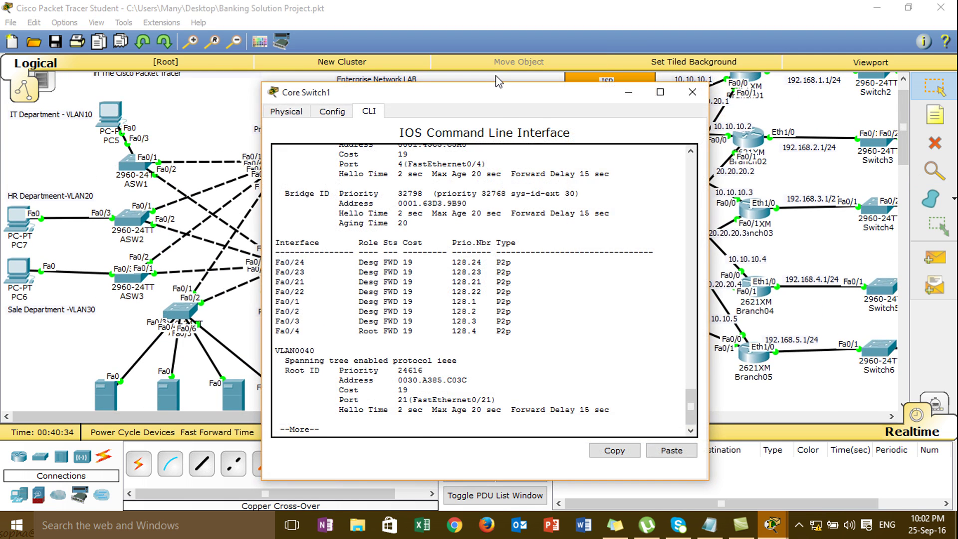
pyautogui.moveTo(495, 92); pyautogui.dragTo(655, 94)
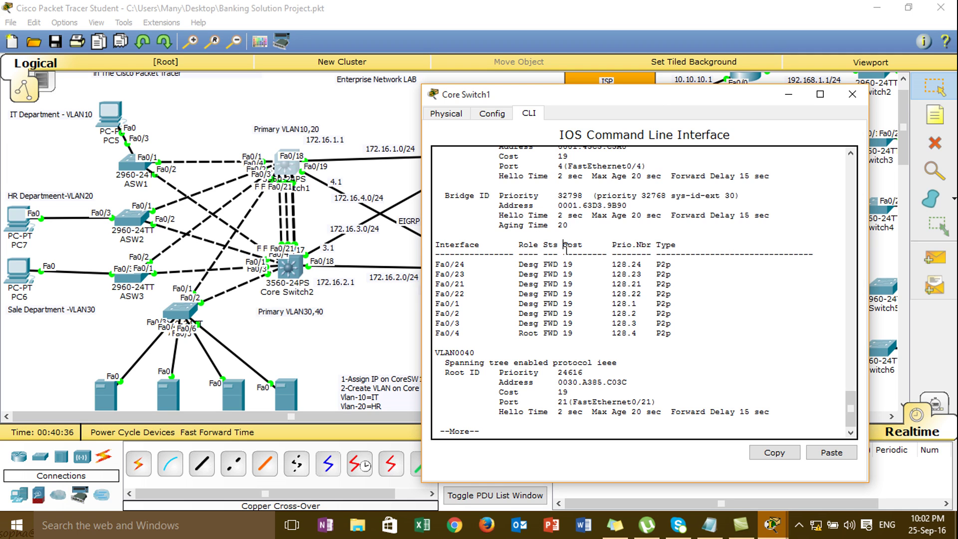
pyautogui.press('space')
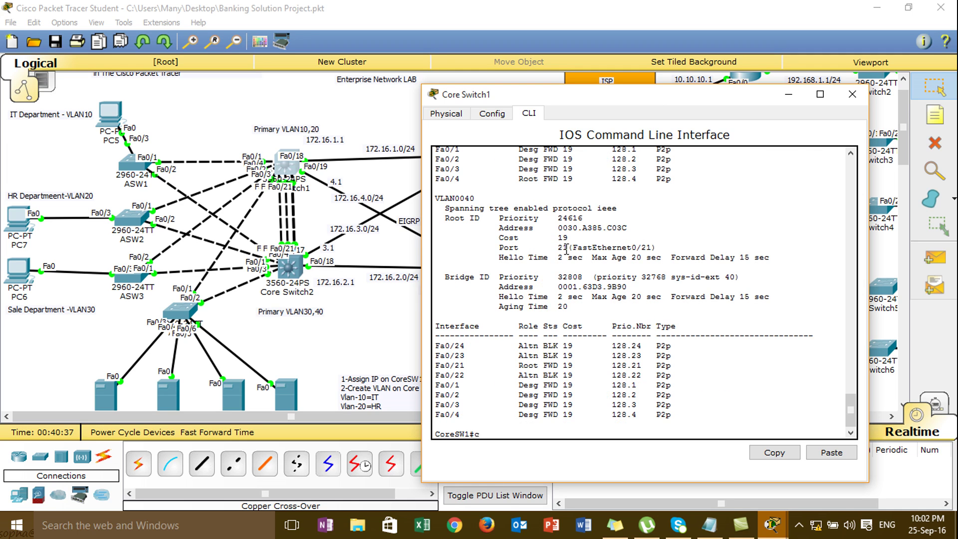
# Step: Enter global configuration mode on Core Switch1
pyautogui.write('conf')
pyautogui.press('Tab')
pyautogui.write('t')
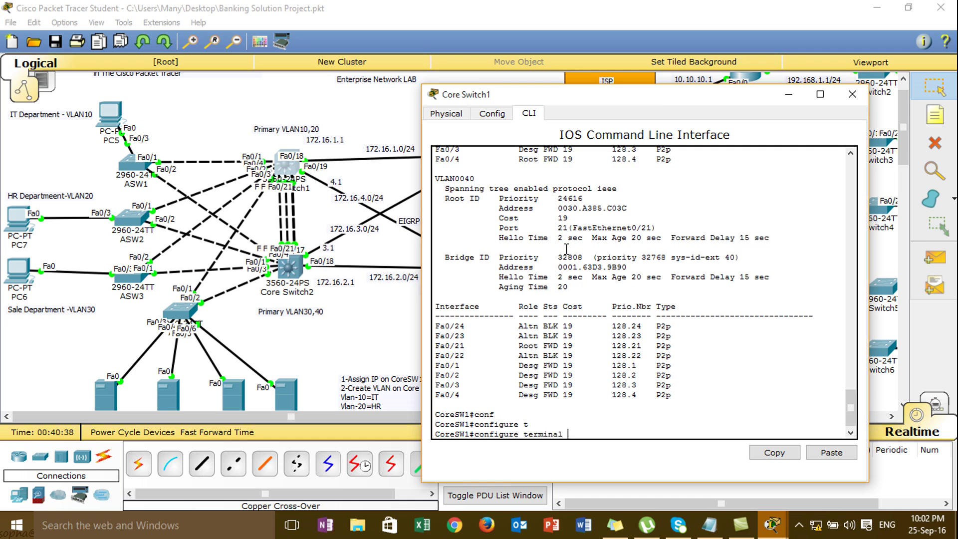
pyautogui.press('Tab')
pyautogui.press('Return')
# Step: Select the interface range f0/21-14 for configuration on Core Switch1
pyautogui.write('int rna')
pyautogui.press('Tab')
pyautogui.press('BackSpace')
pyautogui.press('BackSpace')
pyautogui.write('an')
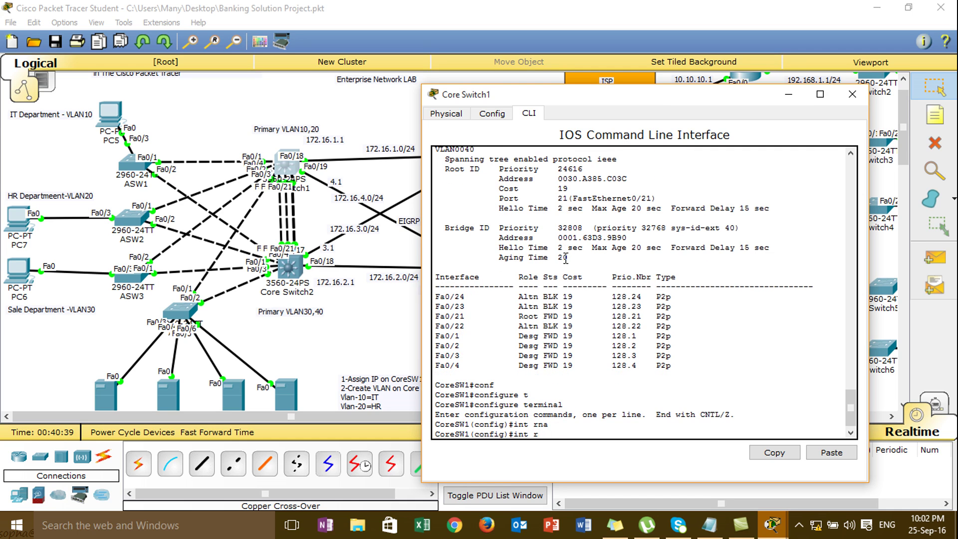
pyautogui.press('Tab')
pyautogui.write('f')
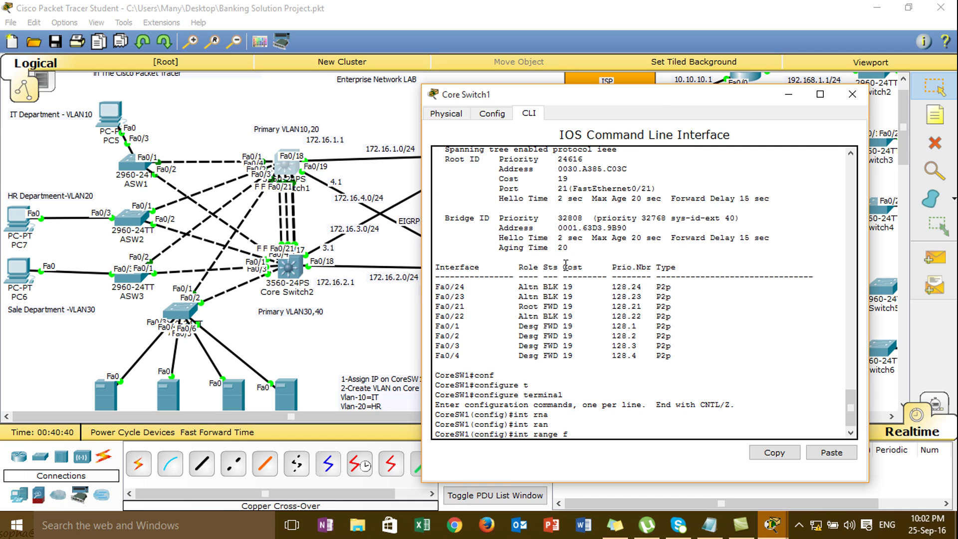
pyautogui.write('0/21-14')
pyautogui.press('Return')
pyautogui.write('ch')
pyautogui.press('Tab')
pyautogui.write('anne')
pyautogui.press('Tab')
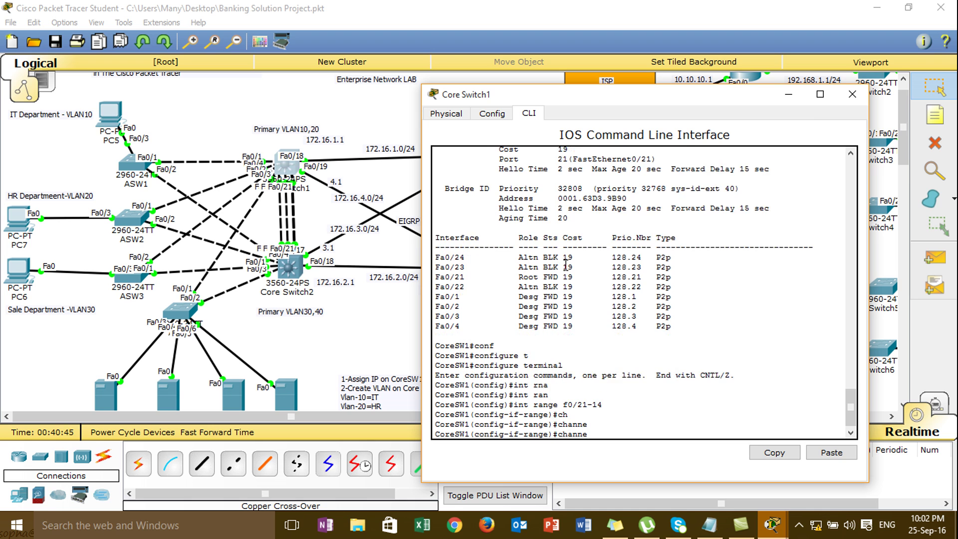
pyautogui.write('l')
pyautogui.press('Tab')
pyautogui.write('gr')
pyautogui.press('Tab')
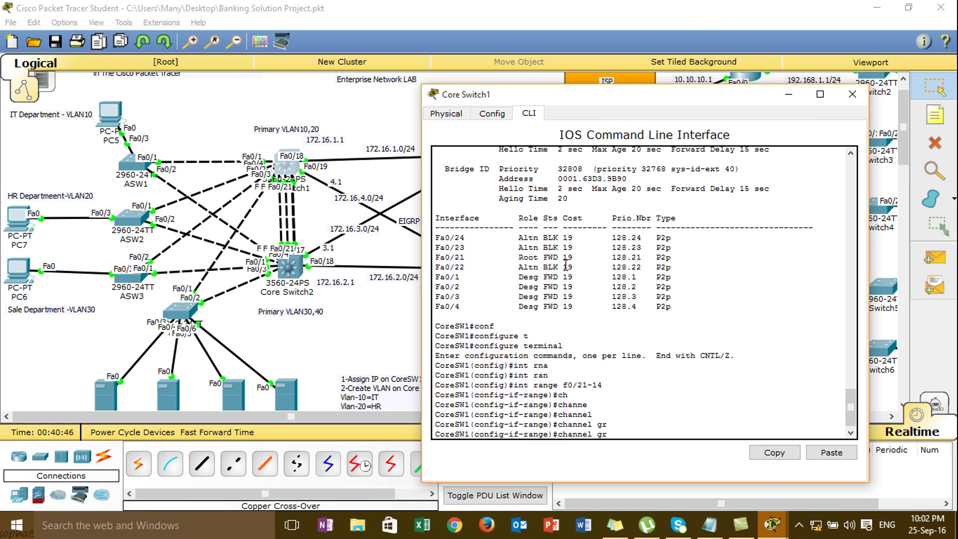
pyautogui.press('BackSpace')
pyautogui.press('BackSpace')
pyautogui.press('BackSpace')
pyautogui.press('BackSpace')
pyautogui.press('BackSpace')
pyautogui.press('BackSpace')
# Step: List the commands available in Core Switch1's interface range configuration mode to find the EtherChannel command
pyautogui.write('?')
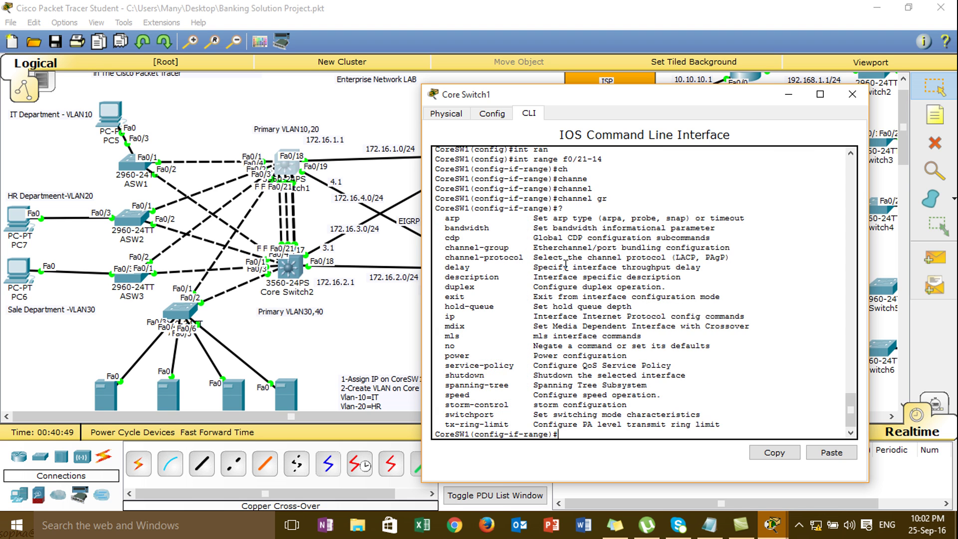
pyautogui.press('Return')
pyautogui.press('Return')
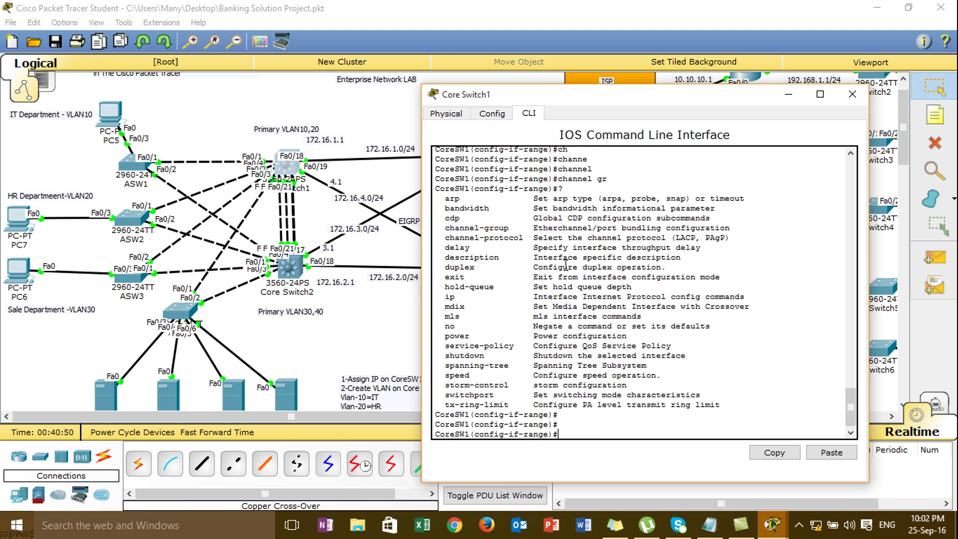
pyautogui.press('Return')
pyautogui.press('Return')
pyautogui.press('Return')
pyautogui.press('Return')
pyautogui.press('Return')
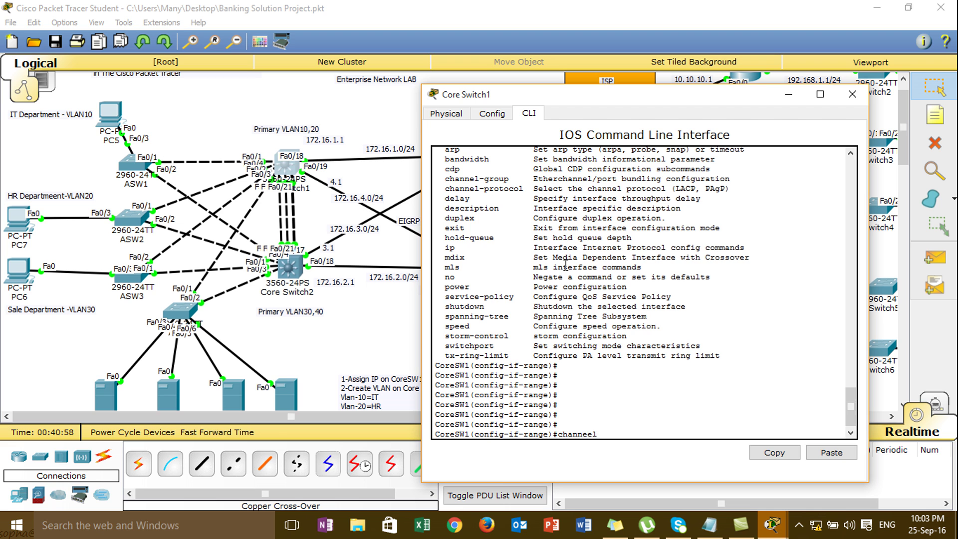
# Step: Assign the selected Core Switch1 interface range to channel group 1 with mode on
pyautogui.press('BackSpace')
pyautogui.write('l-gr')
pyautogui.press('Tab')
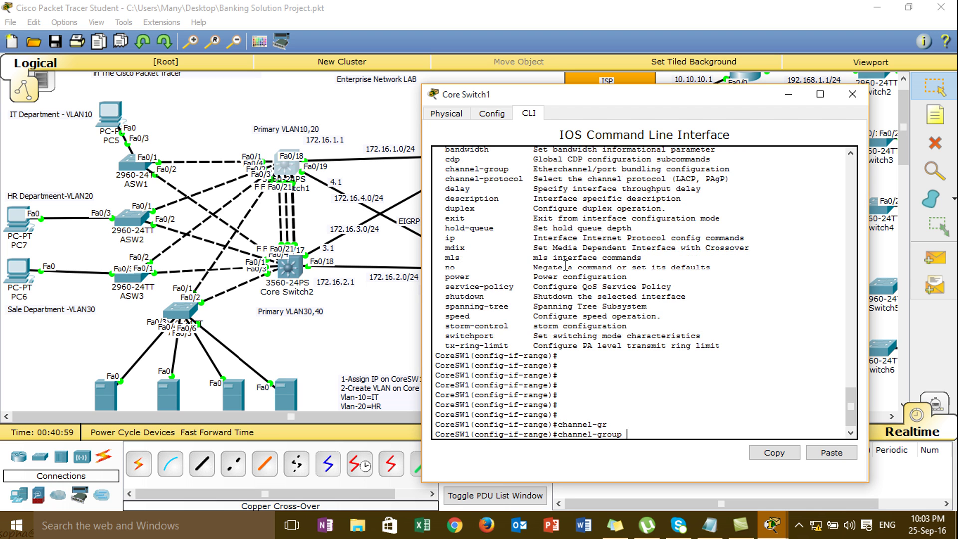
pyautogui.write('m')
pyautogui.press('Tab')
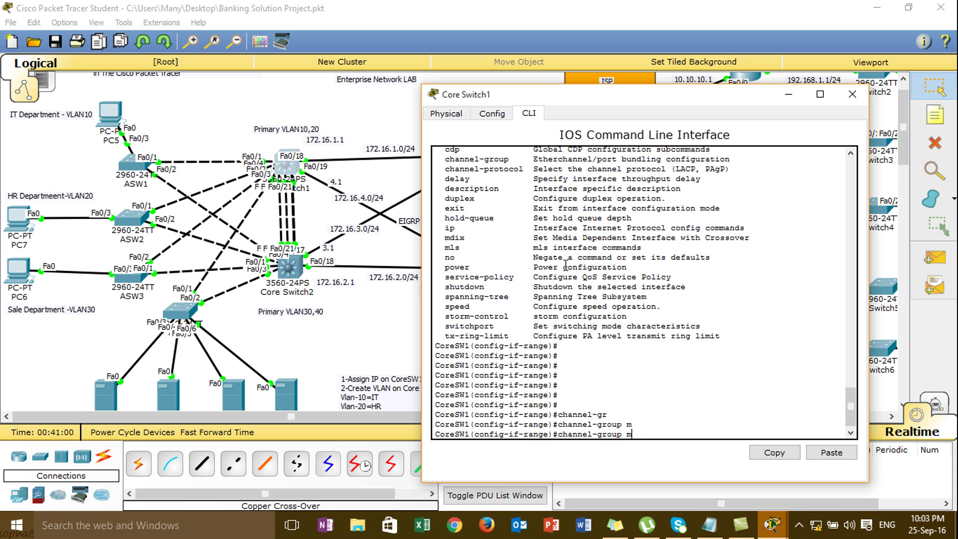
pyautogui.write('?')
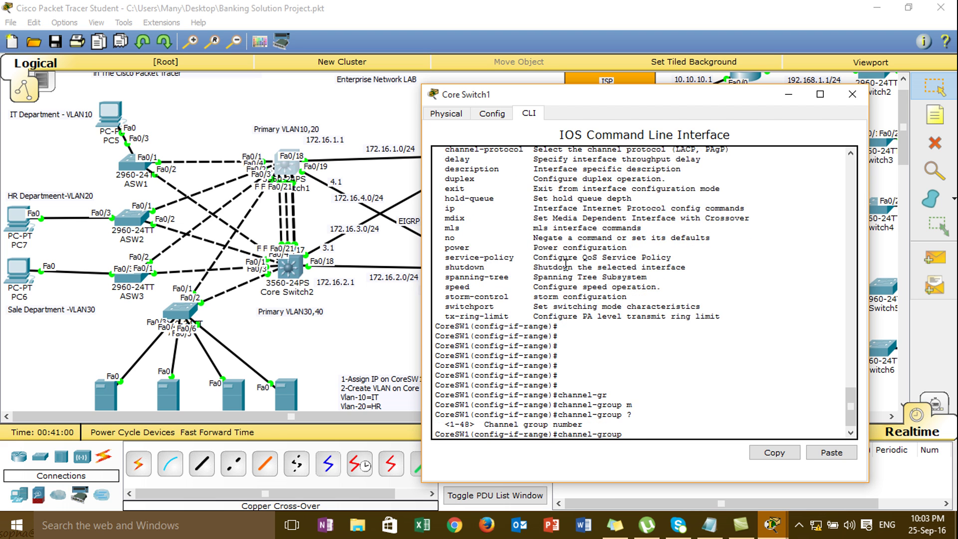
pyautogui.write('1 m')
pyautogui.press('Tab')
pyautogui.write('o')
pyautogui.press('Tab')
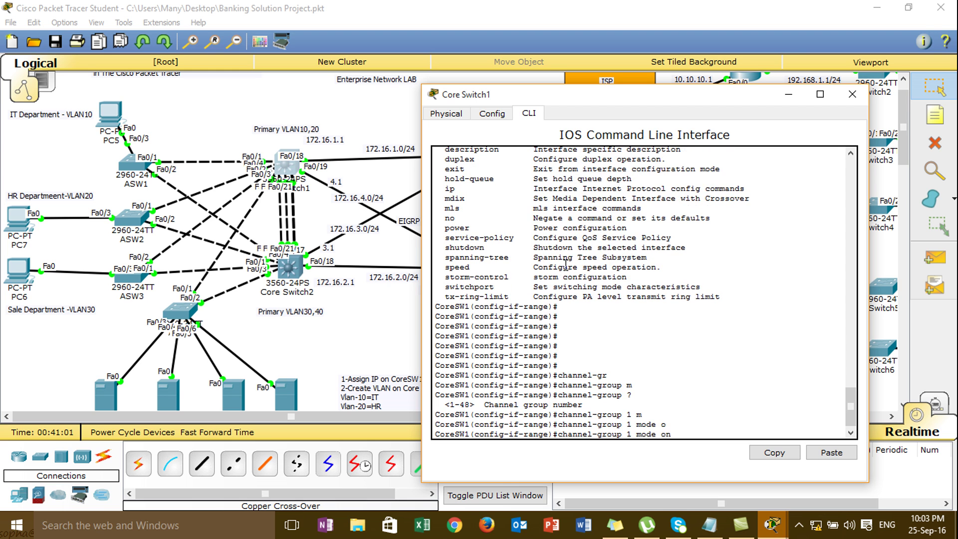
pyautogui.press('Return')
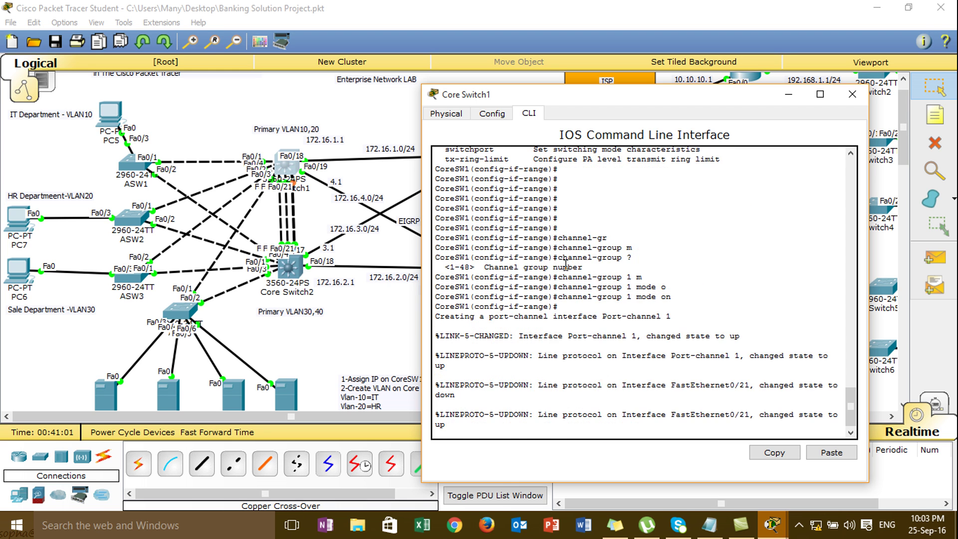
pyautogui.press('Return')
pyautogui.press('Return')
pyautogui.press('Return')
pyautogui.press('Return')
pyautogui.press('Return')
pyautogui.press('Return')
pyautogui.press('Return')
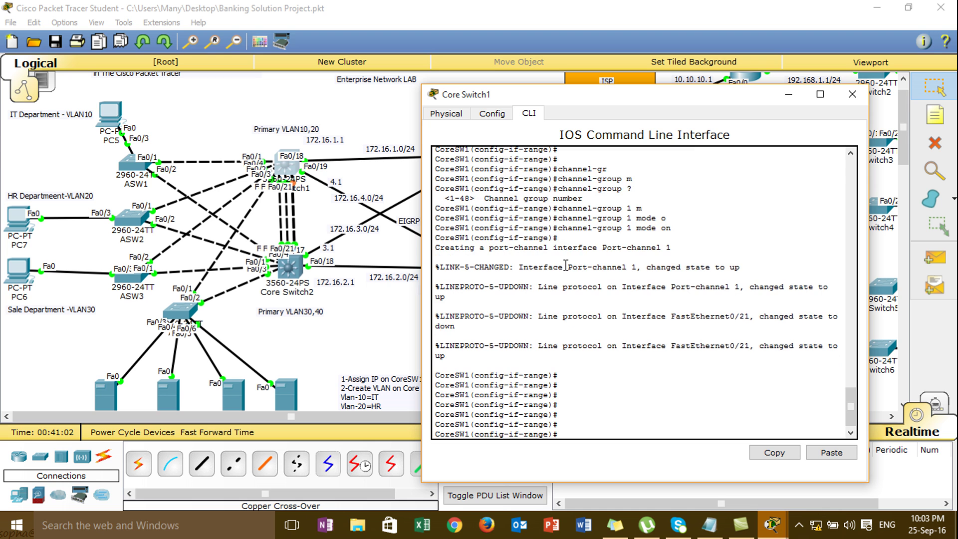
# Step: Set the trunk encapsulation of the selected Core Switch1 interfaces to dot1q
pyautogui.write('sw')
pyautogui.press('Tab')
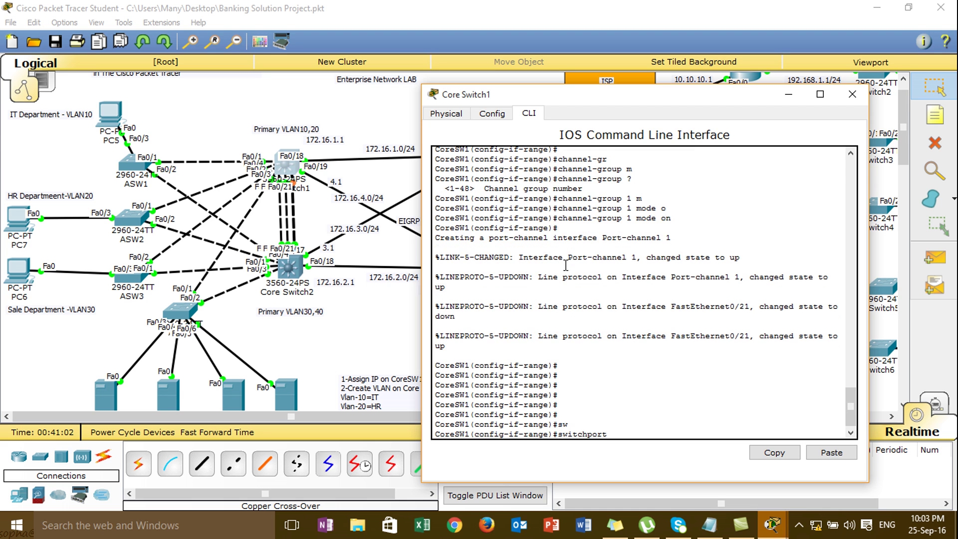
pyautogui.write('tr')
pyautogui.press('Tab')
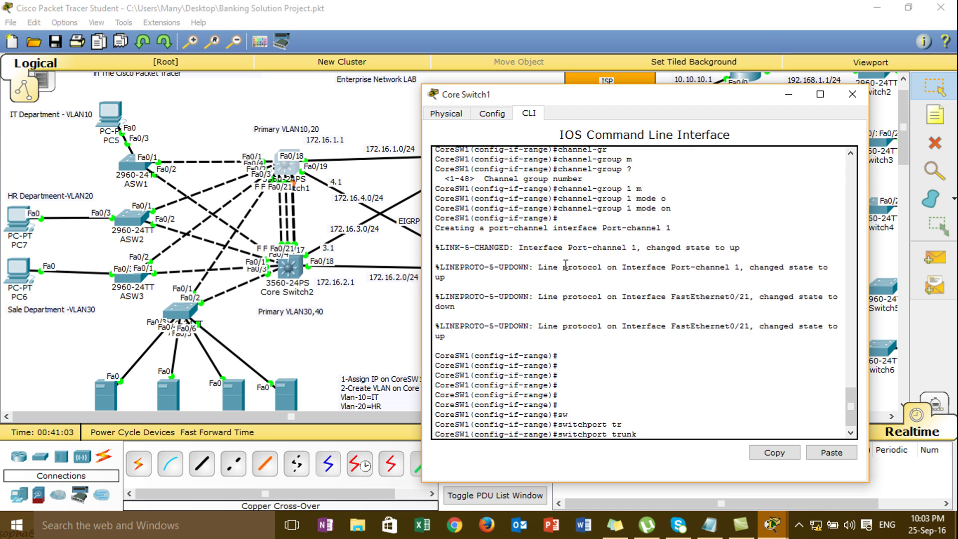
pyautogui.write('n')
pyautogui.press('Tab')
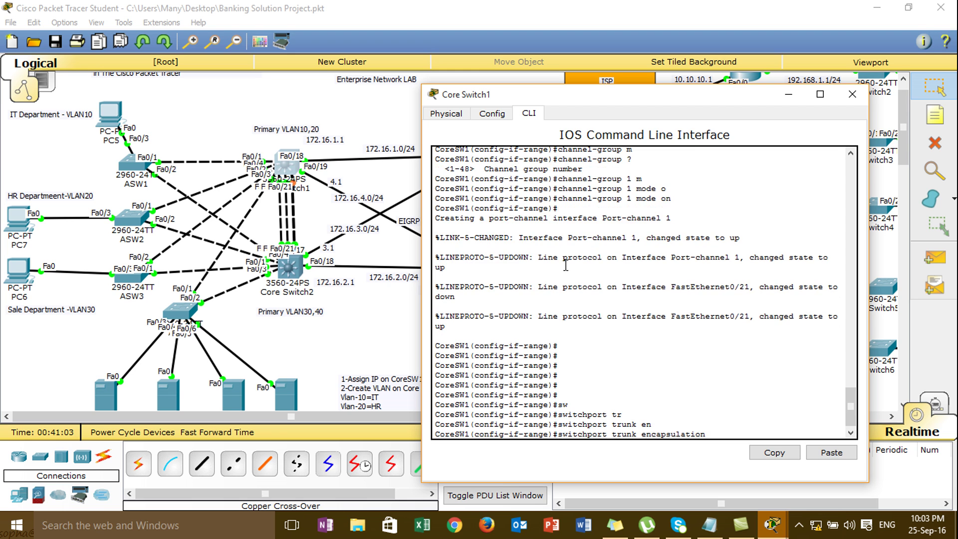
pyautogui.write('s')
pyautogui.press('Tab')
pyautogui.press('BackSpace')
pyautogui.write('dot1q')
pyautogui.press('Tab')
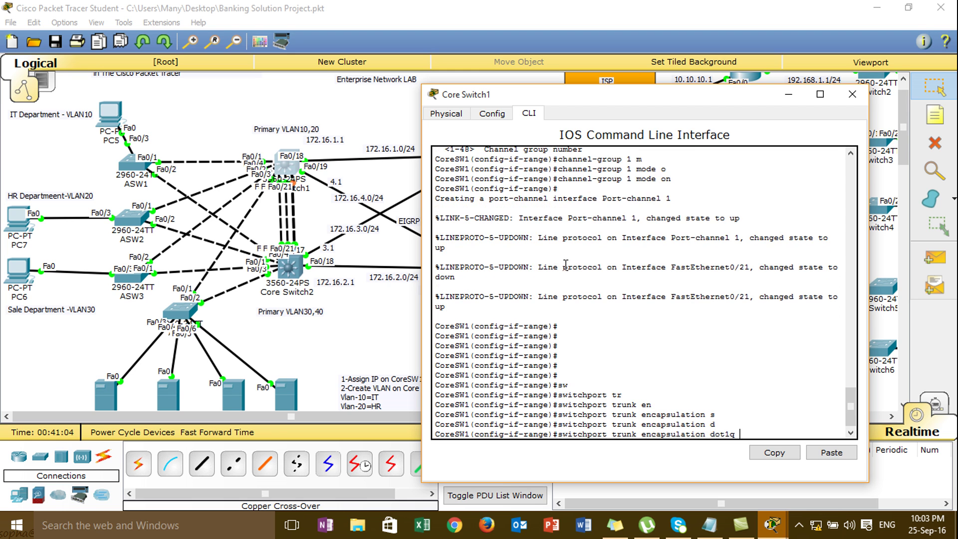
pyautogui.press('Return')
# Step: Set the selected Core Switch1 interfaces to switchport mode trunk
pyautogui.write('switchport m')
pyautogui.press('Tab')
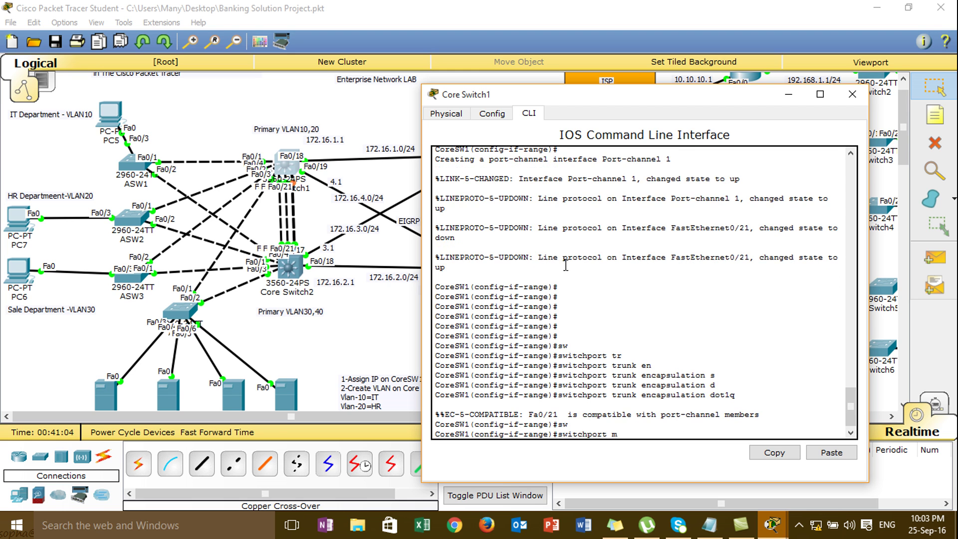
pyautogui.write('m')
pyautogui.press('Tab')
pyautogui.write('tr')
pyautogui.press('Tab')
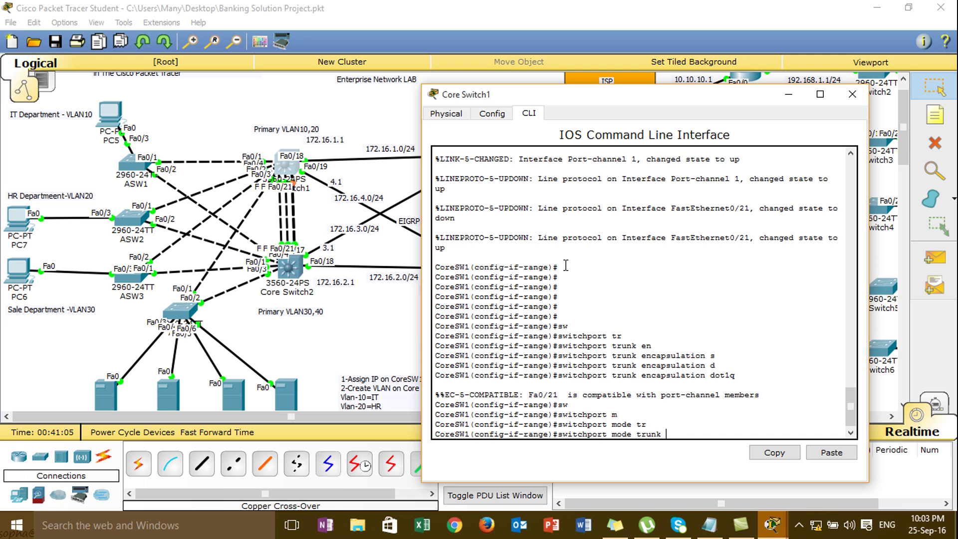
pyautogui.press('Return')
pyautogui.press('Return')
pyautogui.press('Return')
pyautogui.press('Return')
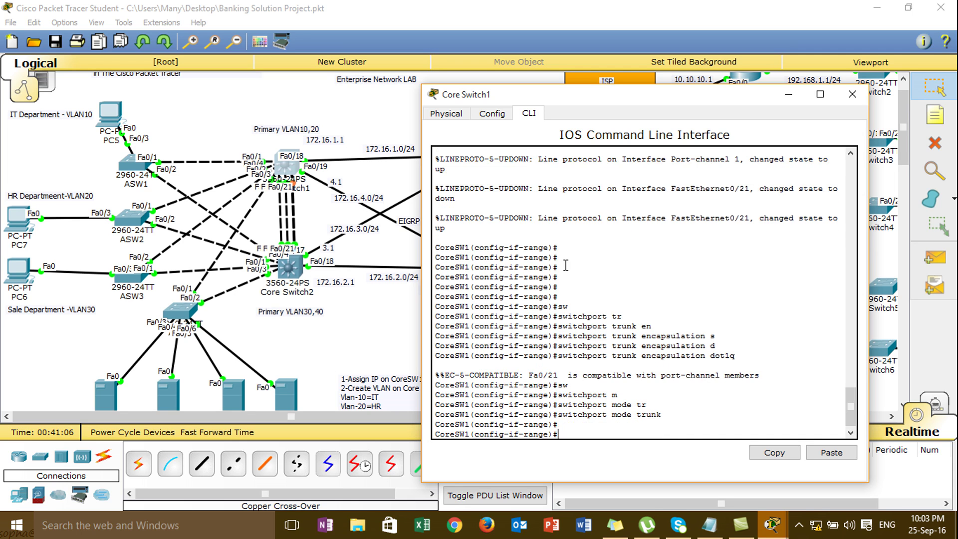
# Step: Open Core Switch2's command line beside the topology, leave the paged spanning-tree output and enter global configuration mode
pyautogui.click(339, 316)
pyautogui.click(288, 268)
pyautogui.moveTo(455, 94); pyautogui.dragTo(663, 81)
pyautogui.press('space')
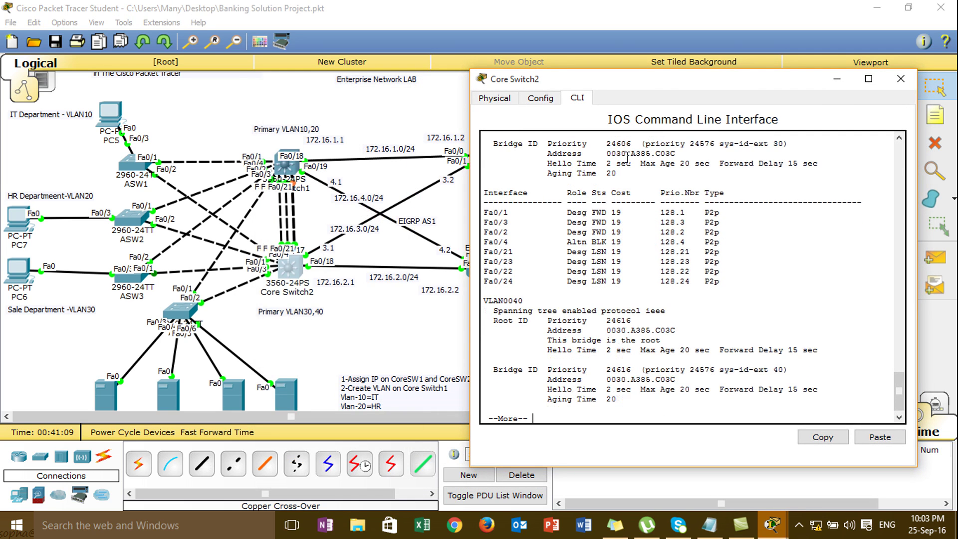
pyautogui.write('conf')
pyautogui.press('Tab')
pyautogui.write('t')
pyautogui.press('Tab')
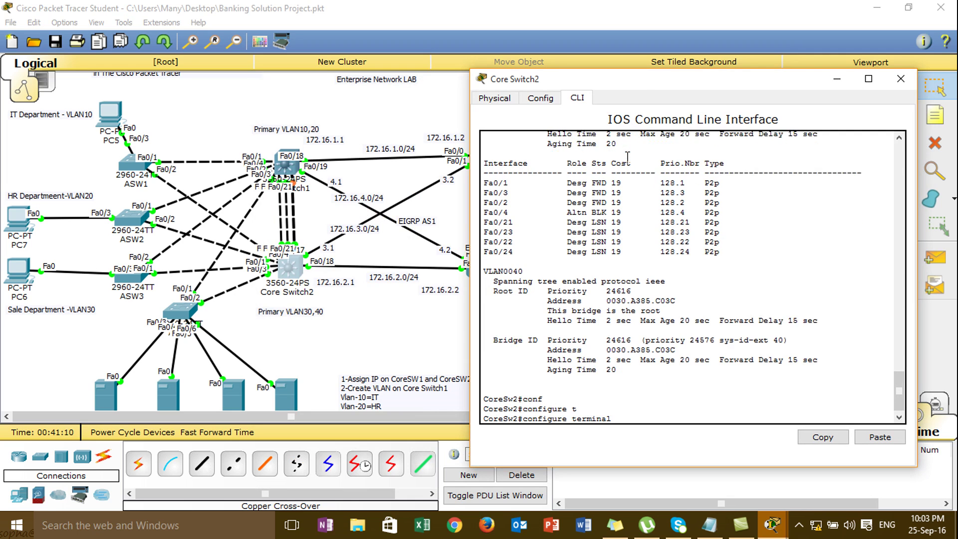
pyautogui.press('Return')
# Step: Select the interface range f0/21-24 for configuration on Core Switch2
pyautogui.write('int ran')
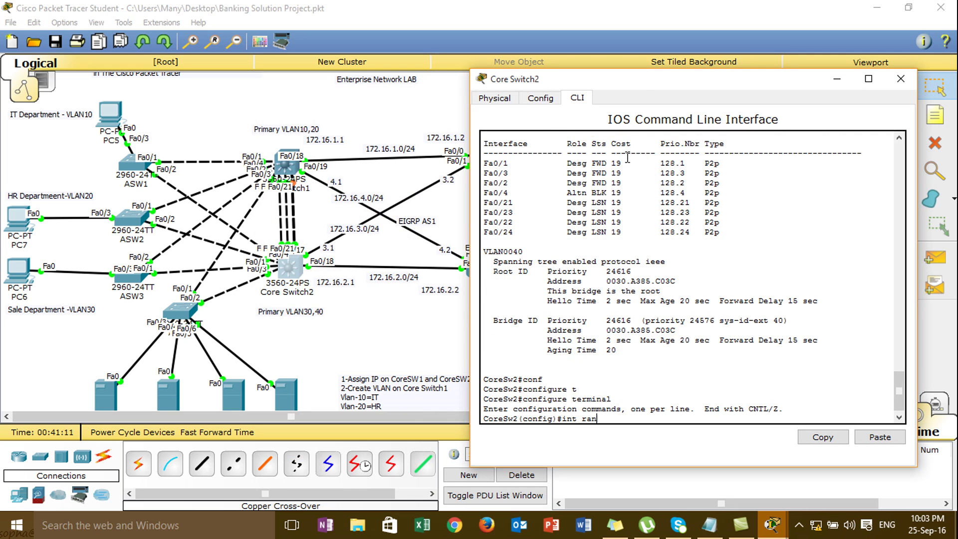
pyautogui.press('Tab')
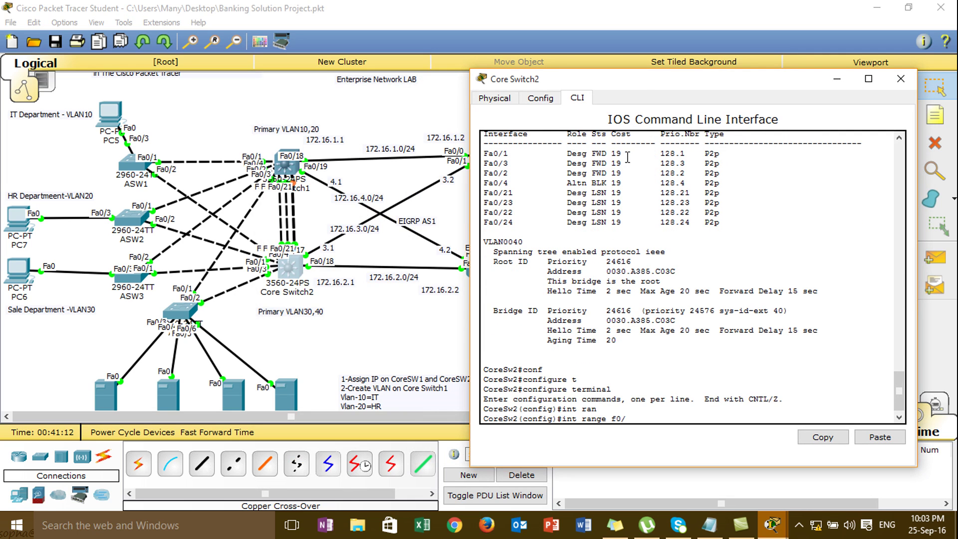
pyautogui.write('f0/21-24')
pyautogui.press('Return')
# Step: Assign Core Switch2's selected interfaces to channel group 1 with mode on
pyautogui.write('s')
pyautogui.press('BackSpace')
pyautogui.write('channe')
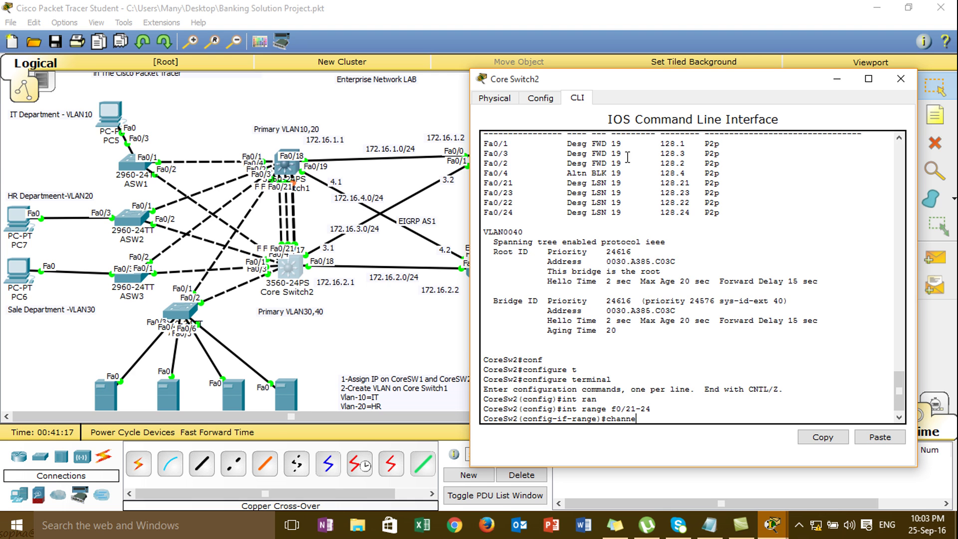
pyautogui.write('i-gr')
pyautogui.press('Tab')
pyautogui.press('BackSpace')
pyautogui.press('BackSpace')
pyautogui.press('BackSpace')
pyautogui.press('BackSpace')
pyautogui.press('BackSpace')
pyautogui.press('BackSpace')
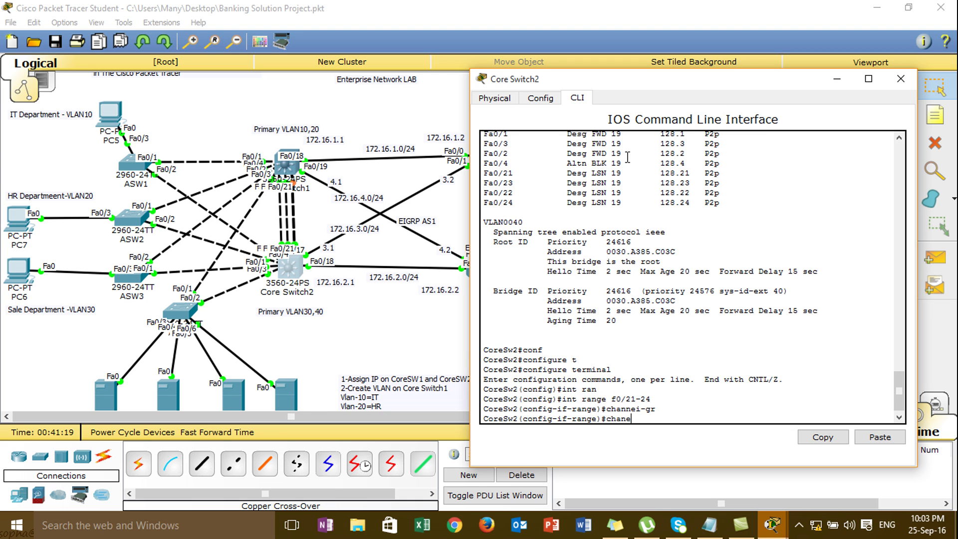
pyautogui.write('nel-gr')
pyautogui.press('Tab')
pyautogui.write('1 m')
pyautogui.press('Tab')
pyautogui.write('o')
pyautogui.press('Tab')
pyautogui.press('Return')
pyautogui.press('Return')
pyautogui.press('Return')
pyautogui.press('Return')
pyautogui.press('Return')
pyautogui.press('Return')
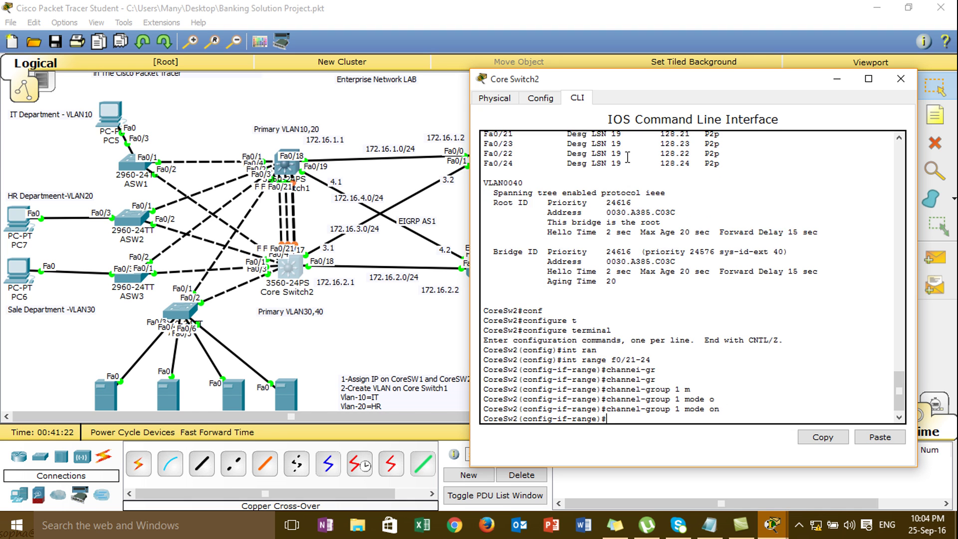
pyautogui.press('Return')
pyautogui.press('Return')
pyautogui.press('Return')
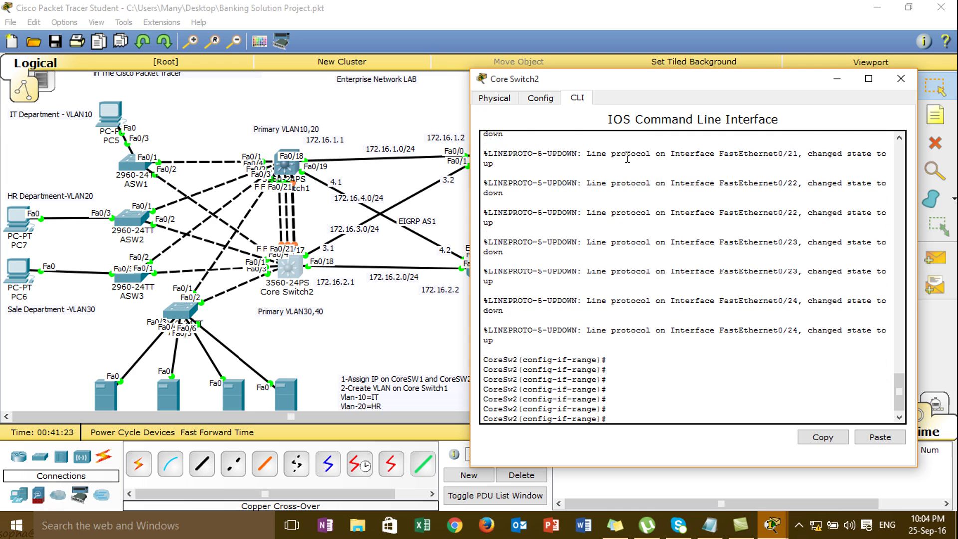
# Step: Leave configuration mode on Core Switch2 and display its EtherChannel channel-group listing
pyautogui.write('end')
pyautogui.press('Return')
pyautogui.press('Return')
pyautogui.press('Return')
pyautogui.write('sh')
pyautogui.press('Tab')
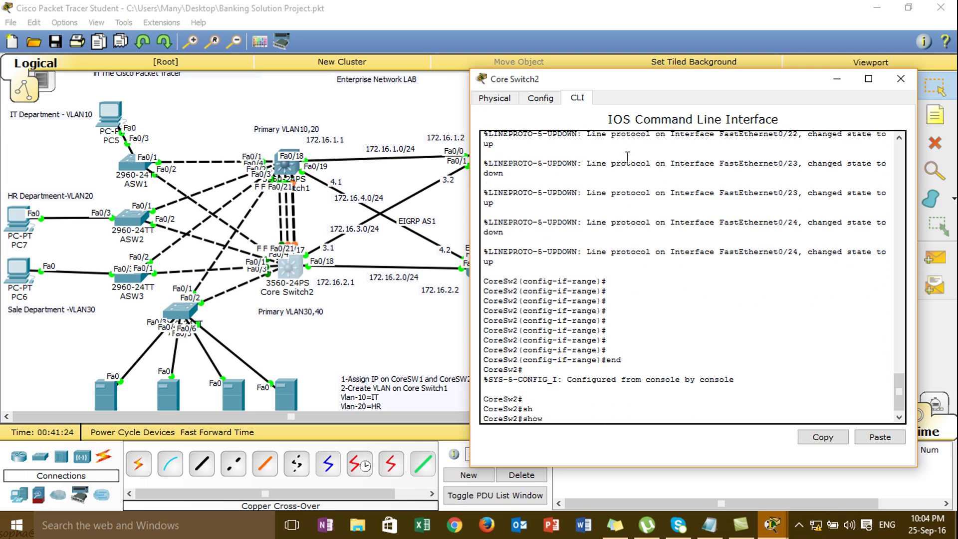
pyautogui.write('e')
pyautogui.press('Tab')
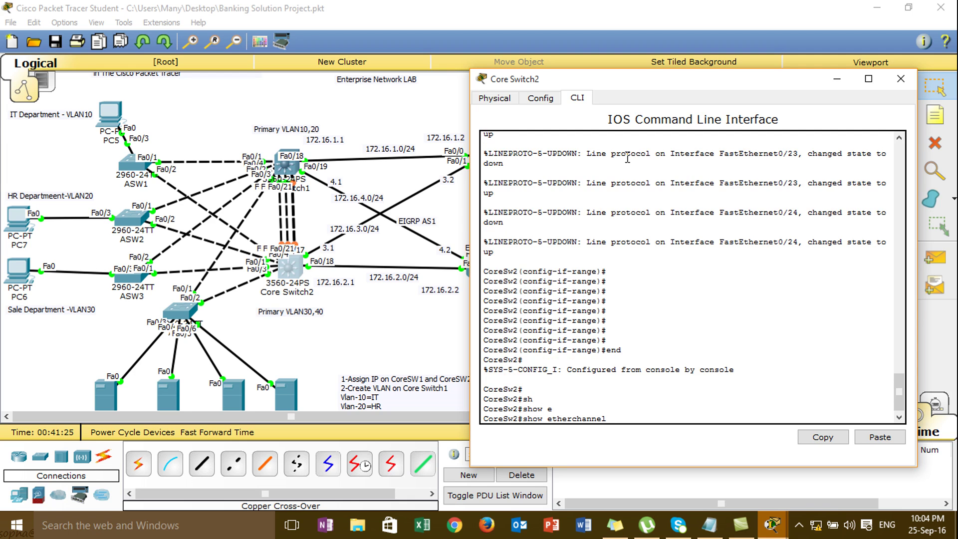
pyautogui.press('Return')
# Step: Display the EtherChannel summary on Core Switch2
pyautogui.press('Up')
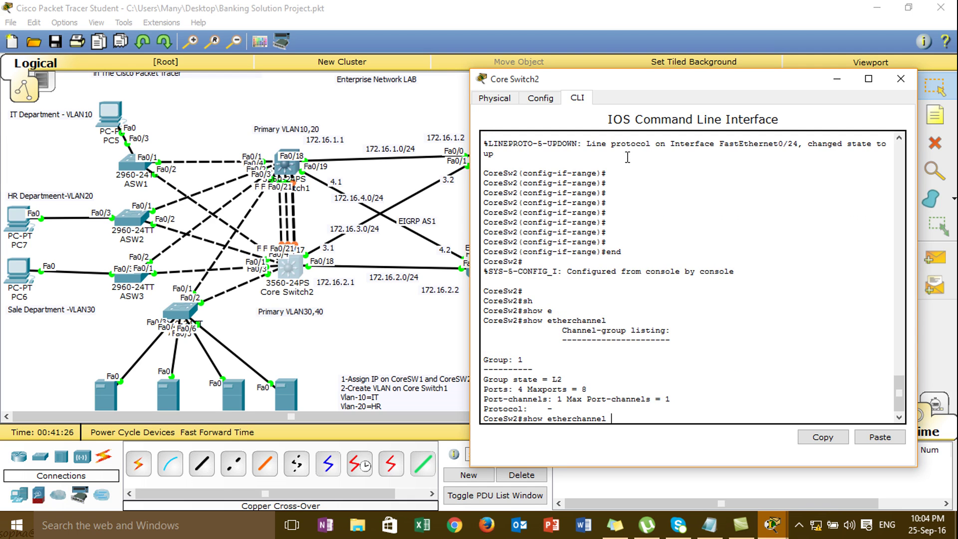
pyautogui.write('s')
pyautogui.press('Tab')
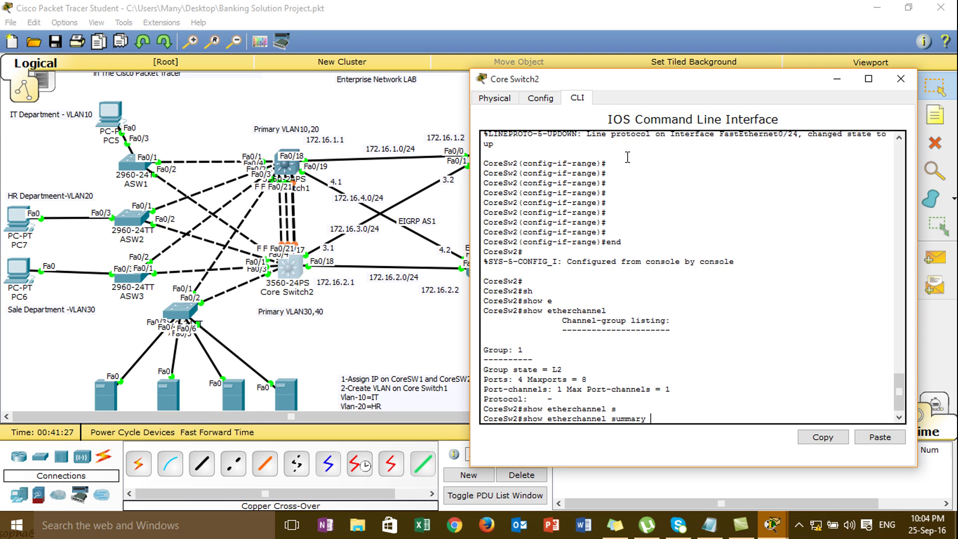
pyautogui.press('Return')
pyautogui.press('Return')
pyautogui.press('Return')
pyautogui.press('Return')
pyautogui.press('Return')
pyautogui.press('Return')
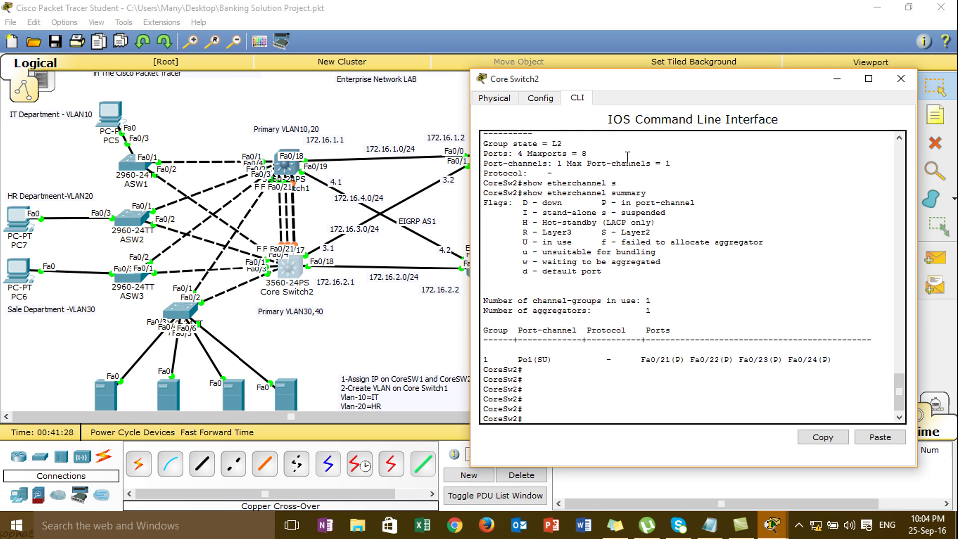
# Step: Examine the group 1 row of the EtherChannel summary for its port-channel state and member ports
pyautogui.doubleClick(524, 359)
pyautogui.moveTo(485, 359); pyautogui.dragTo(701, 358)
pyautogui.doubleClick(703, 359)
pyautogui.click(760, 363)
pyautogui.moveTo(760, 363); pyautogui.dragTo(837, 360)
pyautogui.click(602, 368)
pyautogui.press('Return')
pyautogui.press('Return')
pyautogui.press('Return')
pyautogui.press('Return')
# Step: Return to the topology and review the numbered lab task list, including the HSRP virtual IP addresses
pyautogui.click(412, 331)
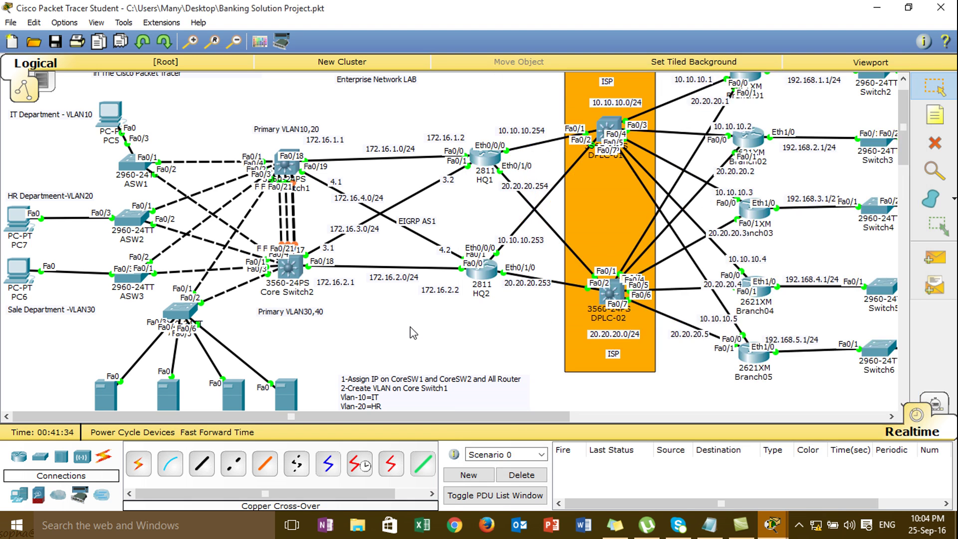
pyautogui.moveTo(916, 131); pyautogui.dragTo(917, 172)
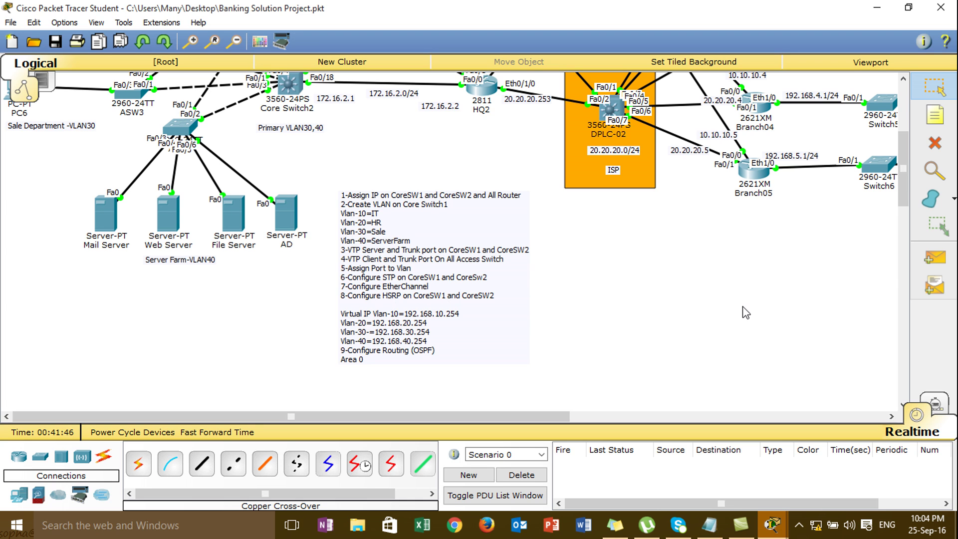
pyautogui.moveTo(905, 202); pyautogui.dragTo(904, 162)
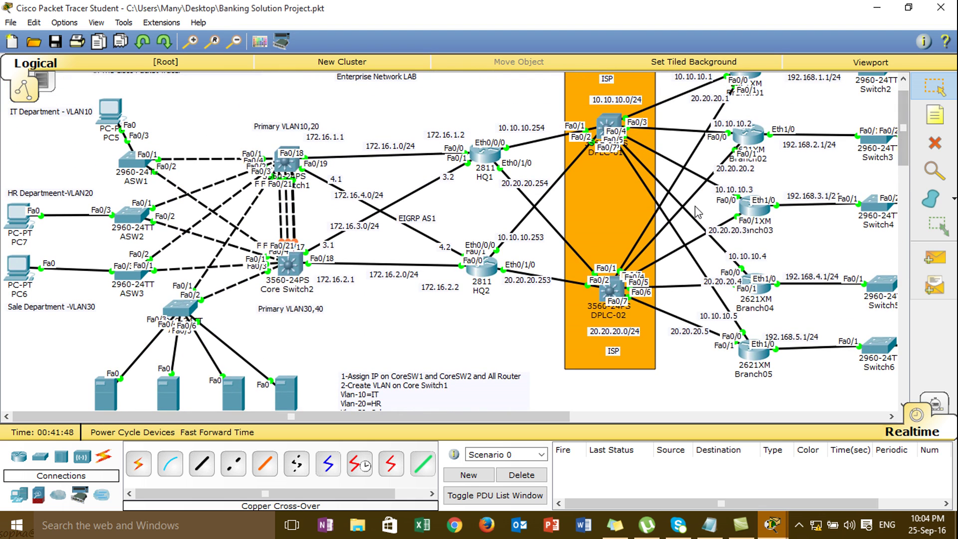
# Step: Reopen Core Switch1's command line and exit interface range configuration to global configuration mode
pyautogui.click(283, 166)
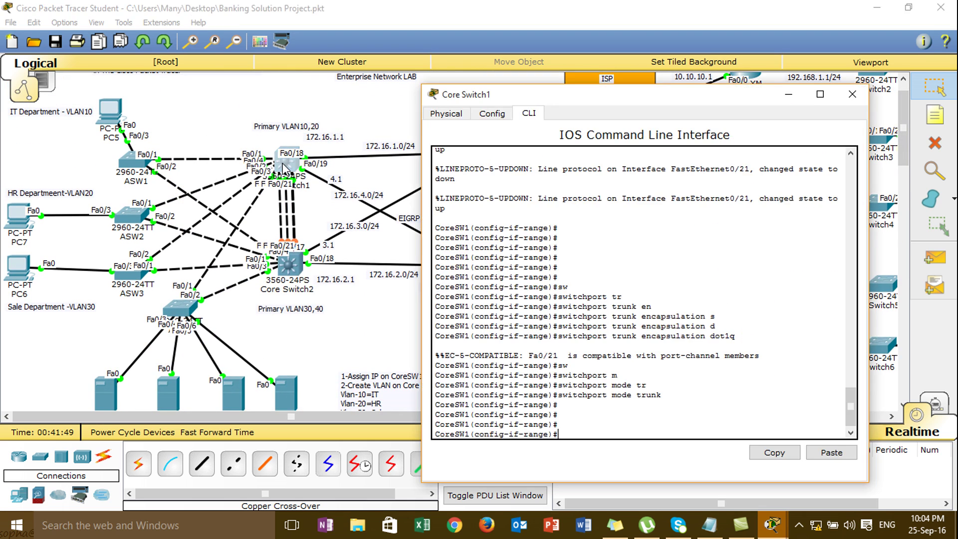
pyautogui.write('exit')
pyautogui.press('Return')
pyautogui.press('Return')
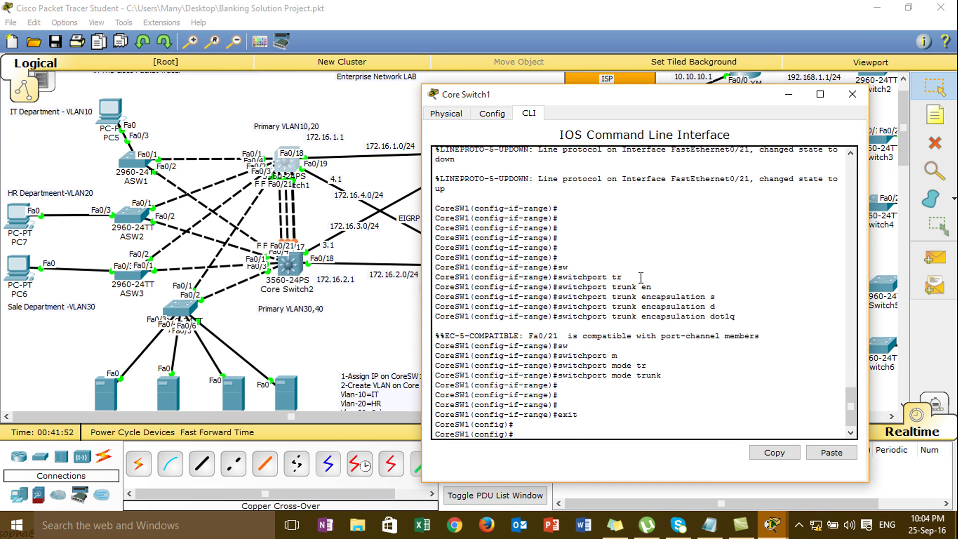
# Step: Assign 192.168.10.1 255.255.255.0 to the VLAN 10 interface on Core Switch1 and enable the interface
pyautogui.write('int vla')
pyautogui.press('Tab')
pyautogui.write('10')
pyautogui.press('Return')
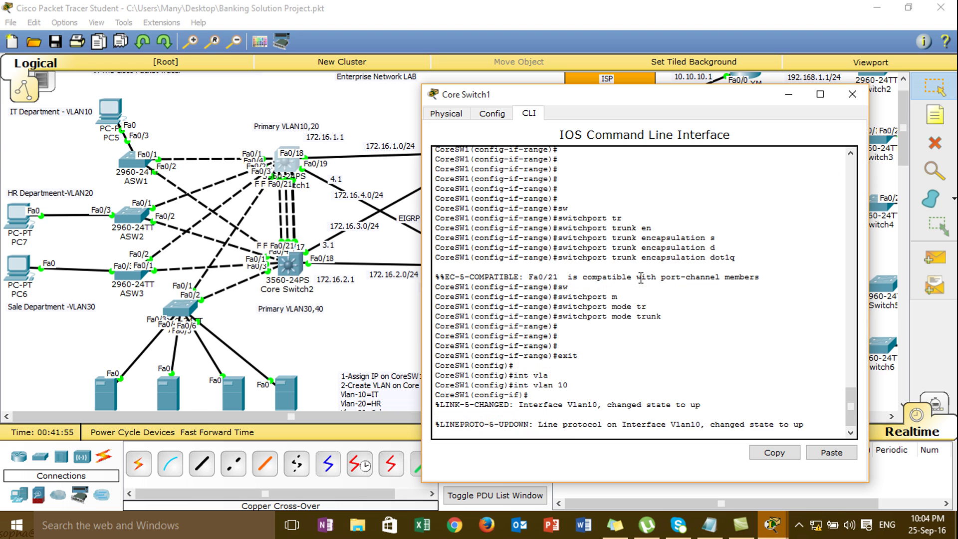
pyautogui.write('ip add')
pyautogui.press('Tab')
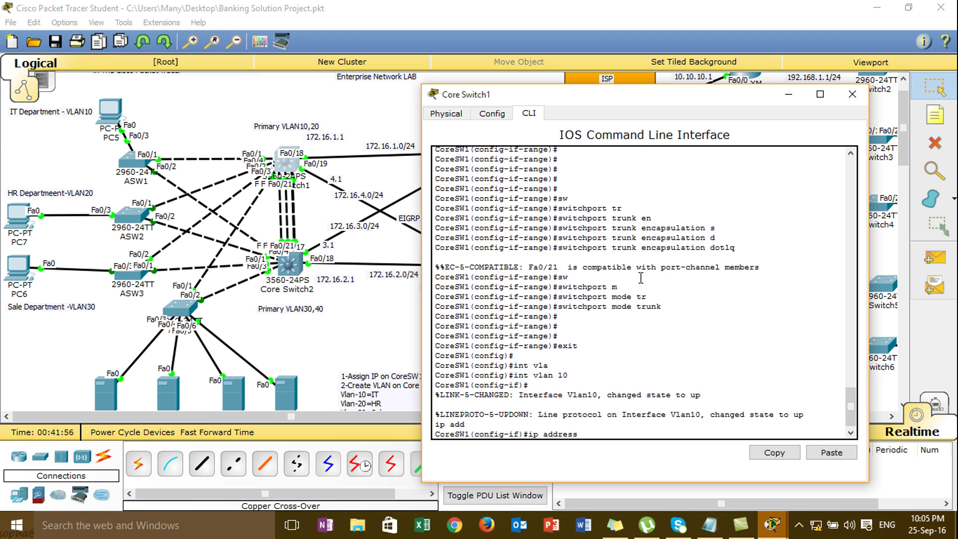
pyautogui.write('192.168.10.1 255.255.255.0')
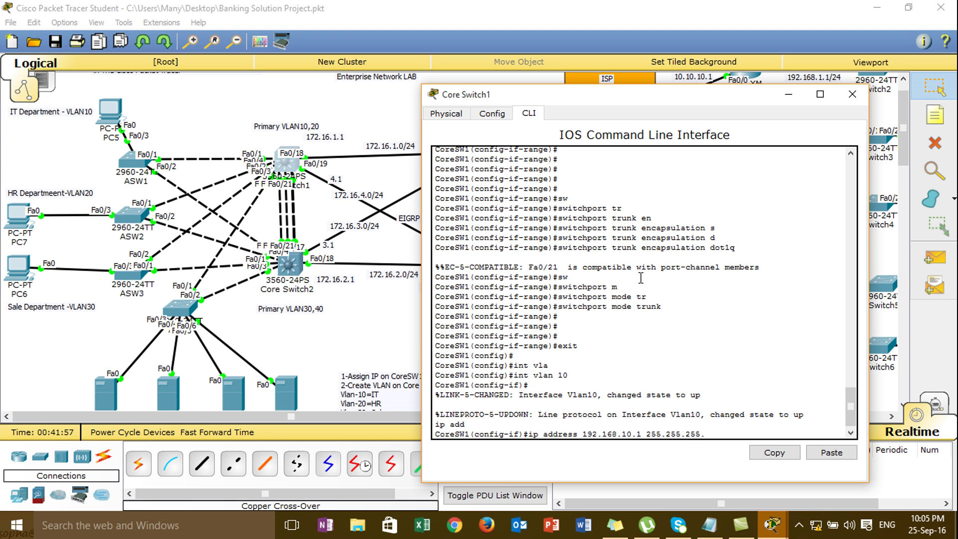
pyautogui.press('Return')
pyautogui.write('no shutdown')
pyautogui.press('Tab')
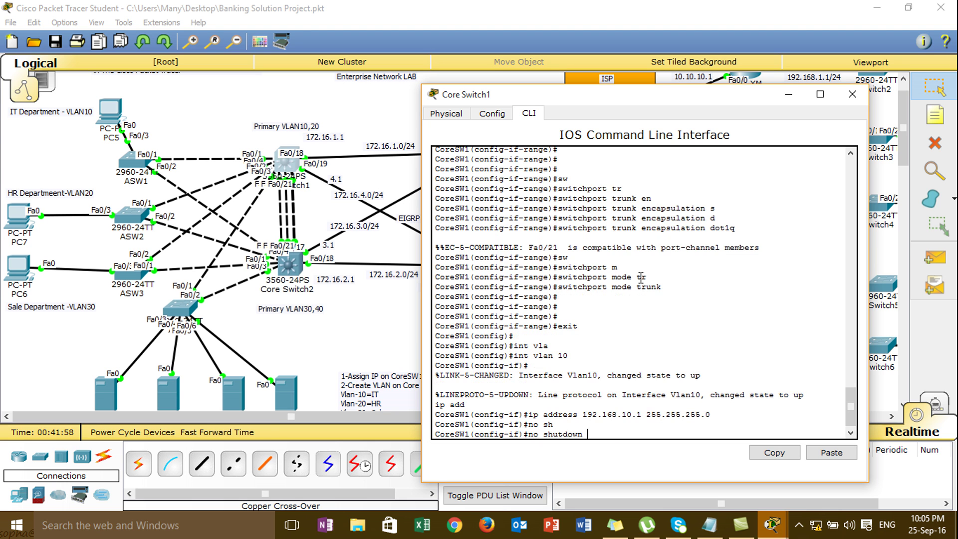
pyautogui.press('Return')
# Step: Check PC5's static IP configuration, and return to Core Switch1's command line
pyautogui.write('in')
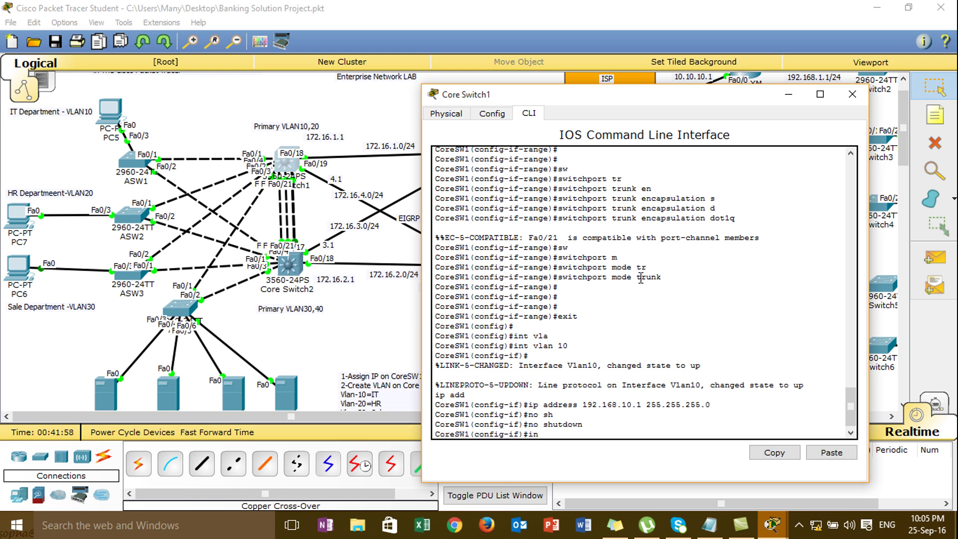
pyautogui.write('t')
pyautogui.click(115, 110)
pyautogui.click(376, 112)
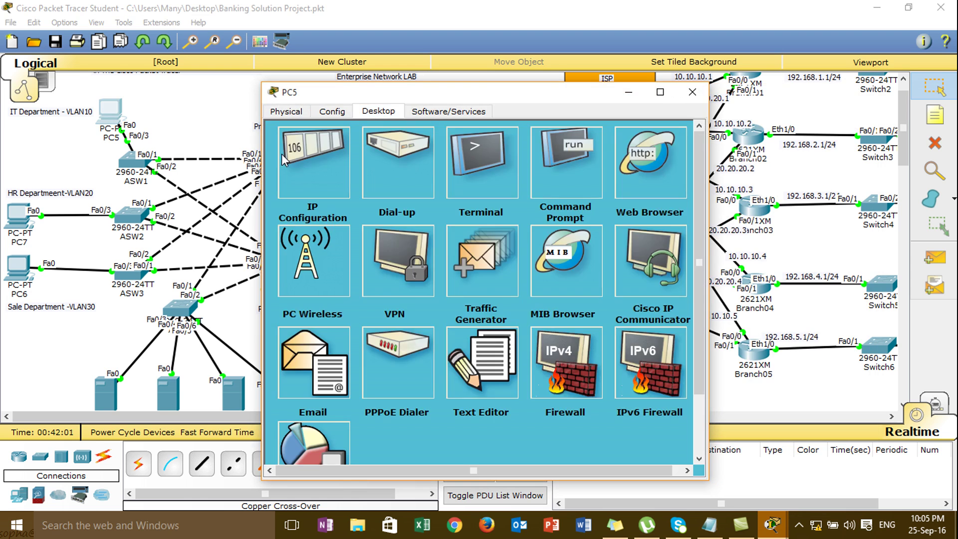
pyautogui.click(285, 160)
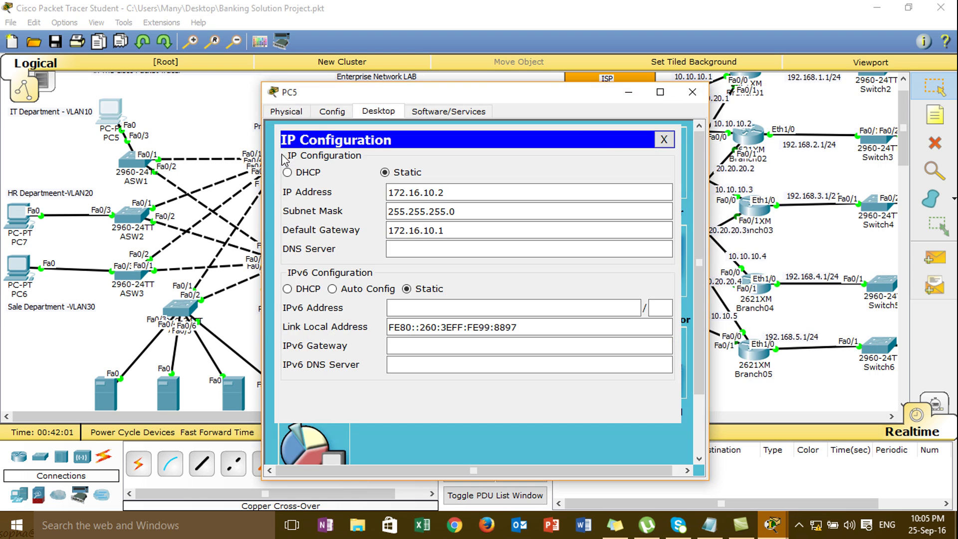
pyautogui.click(666, 141)
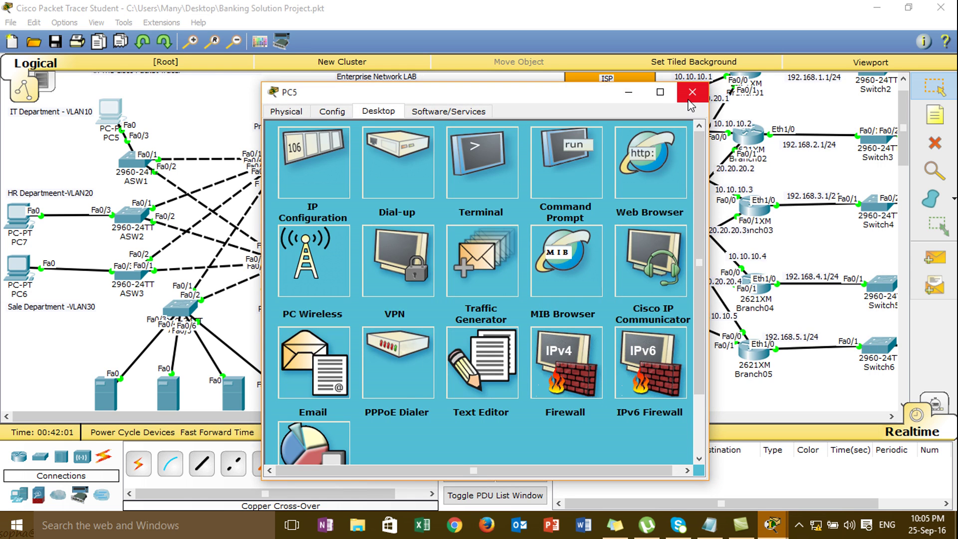
pyautogui.click(689, 100)
pyautogui.click(293, 168)
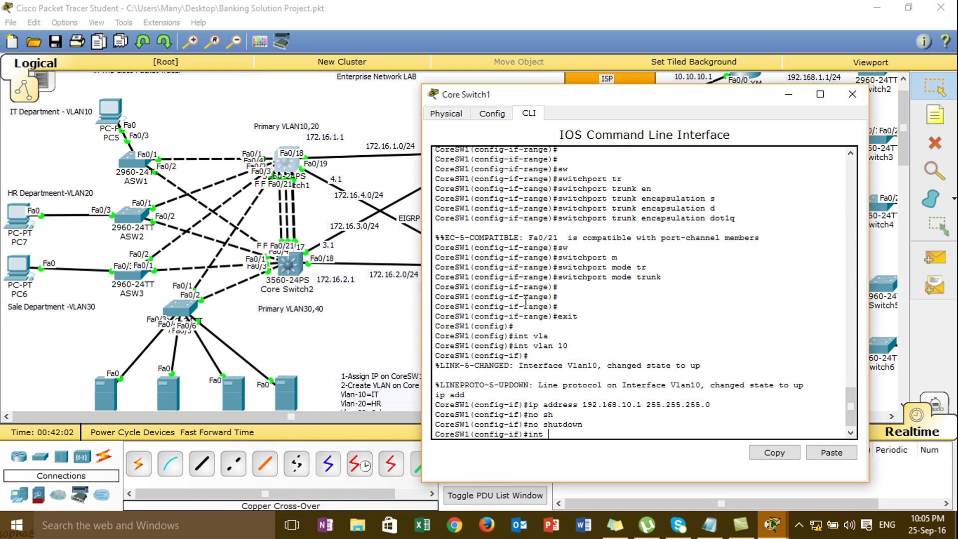
pyautogui.press('Return')
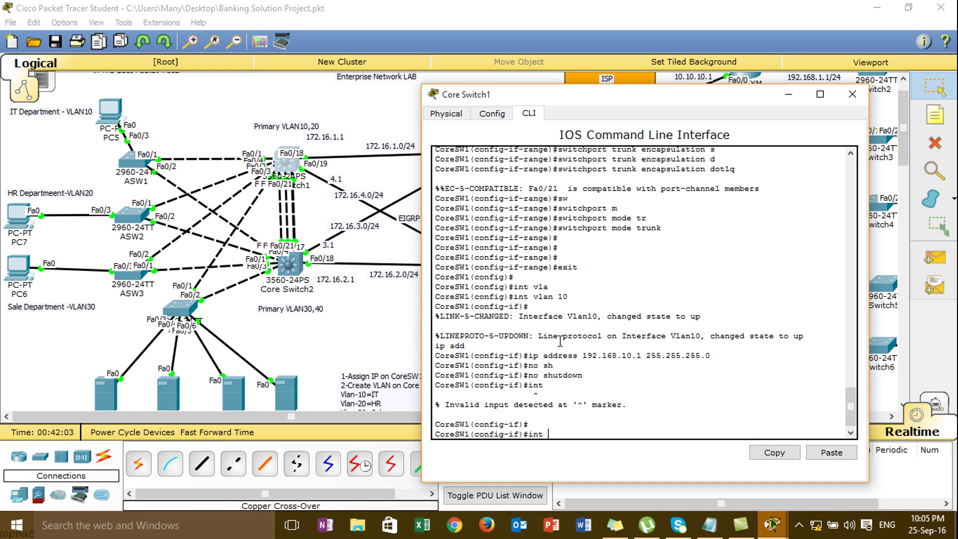
pyautogui.press('Tab')
pyautogui.write('a')
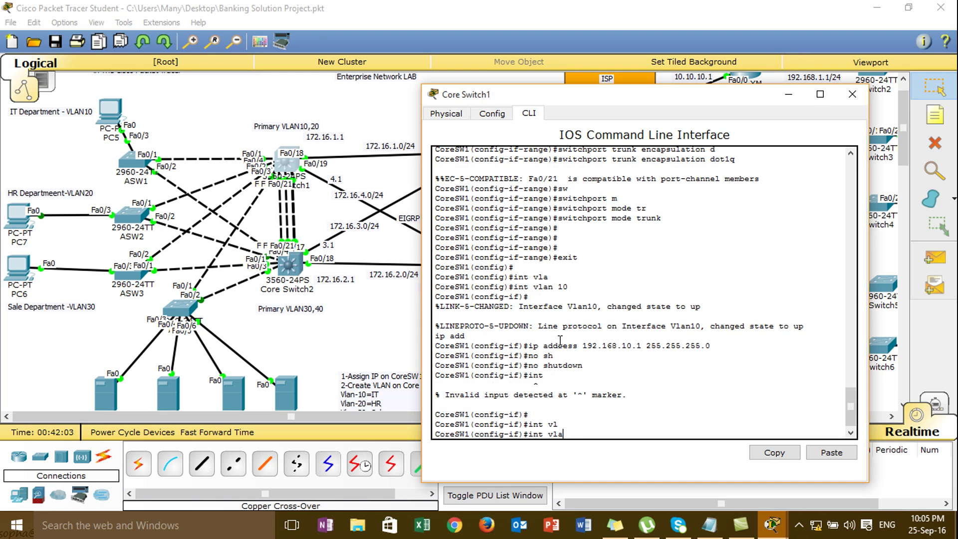
pyautogui.press('Tab')
pyautogui.press('BackSpace')
pyautogui.press('BackSpace')
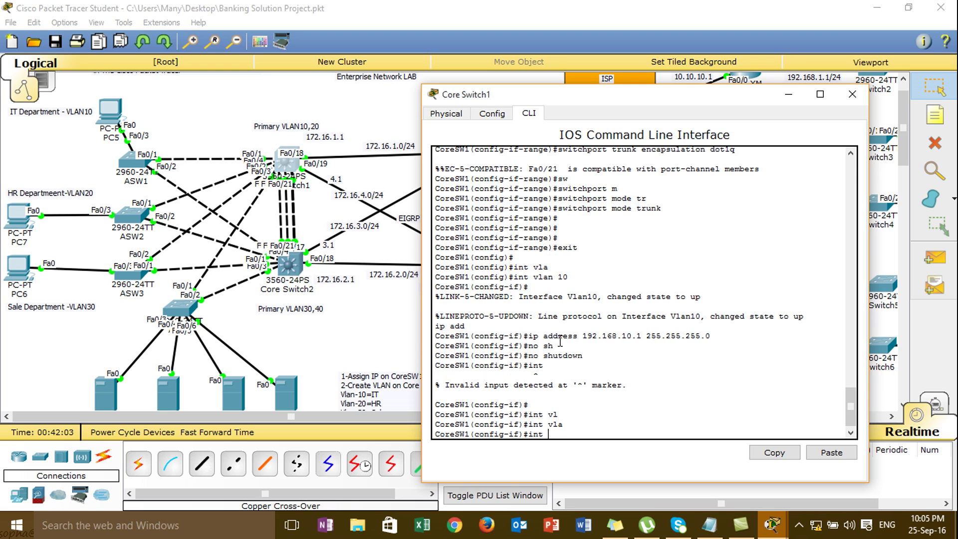
pyautogui.press('BackSpace')
pyautogui.press('BackSpace')
pyautogui.press('BackSpace')
pyautogui.press('BackSpace')
# Step: Exit VLAN 10 configuration on Core Switch1, and bring up the VLAN 20 interface with address 192.168.20.1 255.255.255.0
pyautogui.write('exit')
pyautogui.press('Return')
pyautogui.write('int vl')
pyautogui.press('Tab')
pyautogui.write('an 20')
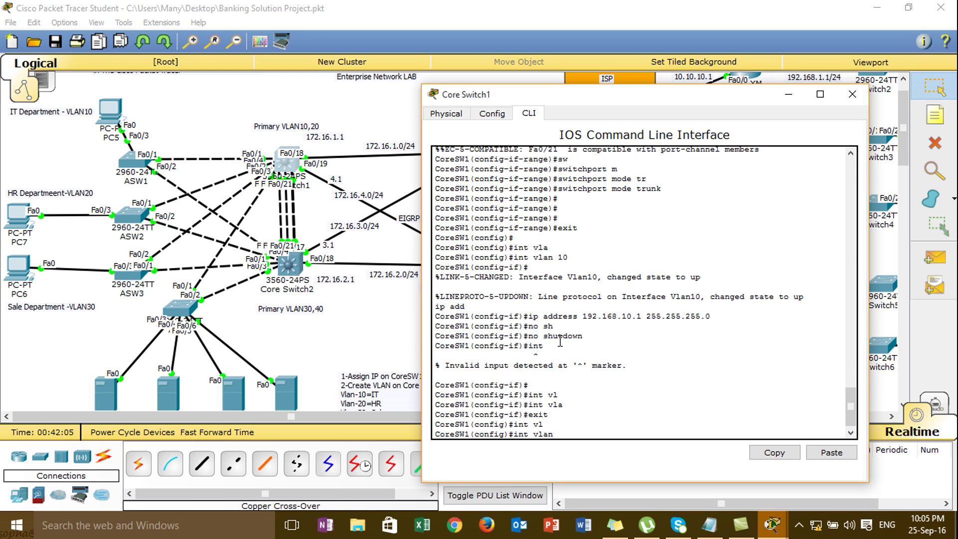
pyautogui.press('Return')
pyautogui.write('ip add')
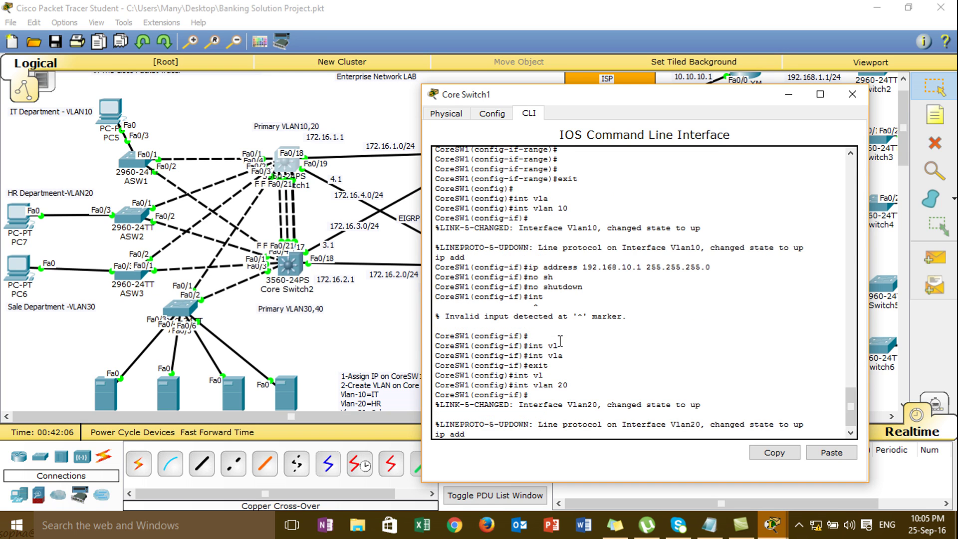
pyautogui.press('Tab')
pyautogui.write('192.168.')
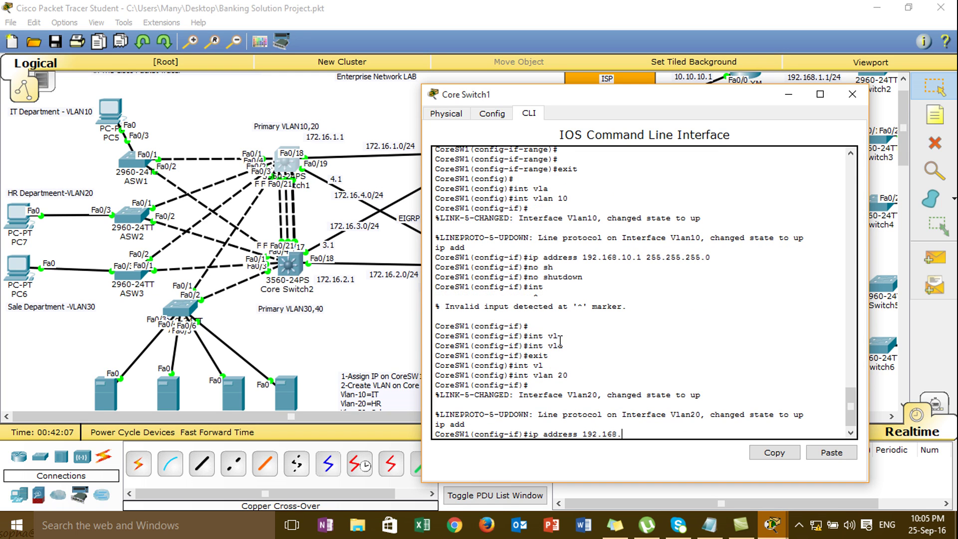
pyautogui.write('20.1 255.255.255.0')
pyautogui.press('Return')
pyautogui.write('no shutdown')
pyautogui.press('Return')
pyautogui.write('exit')
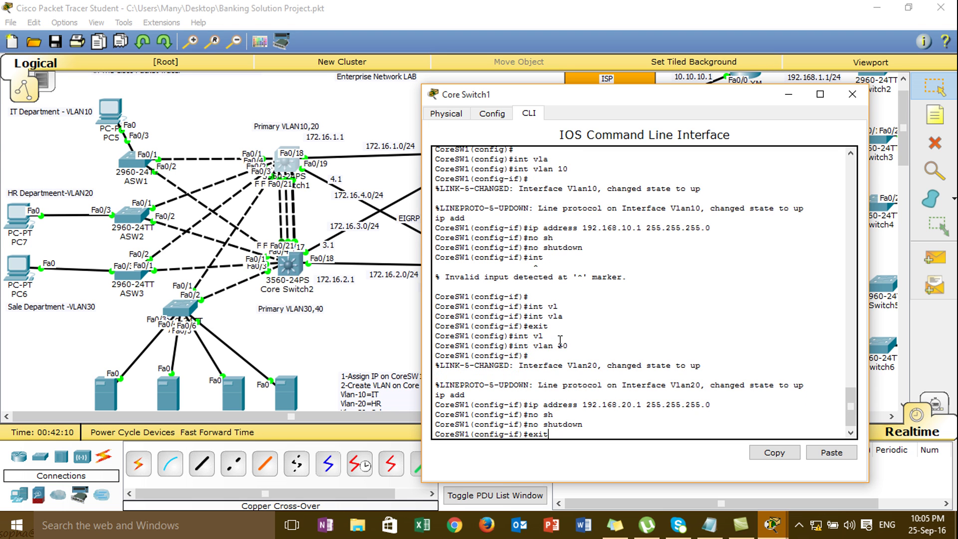
pyautogui.press('Return')
# Step: Configure Core Switch1's VLAN 30 interface with address 192.168.30.1 255.255.255.0, enable it, and return to global configuration mode
pyautogui.write('int vl')
pyautogui.press('Tab')
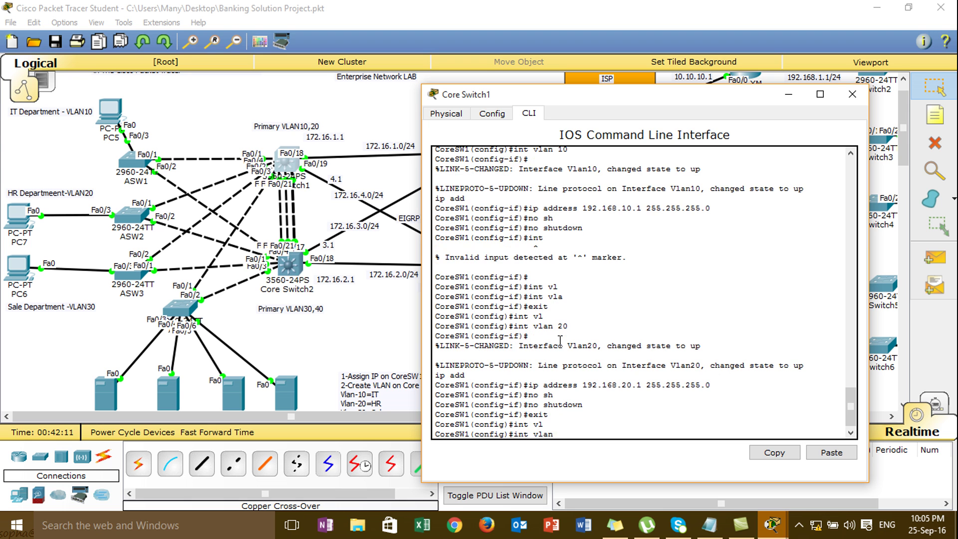
pyautogui.write('30')
pyautogui.press('Return')
pyautogui.write('ip add')
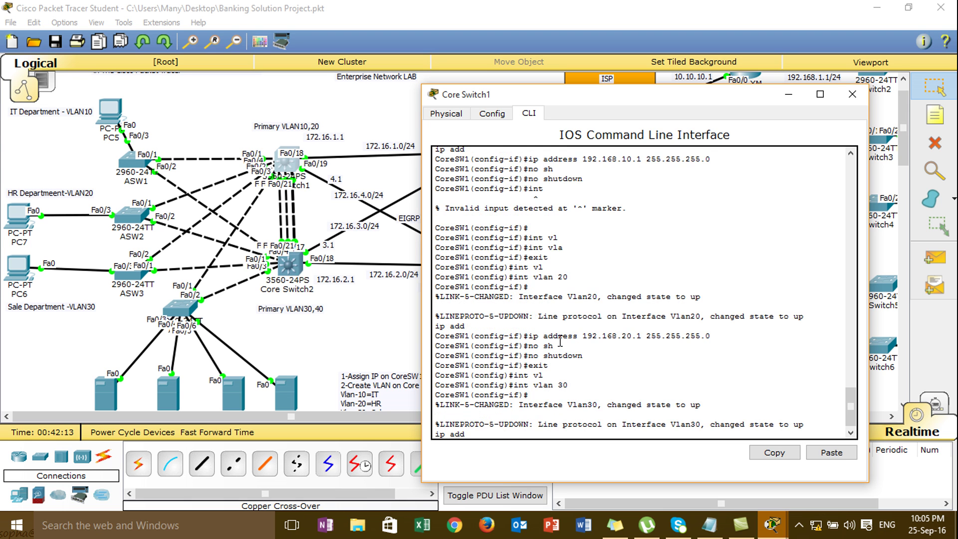
pyautogui.press('Tab')
pyautogui.write('192')
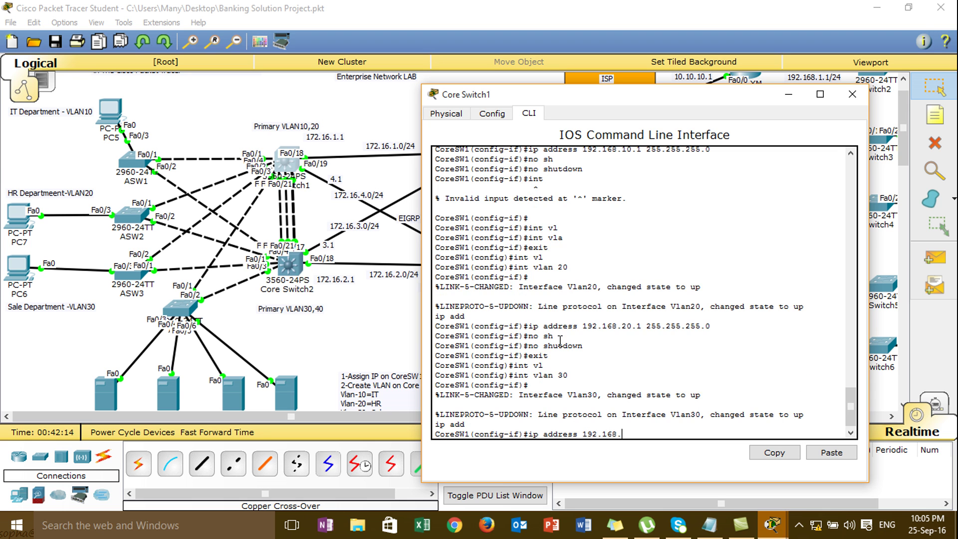
pyautogui.write('.168.30.1 255.255.255.0')
pyautogui.press('Return')
pyautogui.write('no sh')
pyautogui.press('Tab')
pyautogui.press('Return')
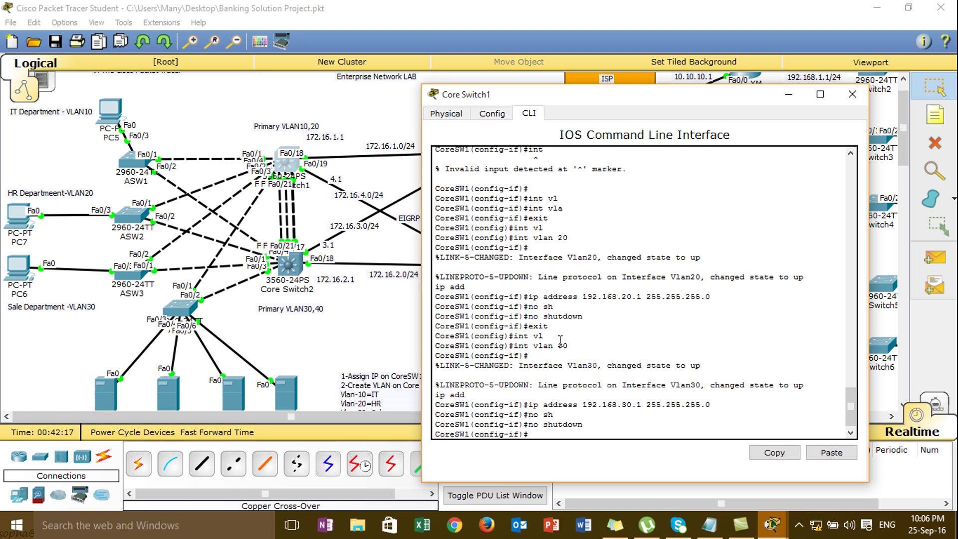
pyautogui.write('exit')
pyautogui.press('Return')
# Step: Configure Core Switch1's VLAN 40 interface with address 192.168.40.1 255.255.255.0 and enable it
pyautogui.write('int vl')
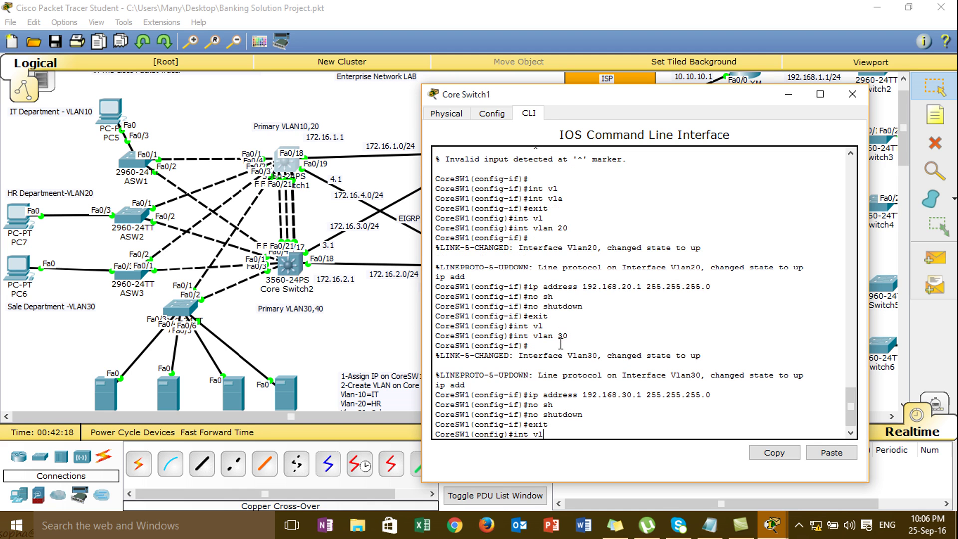
pyautogui.press('Tab')
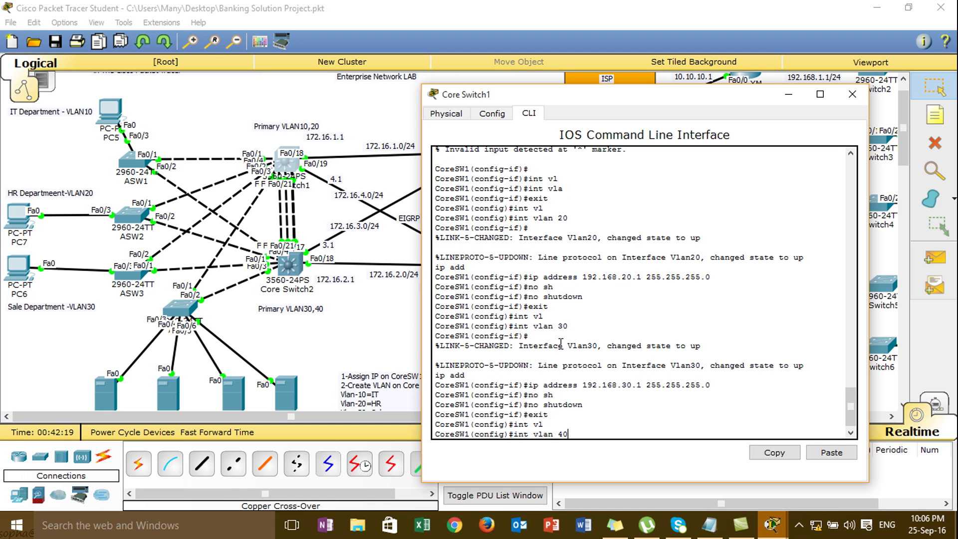
pyautogui.press('Return')
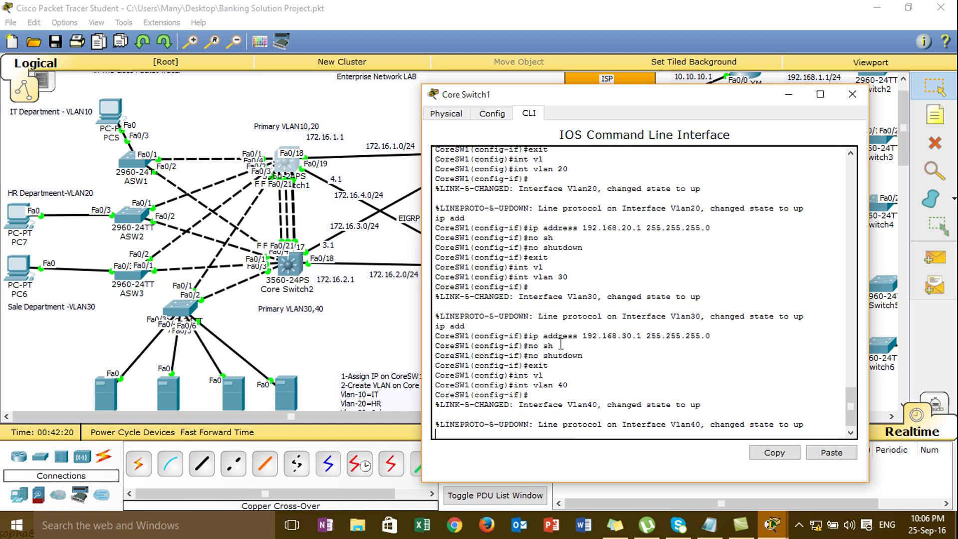
pyautogui.write('ip add')
pyautogui.press('Tab')
pyautogui.write('192.168.')
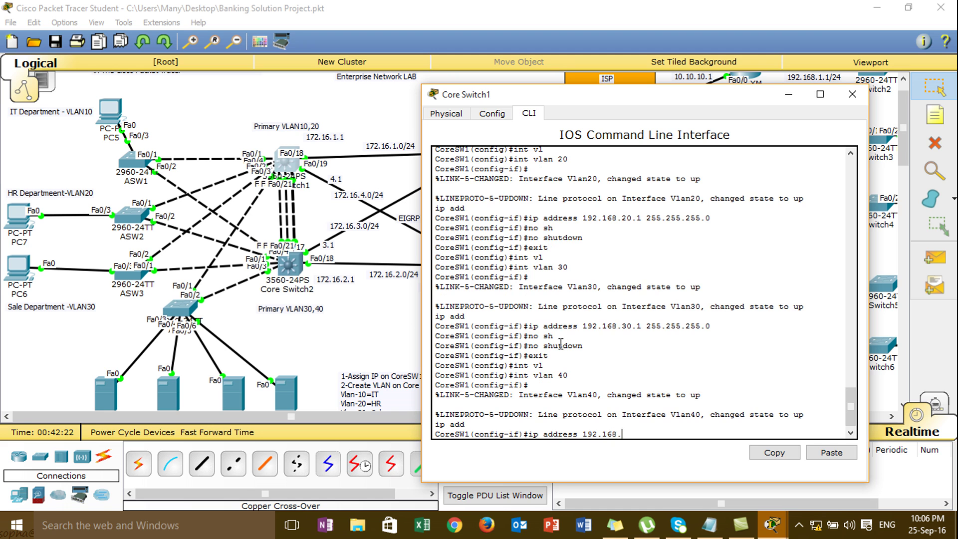
pyautogui.write('40.1 255.255.255.0')
pyautogui.press('Return')
pyautogui.write('no sh')
pyautogui.press('Tab')
pyautogui.press('Return')
pyautogui.press('Return')
pyautogui.press('Return')
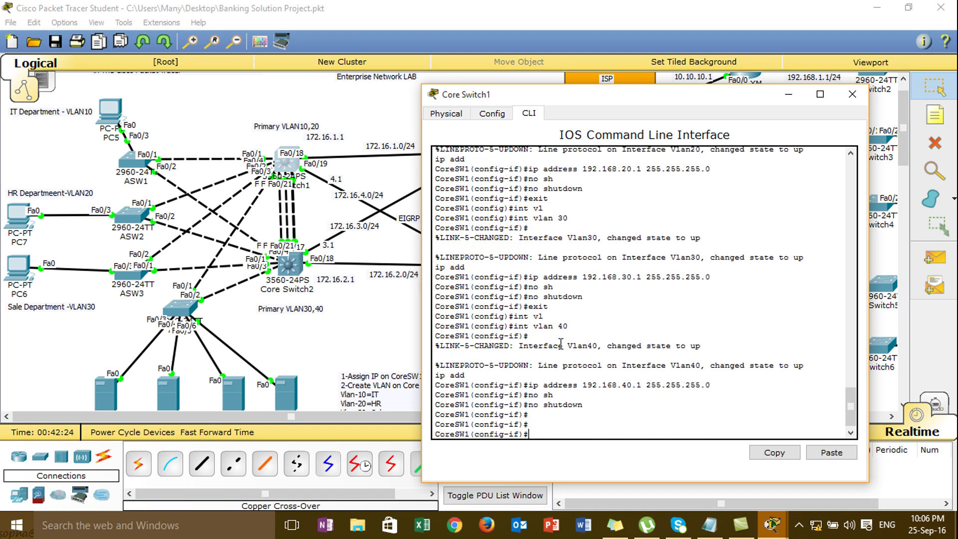
# Step: Close Core Switch1's window, open Core Switch2's command line, and enter global configuration mode
pyautogui.click(852, 94)
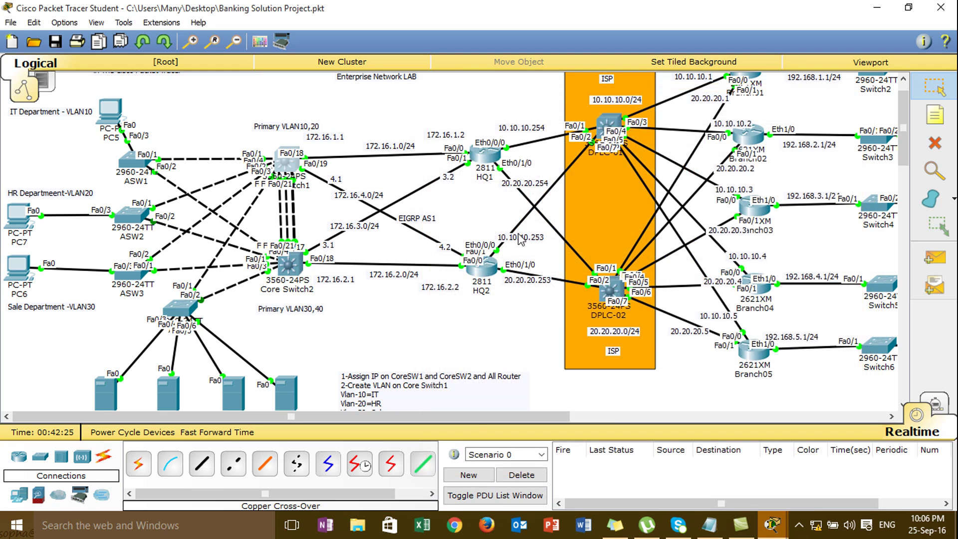
pyautogui.click(290, 264)
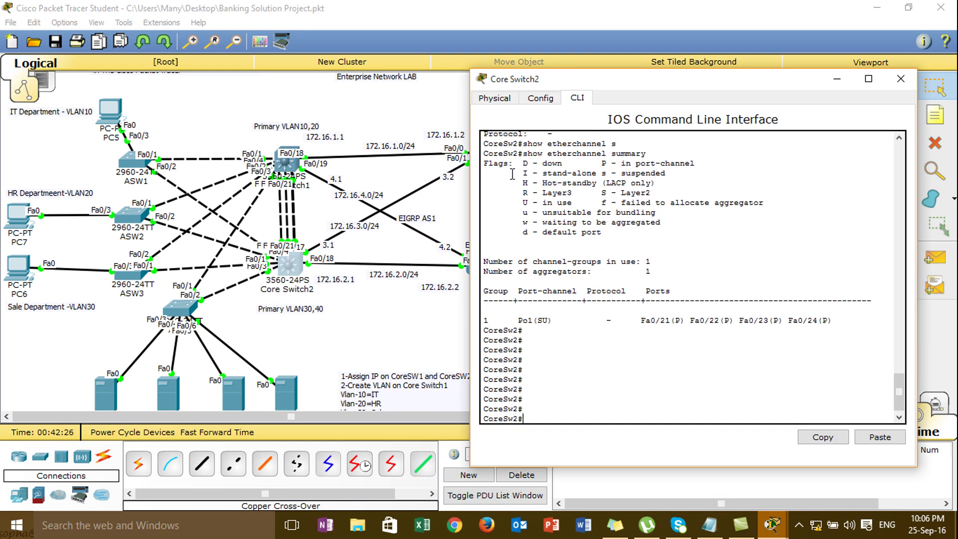
pyautogui.moveTo(608, 80); pyautogui.dragTo(609, 74)
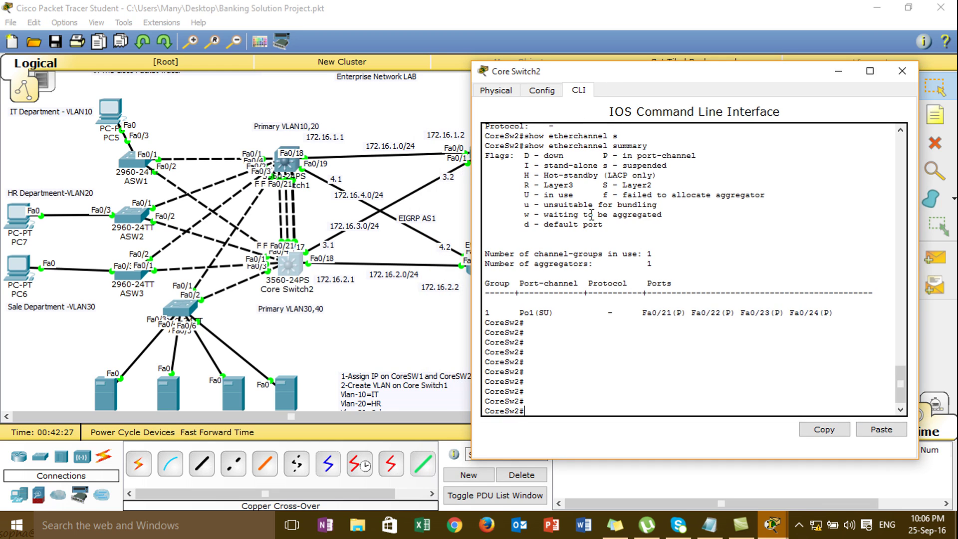
pyautogui.press('Return')
pyautogui.write('conf')
pyautogui.press('Tab')
pyautogui.write('t')
pyautogui.press('Tab')
pyautogui.press('Return')
# Step: Assign 192.168.10.2 255.255.255.0 to the VLAN 10 interface on Core Switch2
pyautogui.write('i')
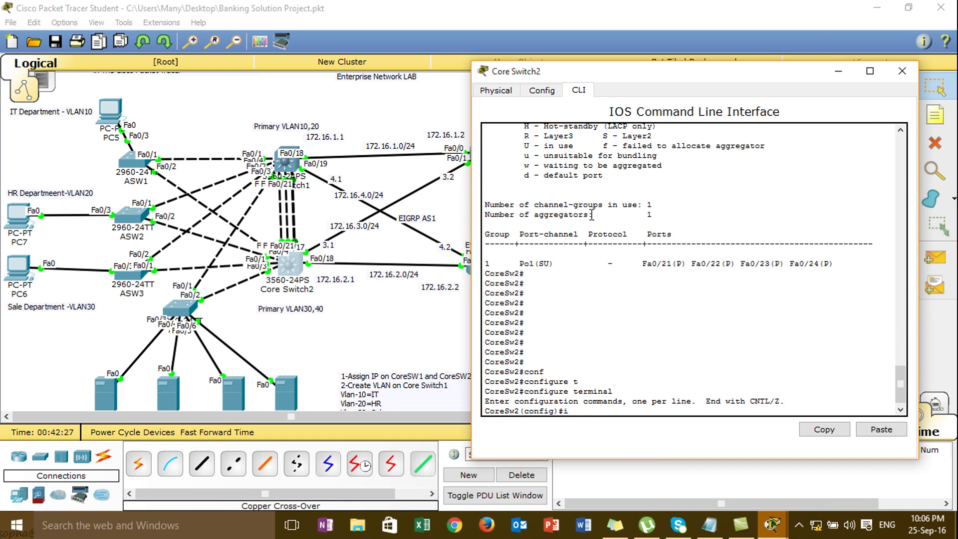
pyautogui.write('nt vl')
pyautogui.press('Tab')
pyautogui.write('10')
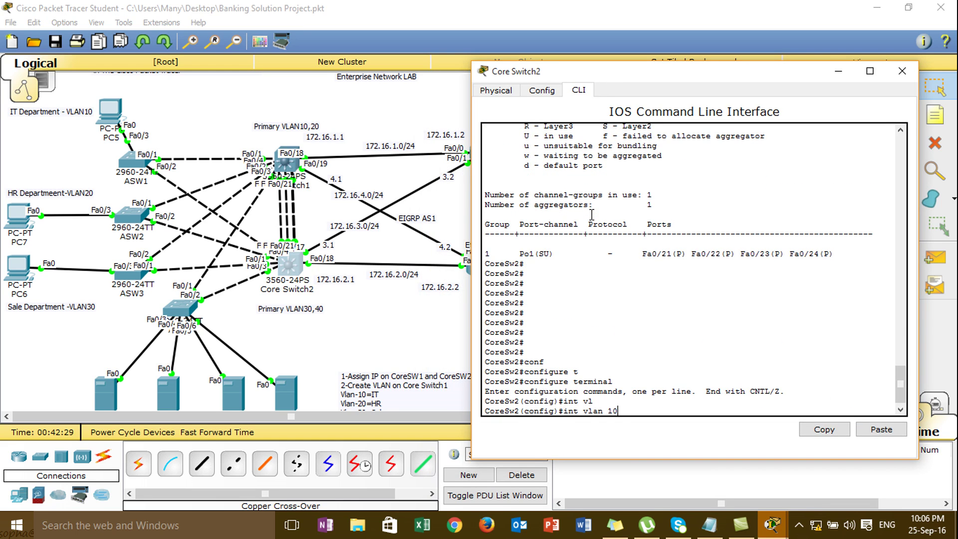
pyautogui.press('Return')
pyautogui.write('ip add')
pyautogui.press('Tab')
pyautogui.write('192.1')
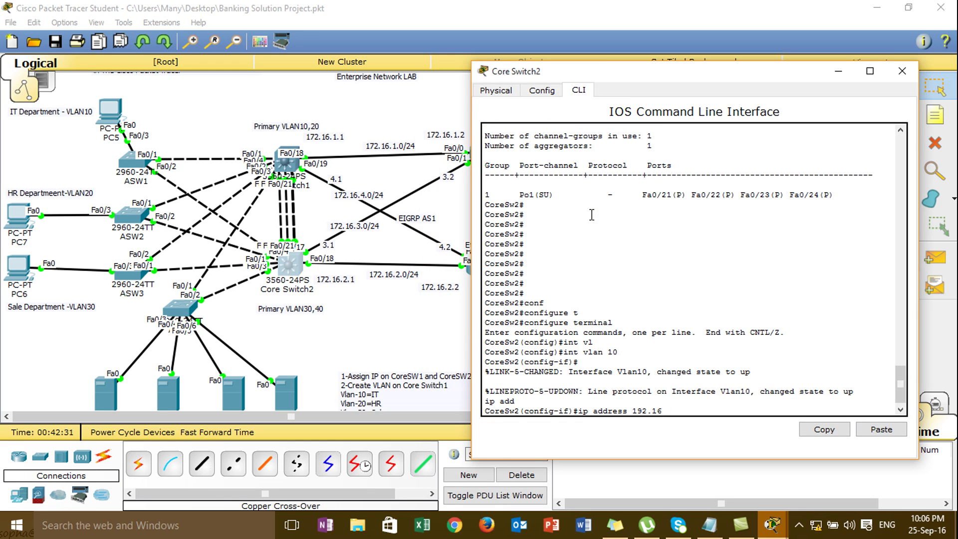
pyautogui.press('BackSpace')
pyautogui.write('8.20.')
pyautogui.press('BackSpace')
pyautogui.write('10.2 255.255.255.0')
pyautogui.press('Return')
# Step: Enable Core Switch2's VLAN 10 interface and return to global configuration mode
pyautogui.write('no')
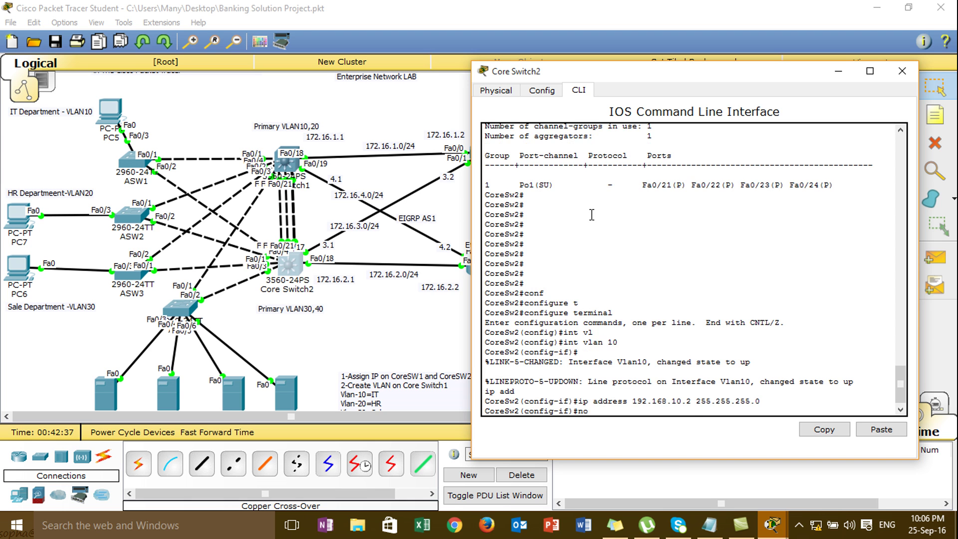
pyautogui.write('s h')
pyautogui.press('Tab')
pyautogui.press('BackSpace')
pyautogui.write('c')
pyautogui.write('hutdown')
pyautogui.press('Tab')
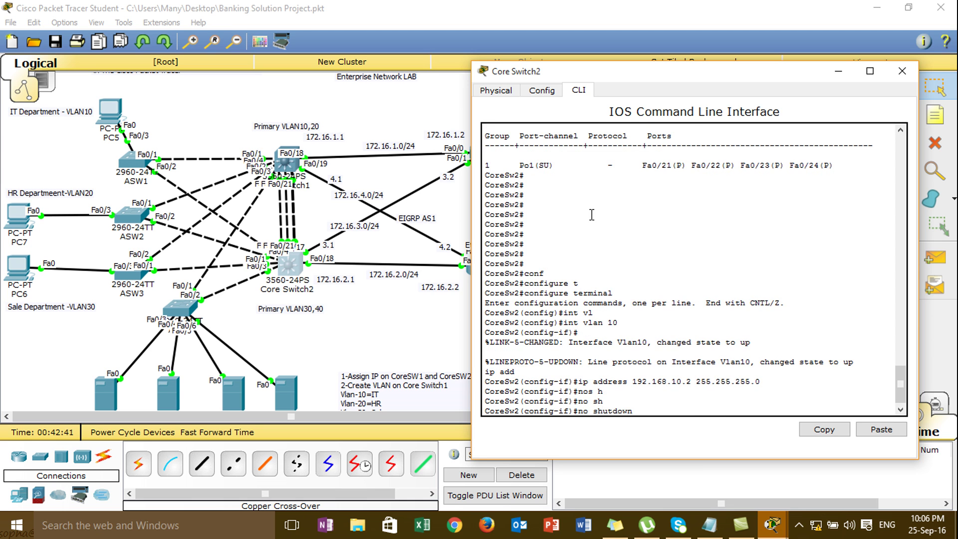
pyautogui.press('Return')
pyautogui.write('ex')
pyautogui.write('i')
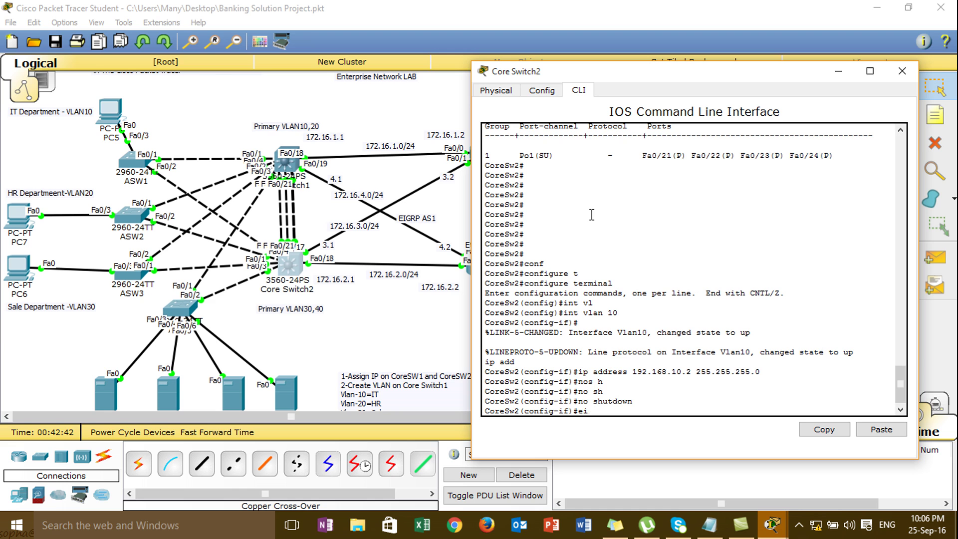
pyautogui.press('BackSpace')
pyautogui.write('xit')
pyautogui.press('Return')
# Step: Assign 192.168.20.2 255.255.255.0 to the VLAN 20 interface on Core Switch2
pyautogui.write('int vl')
pyautogui.press('Tab')
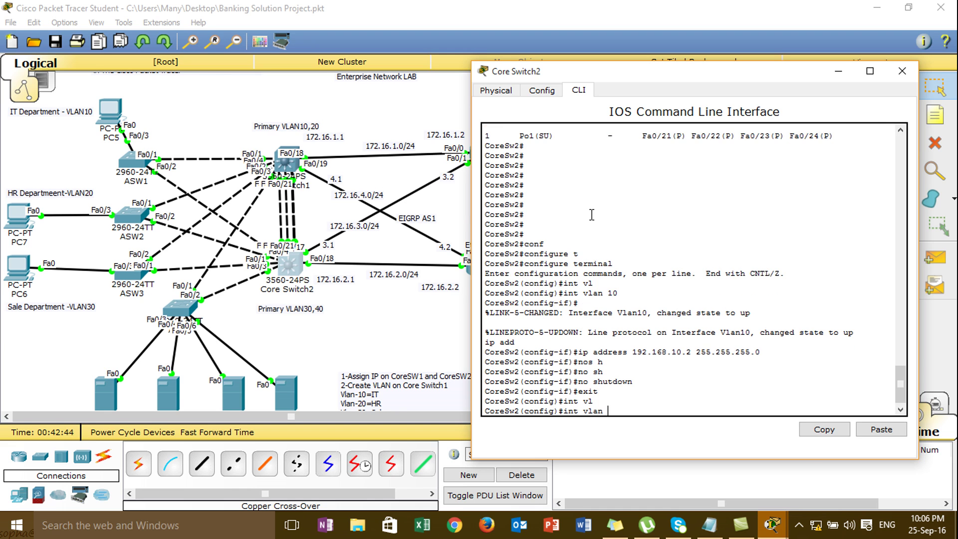
pyautogui.write('20')
pyautogui.press('Return')
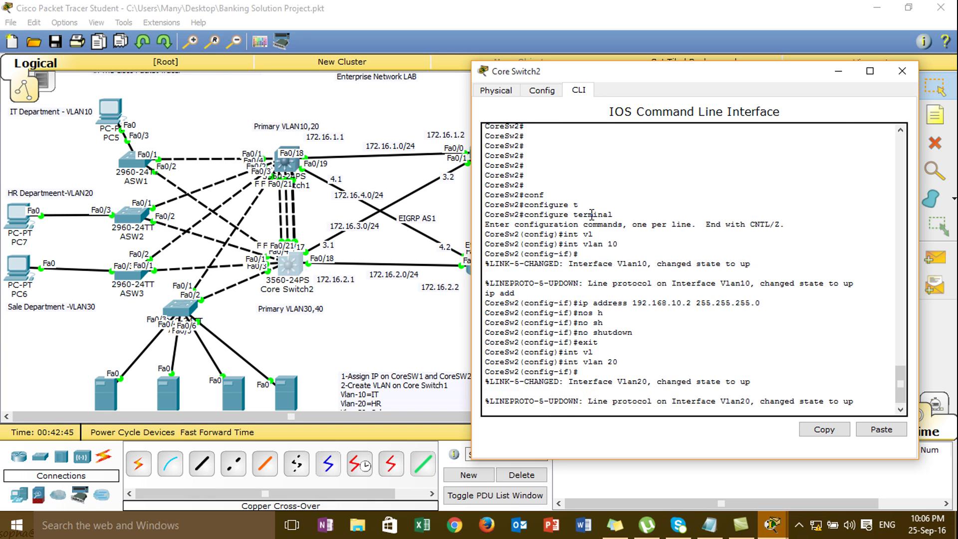
pyautogui.write('ip add')
pyautogui.press('Tab')
pyautogui.write('1')
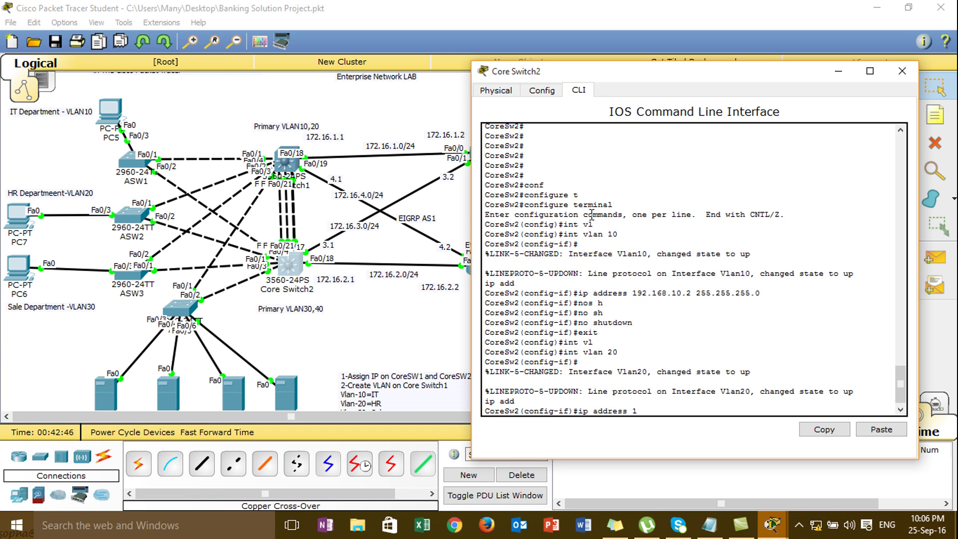
pyautogui.write('92.168.20.2 255.255.255.0')
pyautogui.press('Return')
# Step: Enable Core Switch2's VLAN 20 interface and return to global configuration mode
pyautogui.write('no sh')
pyautogui.press('Tab')
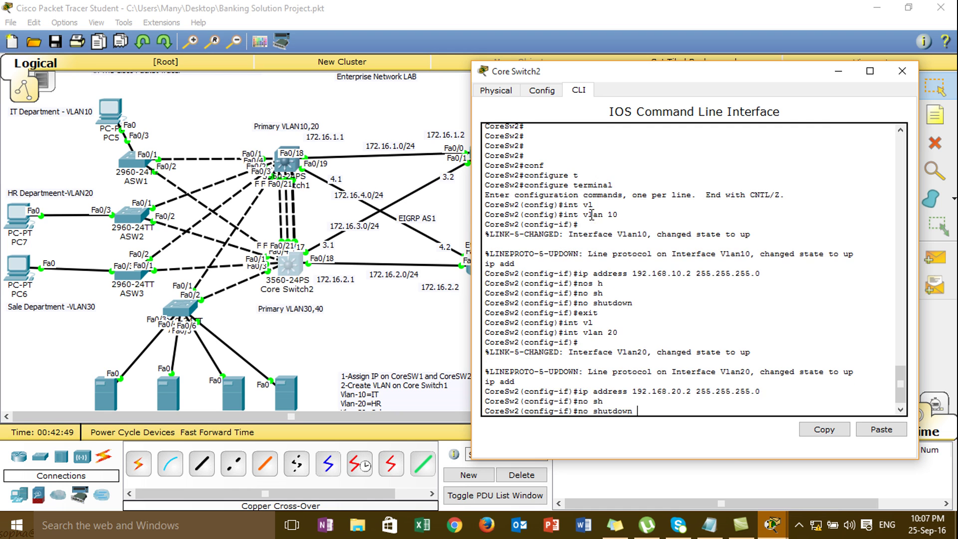
pyautogui.press('Return')
pyautogui.write('eix')
pyautogui.press('BackSpace')
pyautogui.press('BackSpace')
pyautogui.write('xit')
pyautogui.press('Return')
# Step: Assign 192.168.30.2 255.255.255.0 to the VLAN 30 interface on Core Switch2
pyautogui.write('itn vl')
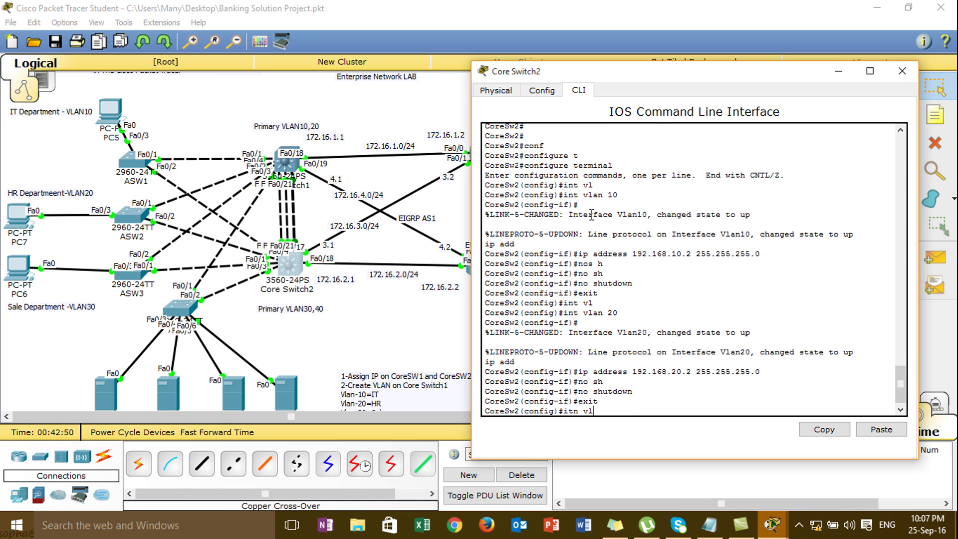
pyautogui.press('Left')
pyautogui.press('BackSpace')
pyautogui.write('t vl')
pyautogui.press('Tab')
pyautogui.write('30')
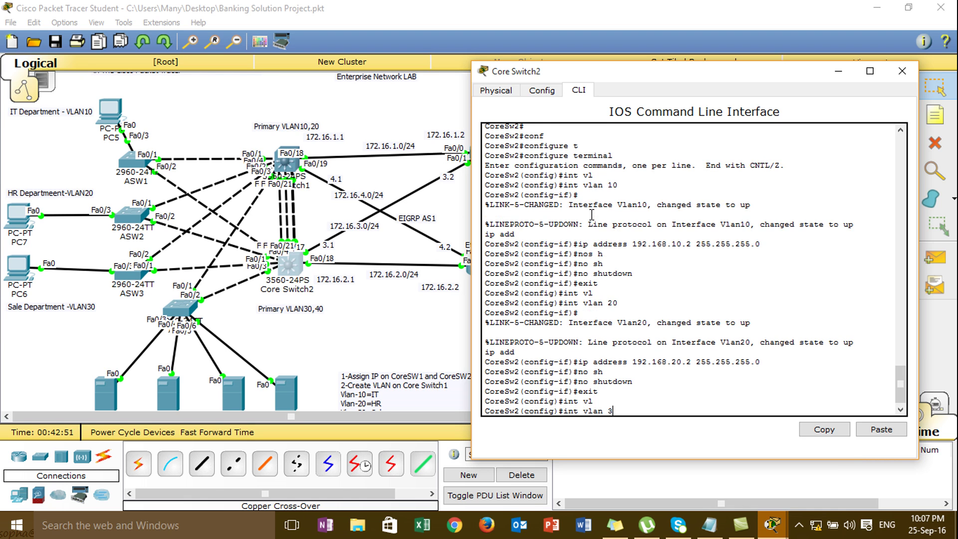
pyautogui.press('Return')
pyautogui.write('ip add')
pyautogui.press('Tab')
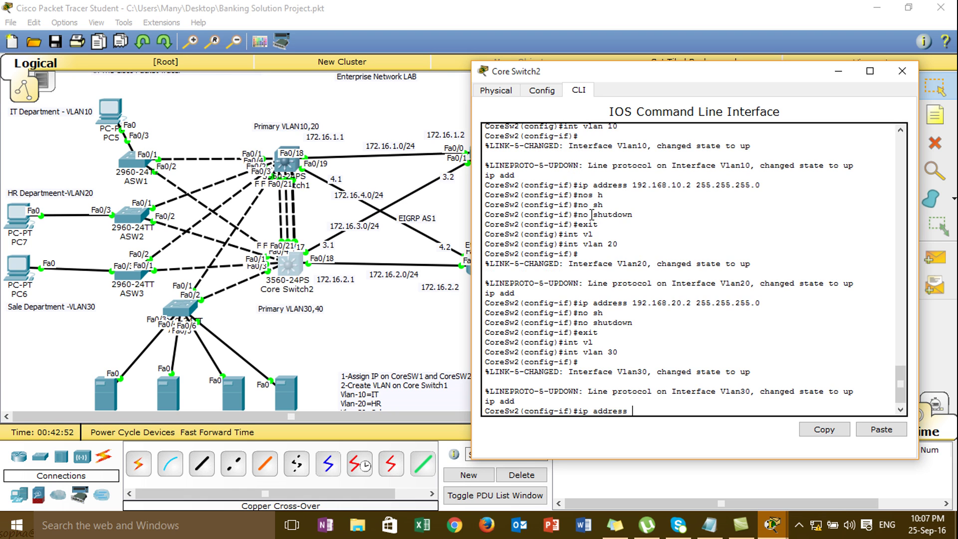
pyautogui.write('192.168.30.2 255.255.255.')
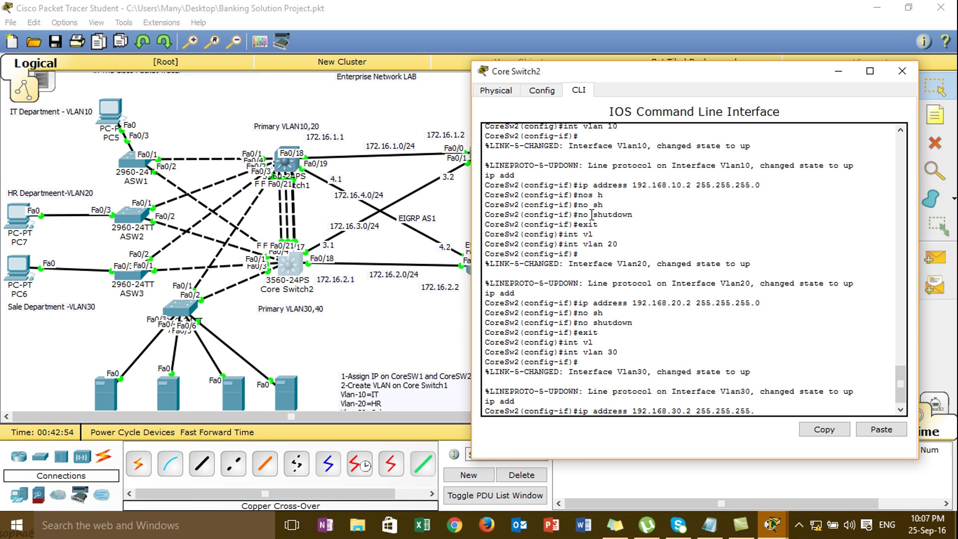
pyautogui.write('0')
pyautogui.press('Return')
# Step: Enable Core Switch2's VLAN 30 interface and return to global configuration mode
pyautogui.write('no sh')
pyautogui.press('Return')
pyautogui.press('Return')
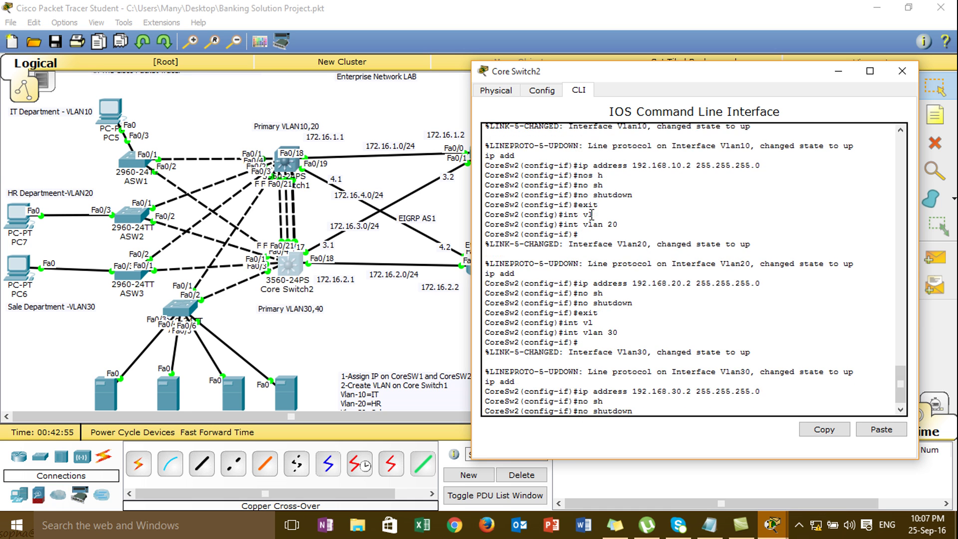
pyautogui.write('exit')
pyautogui.press('Return')
# Step: Assign 192.168.40.2 255.255.255.0 to the VLAN 40 interface on Core Switch2
pyautogui.write('itn v')
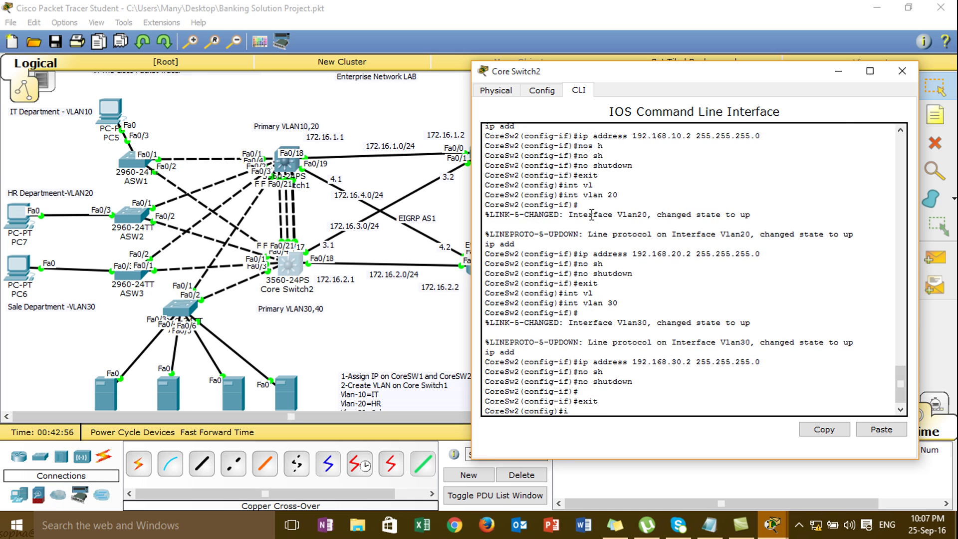
pyautogui.press('BackSpace')
pyautogui.press('BackSpace')
pyautogui.press('BackSpace')
pyautogui.write('t vlan 40')
pyautogui.press('Return')
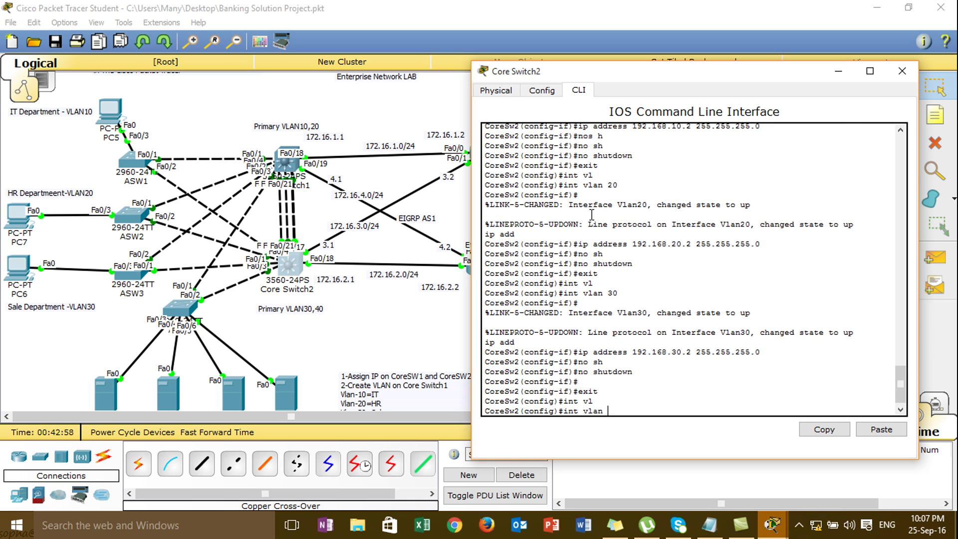
pyautogui.write('ip add')
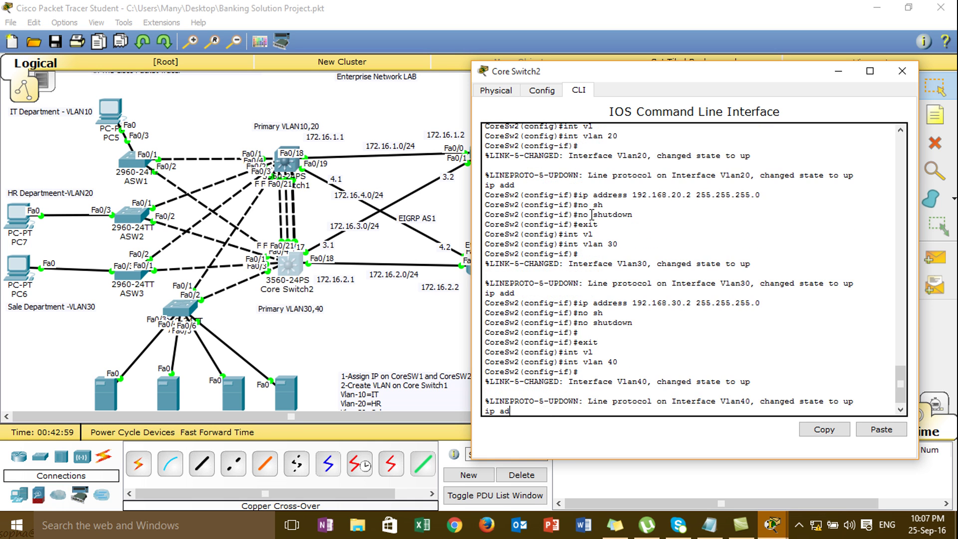
pyautogui.press('Tab')
pyautogui.write('192.168')
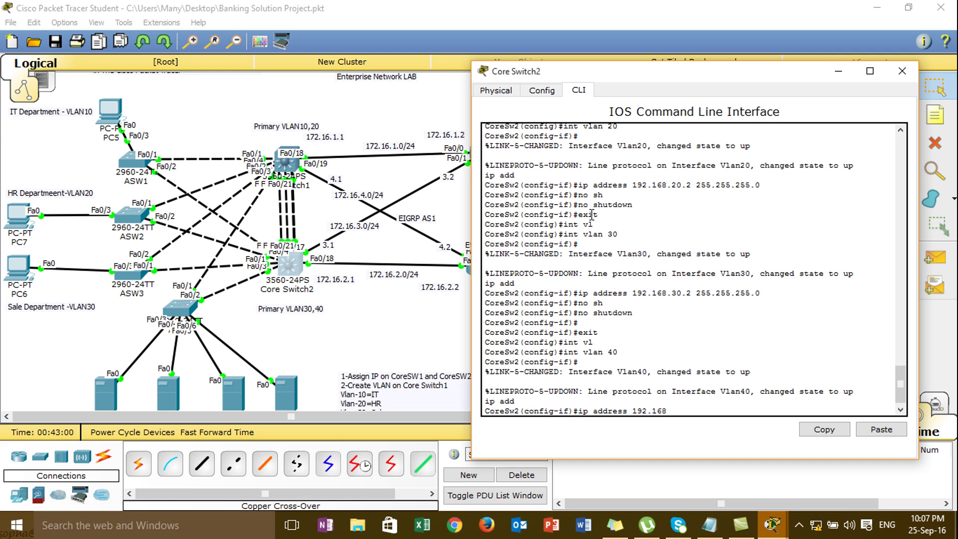
pyautogui.write('.40.2 255.255.255.0')
pyautogui.press('Return')
# Step: Enable Core Switch2's VLAN 40 interface and end the configuration session back to privileged mode
pyautogui.write('no sh')
pyautogui.press('Tab')
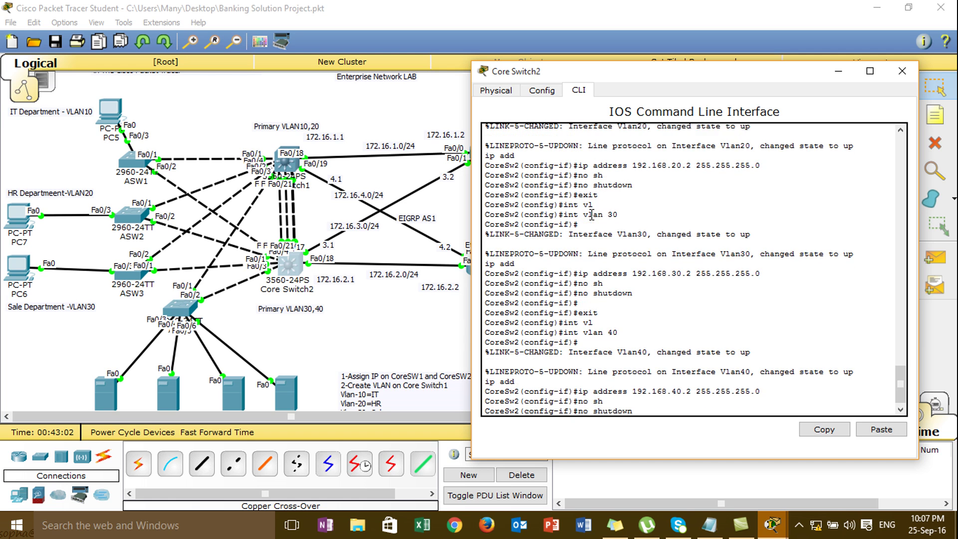
pyautogui.press('Return')
pyautogui.press('Return')
pyautogui.write('end')
pyautogui.press('Return')
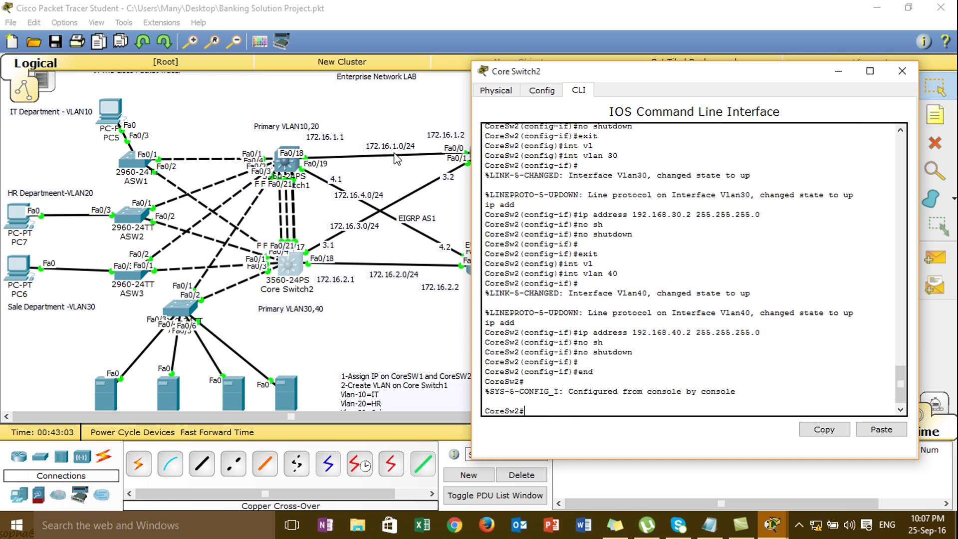
# Step: Leave Core Switch2's window, review the HSRP virtual IP notes in the workspace, and open Core Switch1's command line
pyautogui.click(214, 120)
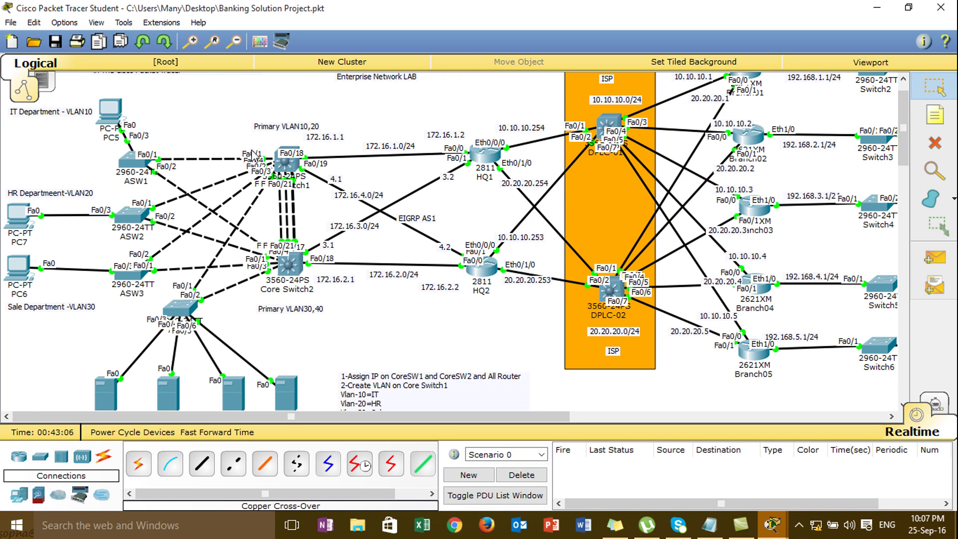
pyautogui.moveTo(295, 165)
pyautogui.moveTo(909, 145); pyautogui.dragTo(911, 201)
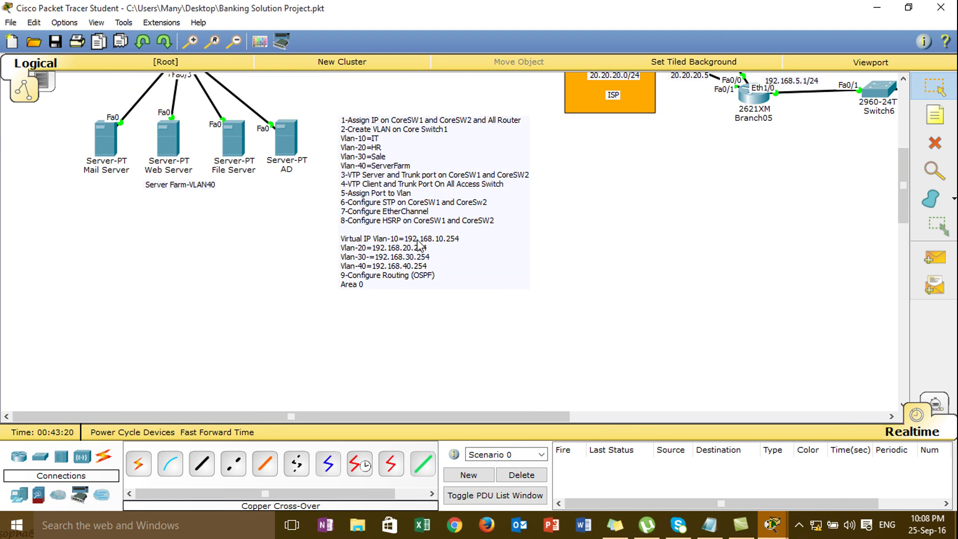
pyautogui.moveTo(899, 172); pyautogui.dragTo(901, 157)
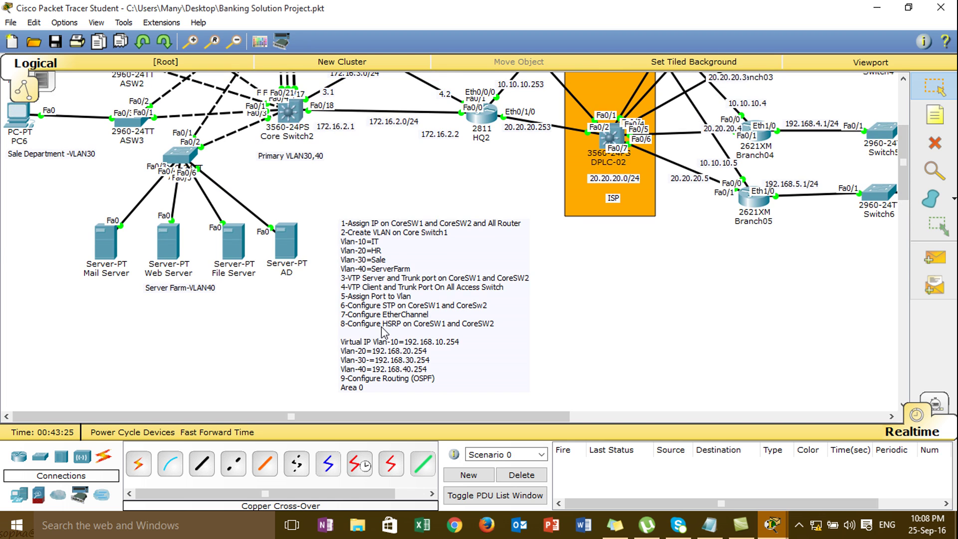
pyautogui.moveTo(903, 149); pyautogui.dragTo(902, 130)
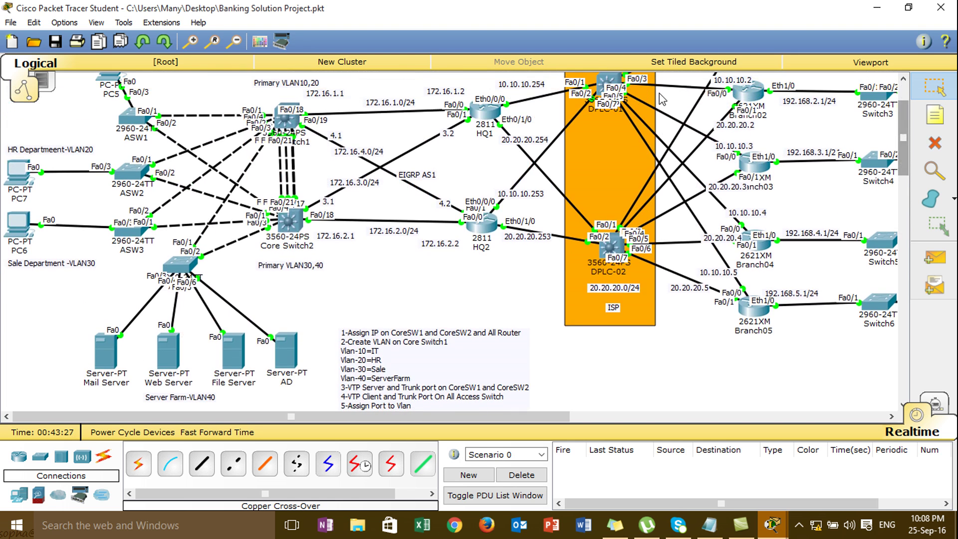
pyautogui.click(287, 124)
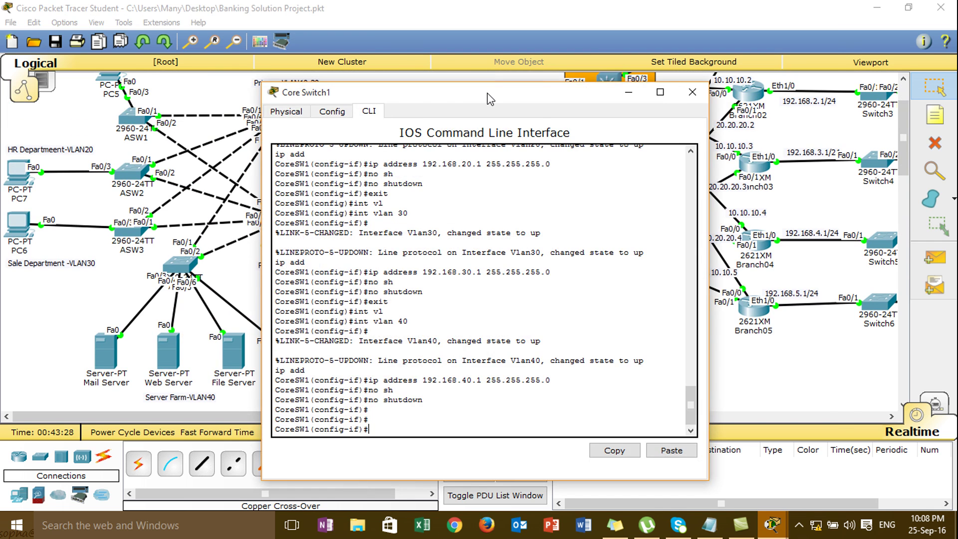
# Step: Exit interface configuration on Core Switch1 to return to global configuration mode
pyautogui.press('Return')
pyautogui.press('Return')
pyautogui.write('eixt')
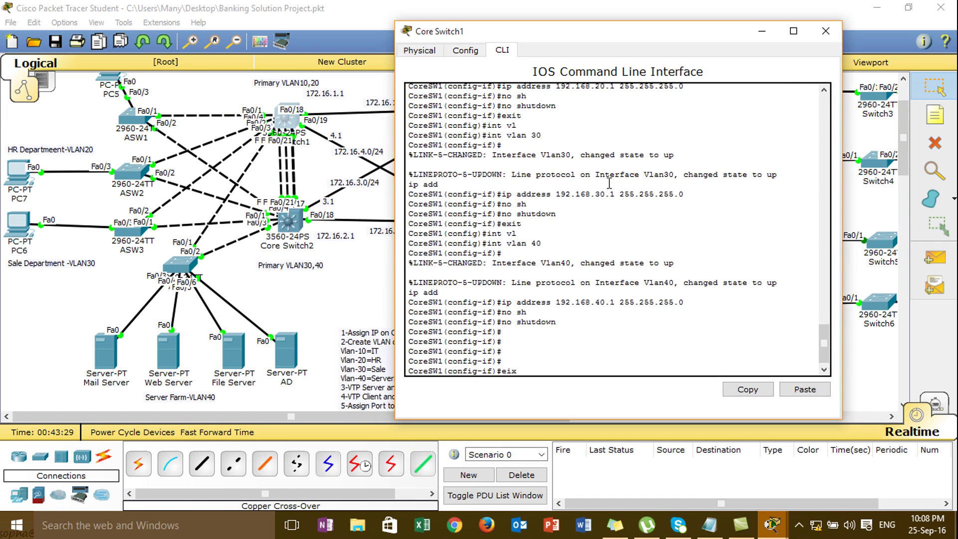
pyautogui.press('Return')
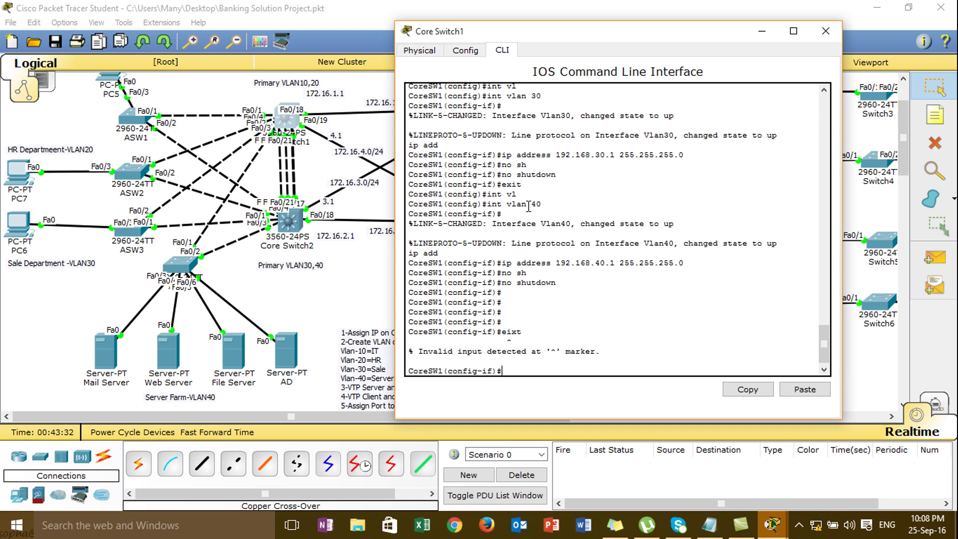
pyautogui.write('exit')
pyautogui.press('Return')
# Step: Enter Core Switch1's VLAN 10 interface configuration and begin an HSRP standby command
pyautogui.write('int vl')
pyautogui.press('Tab')
pyautogui.write('10')
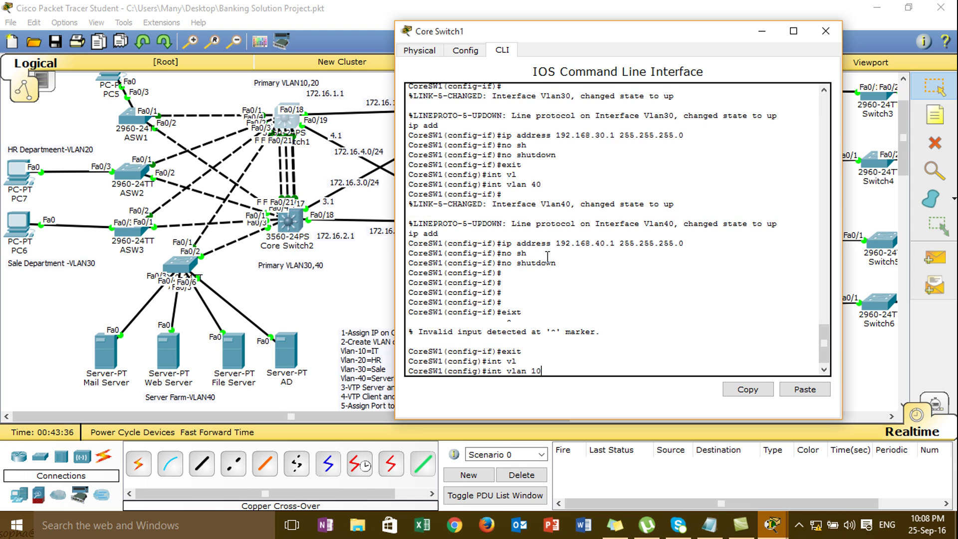
pyautogui.press('Return')
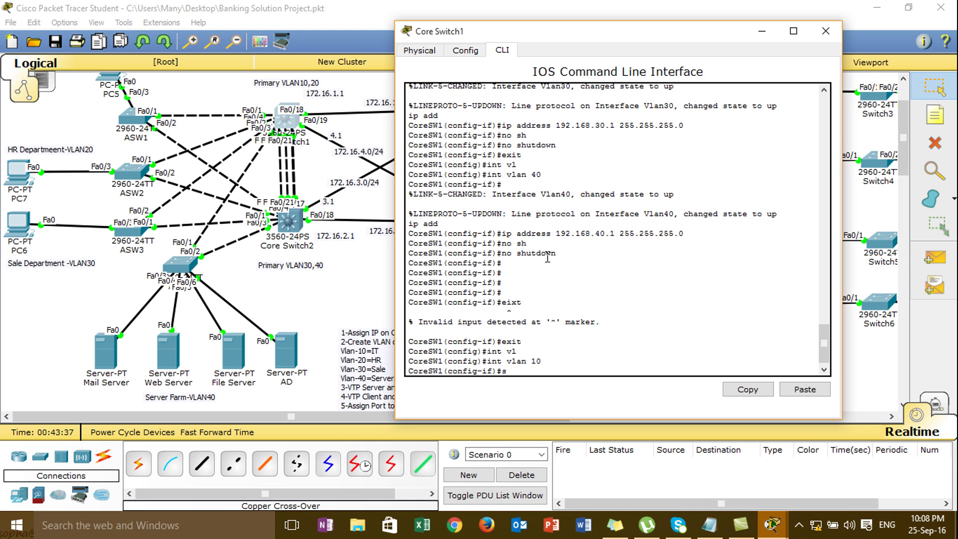
pyautogui.write('st')
pyautogui.press('Tab')
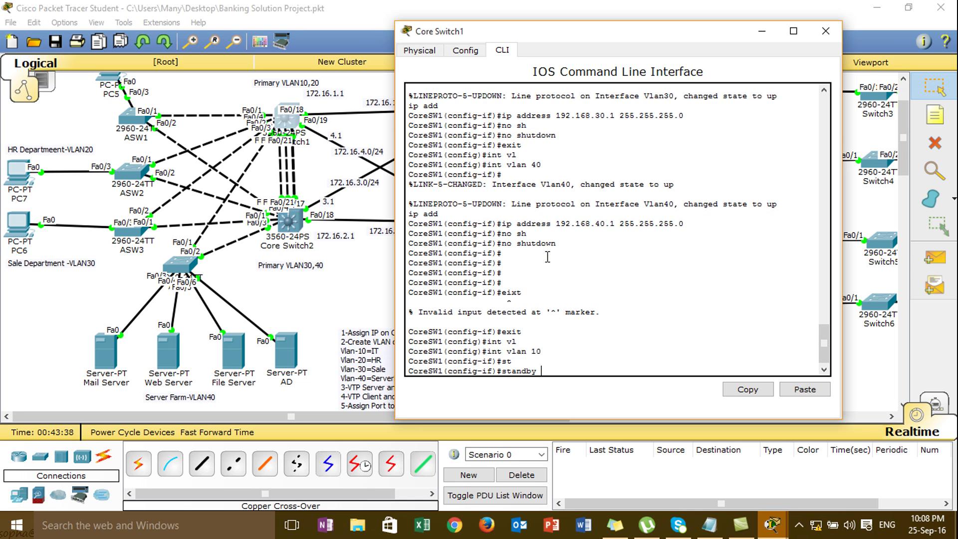